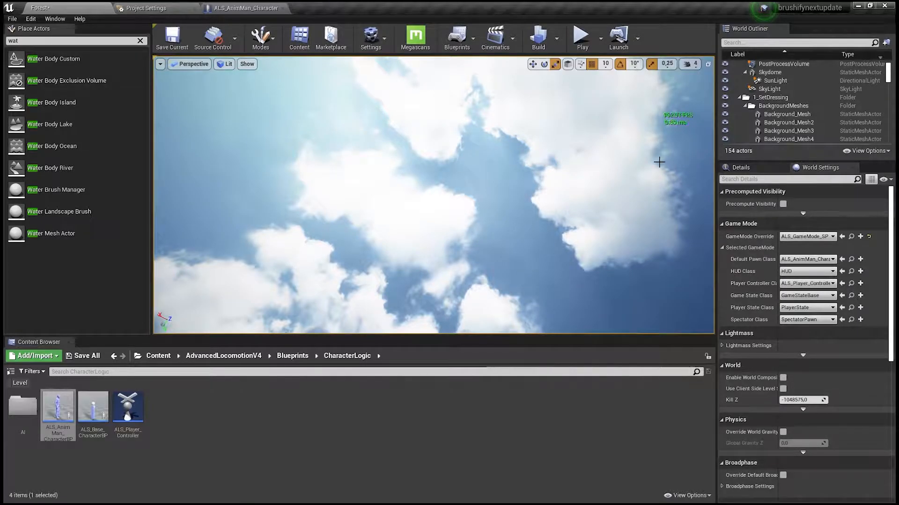
- Check the Default RHI setting for the Windows platform and its available options in the Project Settings
{"action": "left_click", "coordinate": [166, 12]}
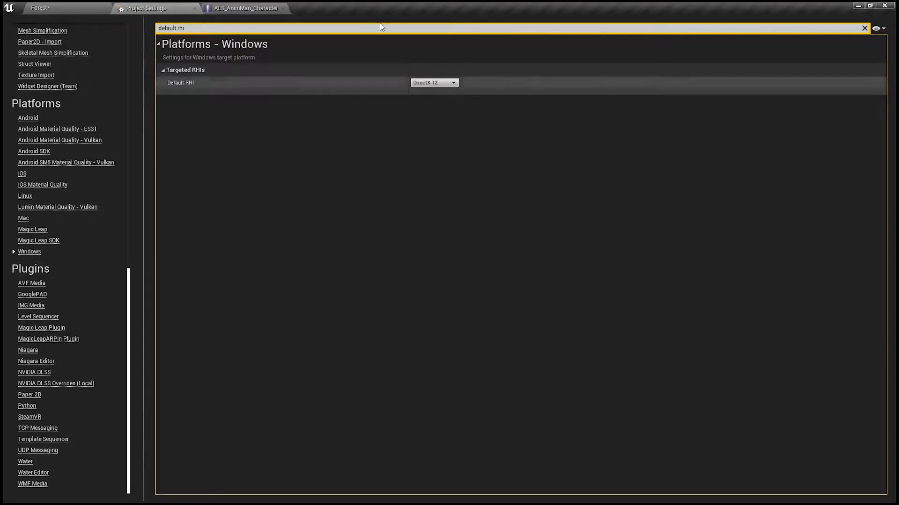
{"action": "left_click", "coordinate": [184, 28]}
{"action": "mouse_move", "coordinate": [190, 84]}
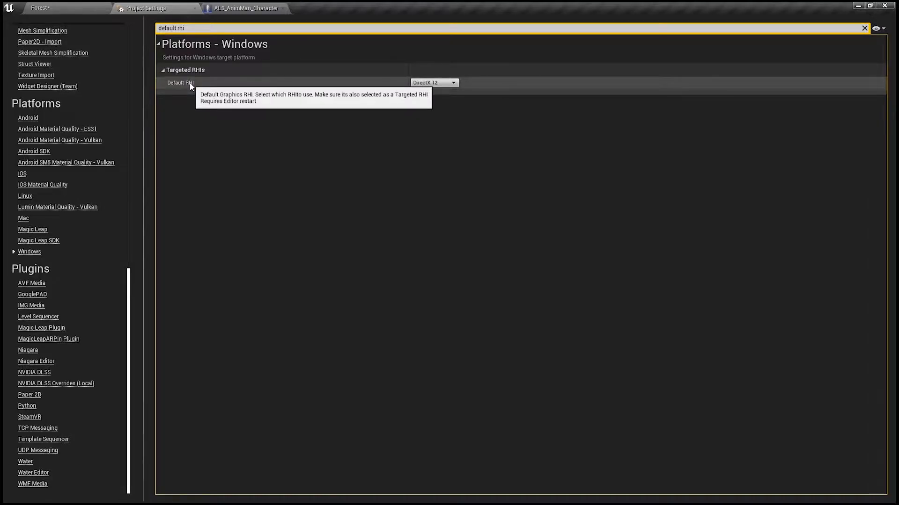
{"action": "left_click", "coordinate": [423, 83]}
{"action": "left_click", "coordinate": [423, 83]}
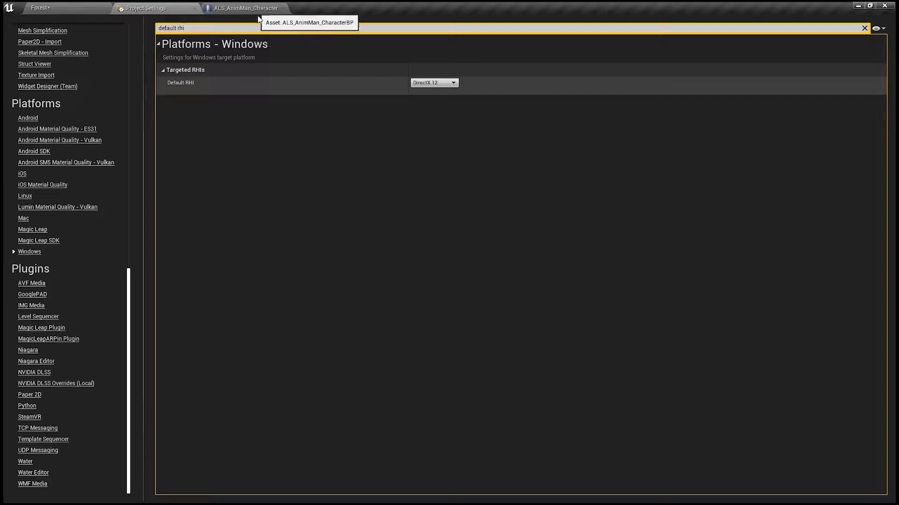
{"action": "left_click", "coordinate": [442, 84]}
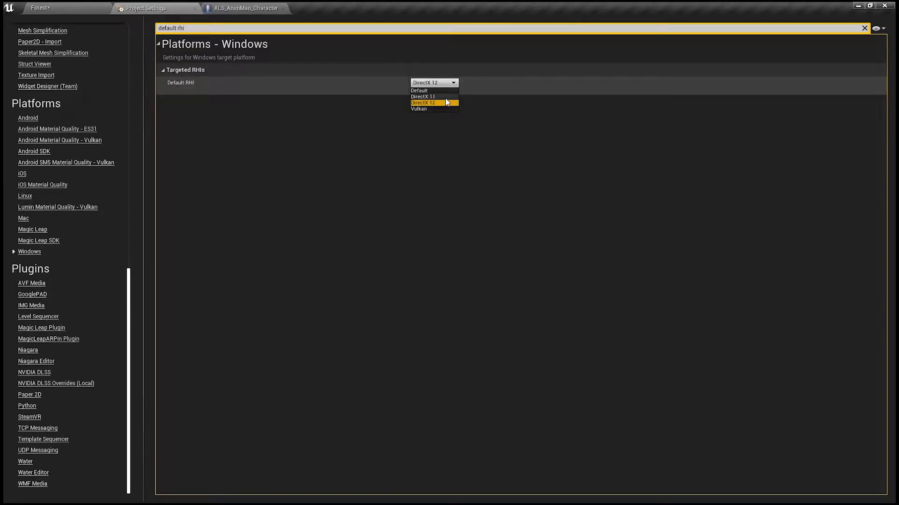
{"action": "left_click", "coordinate": [570, 157]}
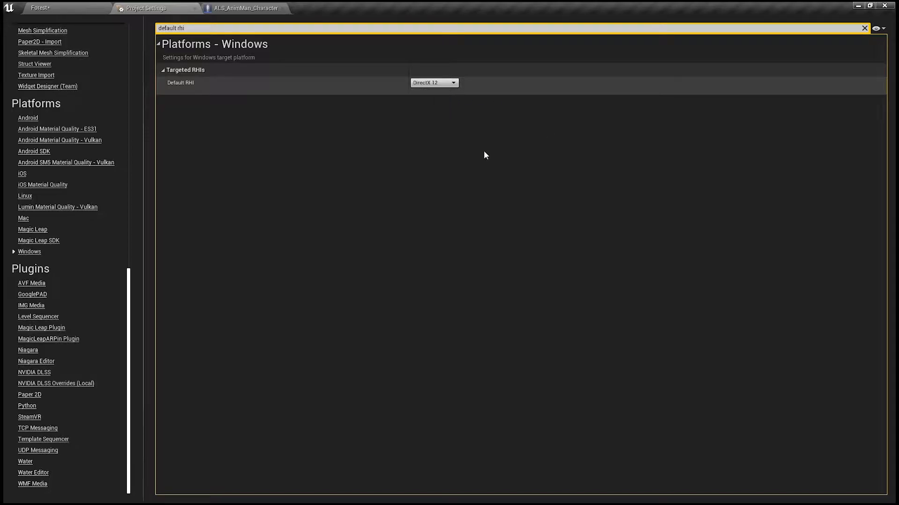
- Search all project settings for "anti" and review the available Anti-Aliasing Method options
{"action": "scroll", "coordinate": [80, 413], "scroll_direction": "up", "scroll_amount": 10}
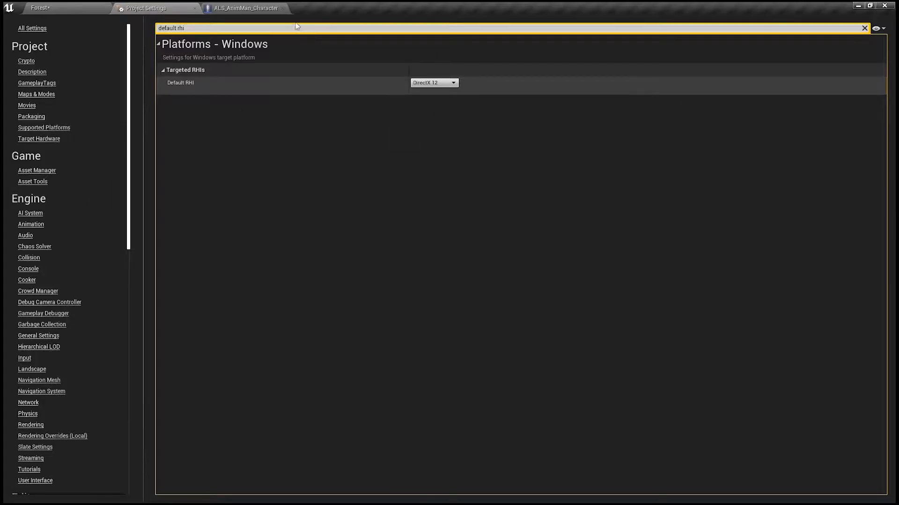
{"action": "left_click", "coordinate": [865, 28]}
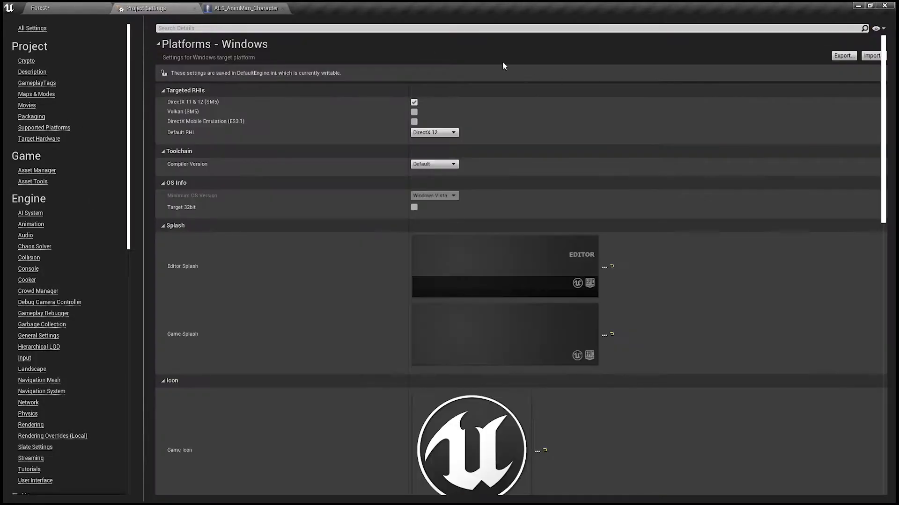
{"action": "left_click", "coordinate": [307, 28]}
{"action": "type", "text": "an"}
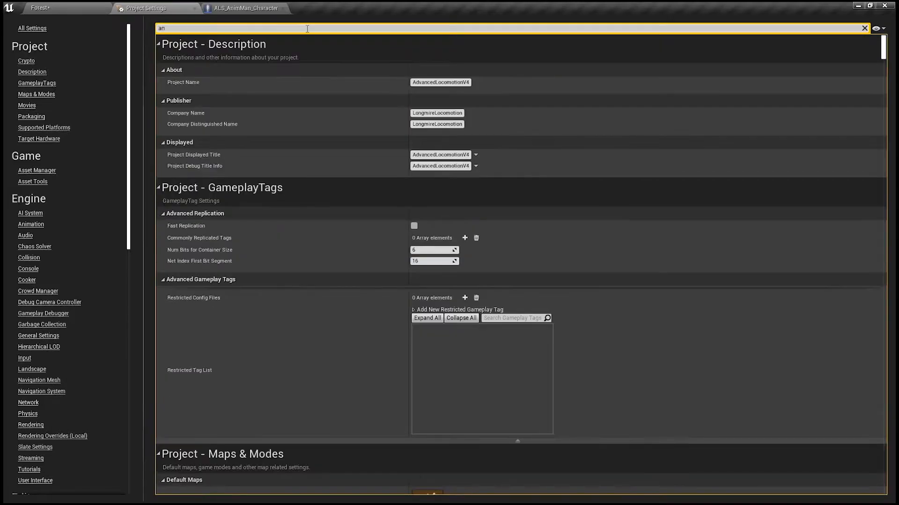
{"action": "type", "text": "ti"}
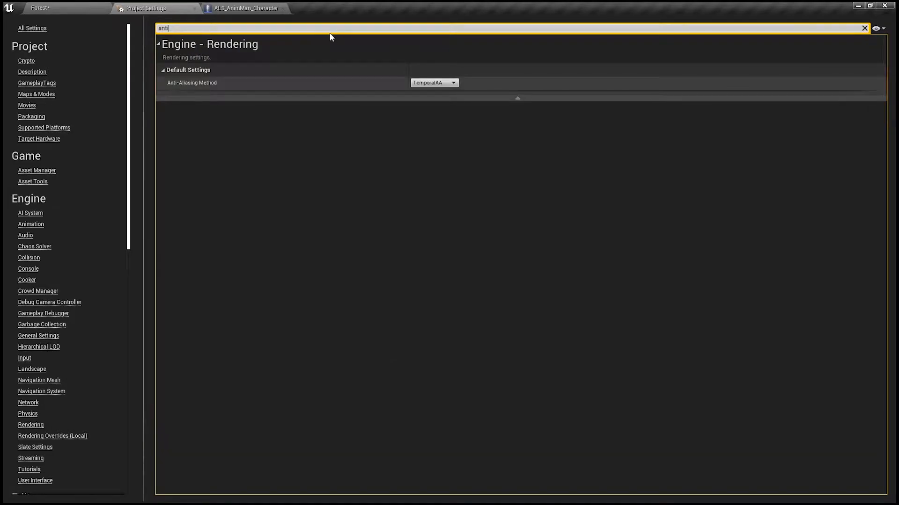
{"action": "left_click", "coordinate": [450, 83]}
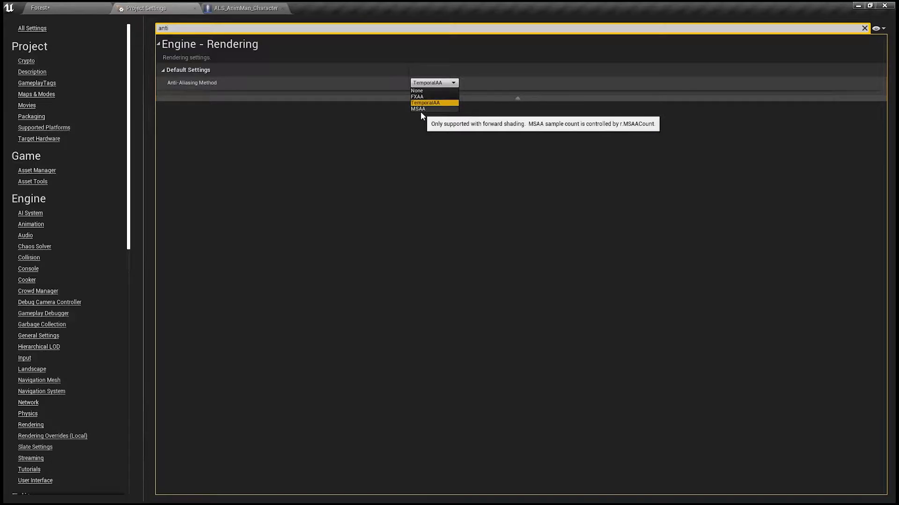
{"action": "key", "text": "Escape"}
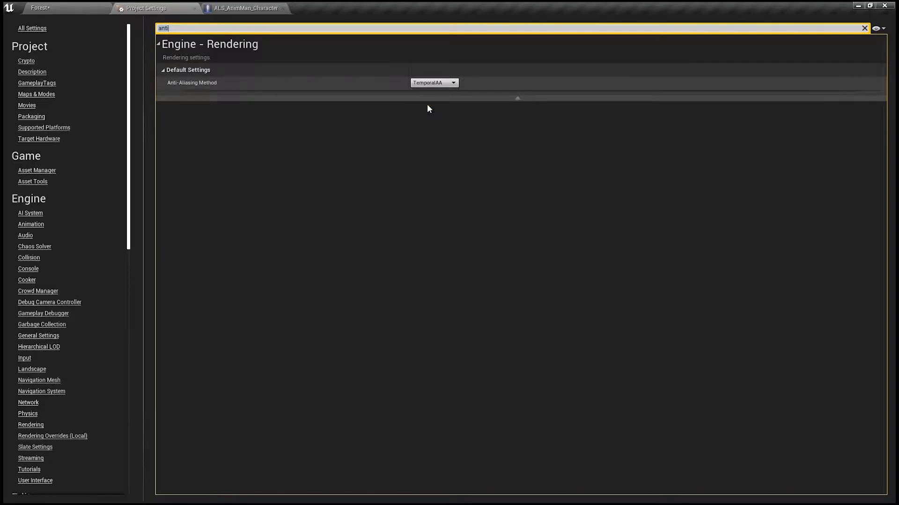
- Return to the Forest level and survey the trees, rocks and grassy slopes from the sky down to the ground
{"action": "left_click", "coordinate": [53, 7]}
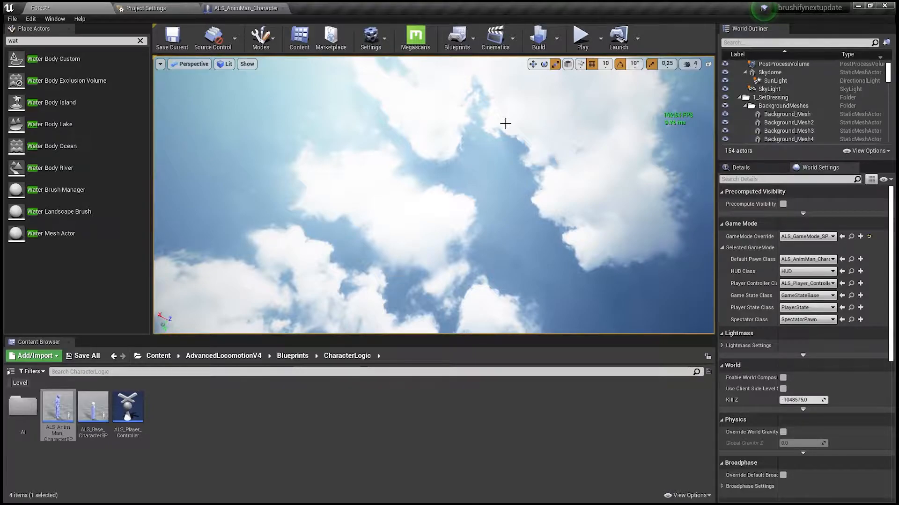
{"action": "mouse_move", "coordinate": [505, 123]}
{"action": "right_mouse_down"}
{"action": "mouse_move", "coordinate": [510, 201]}
{"action": "mouse_move", "coordinate": [505, 123]}
{"action": "right_mouse_up"}
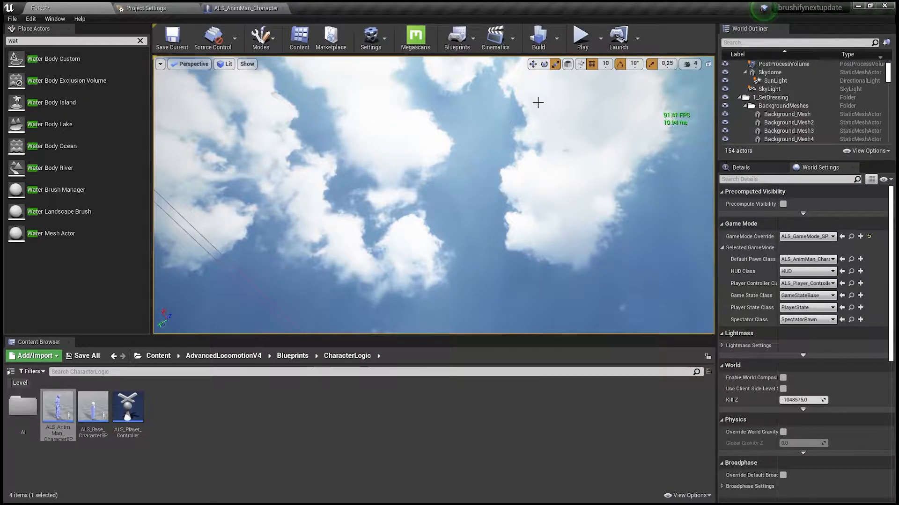
{"action": "right_click_drag", "start_coordinate": [532, 136], "coordinate": [550, 180]}
{"action": "key", "text": "w"}
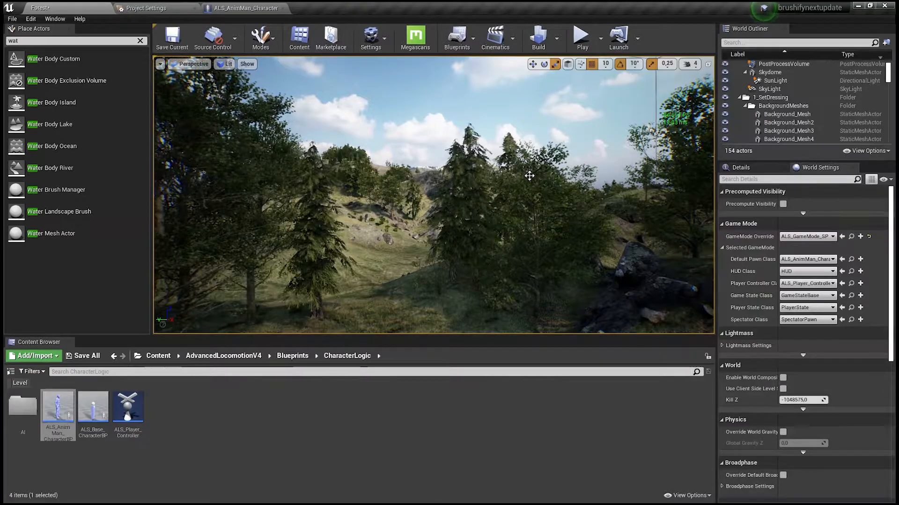
{"action": "right_click_drag", "start_coordinate": [403, 263], "coordinate": [543, 239]}
{"action": "right_click_drag", "start_coordinate": [411, 264], "coordinate": [560, 294]}
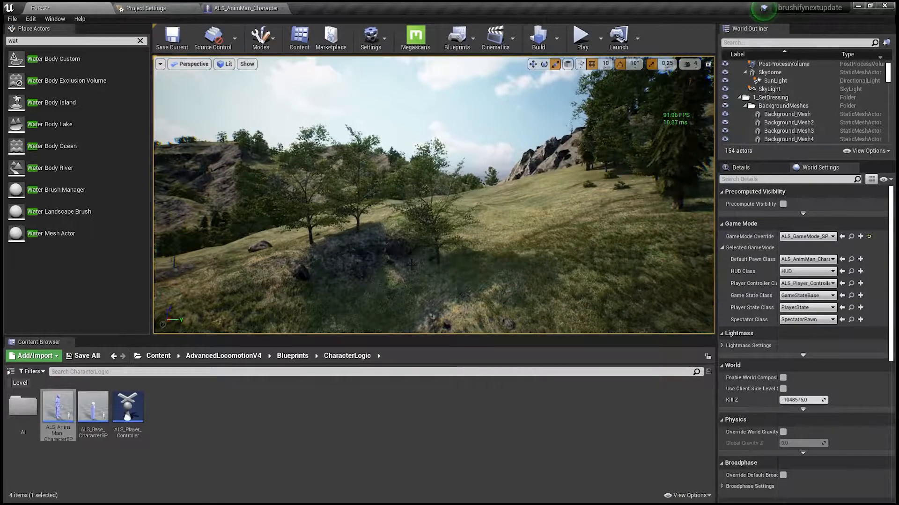
- Start playing the Forest level in fullscreen with mouse control and collapse the Advanced Locomotion System HUD
{"action": "key", "text": "alt+p"}
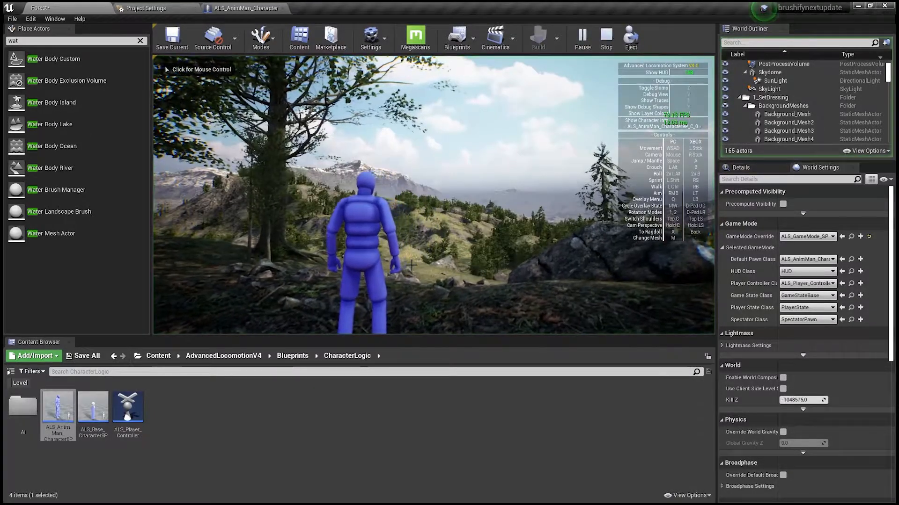
{"action": "key", "text": "shift+F1"}
{"action": "key", "text": "F11"}
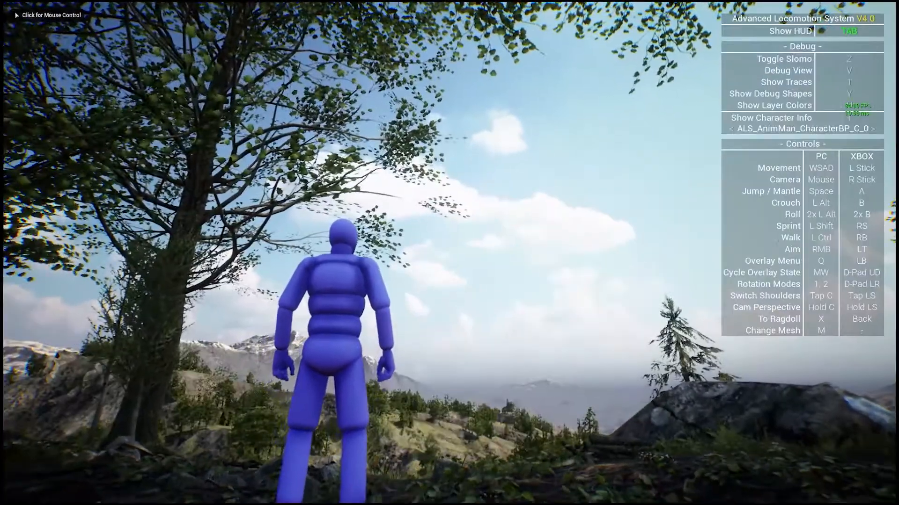
{"action": "left_click", "coordinate": [450, 253]}
{"action": "key", "text": "Tab"}
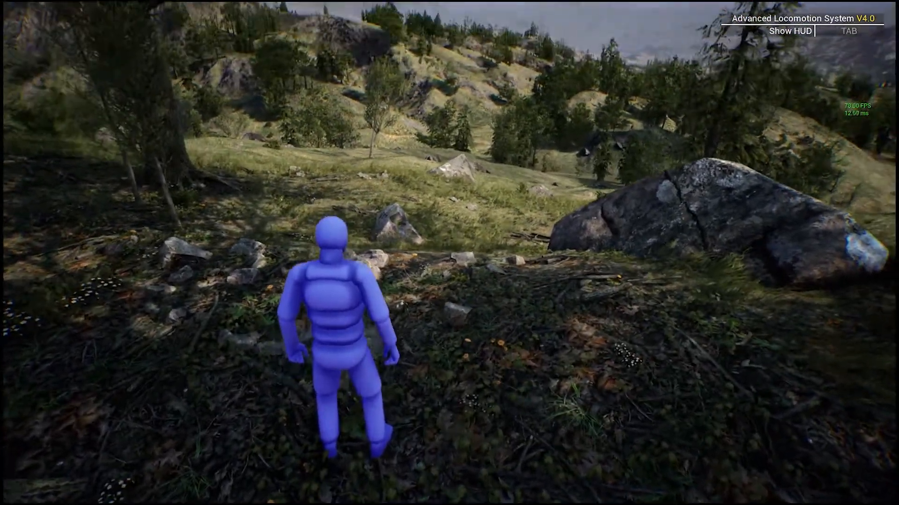
- Run the character forward through the meadow and jump to examine the forest scene during play
{"action": "key", "text": "w"}
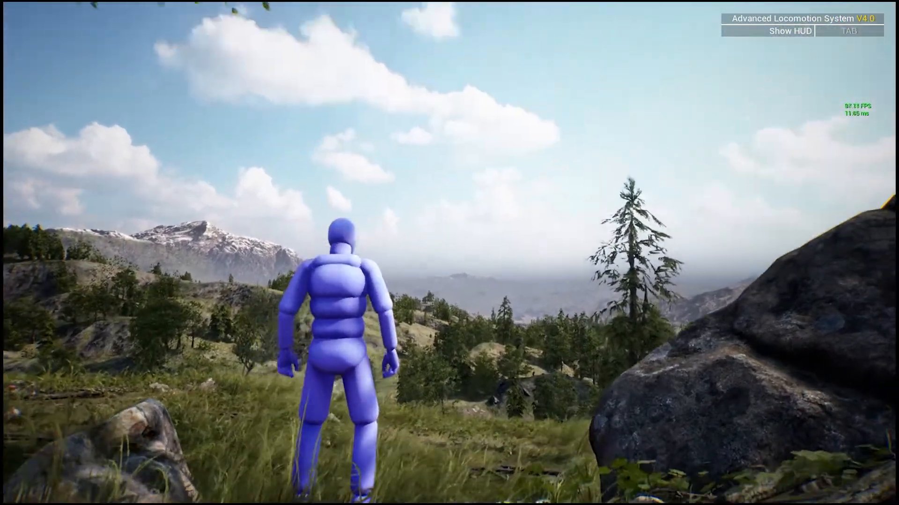
{"action": "key", "text": "w"}
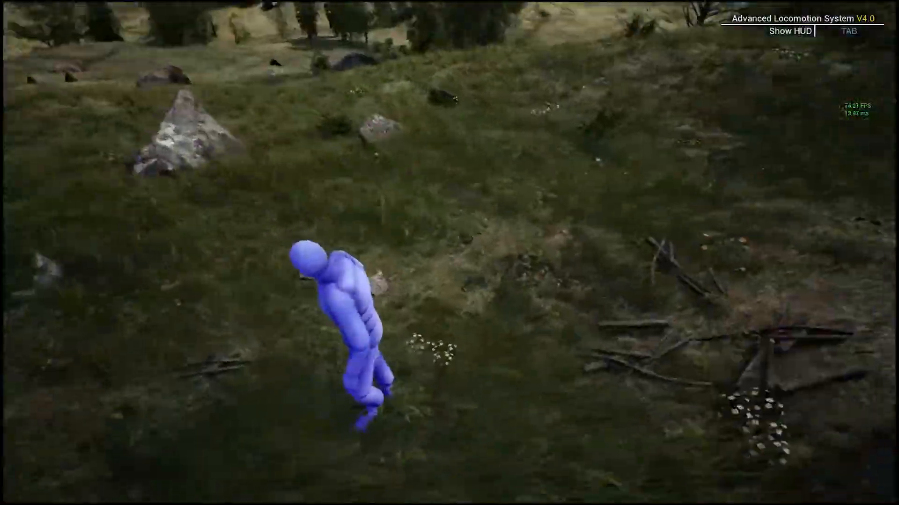
{"action": "key", "text": "w"}
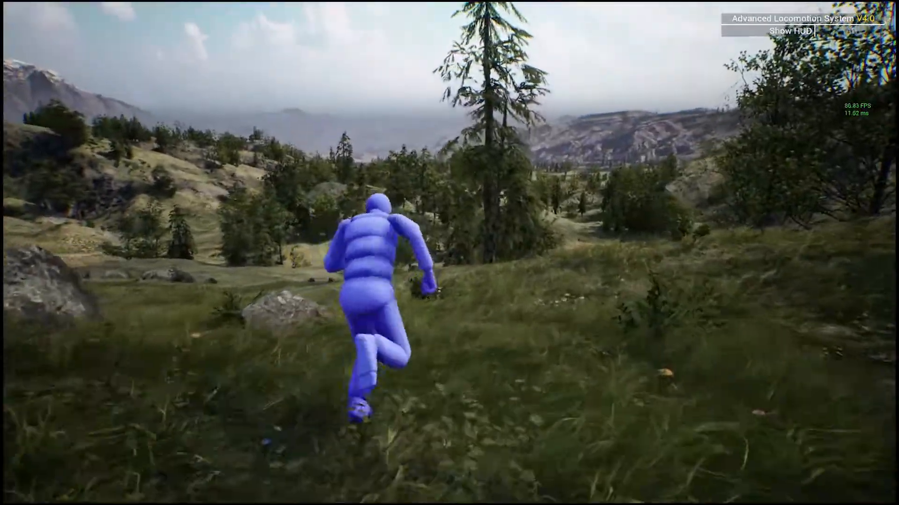
{"action": "key", "text": "space"}
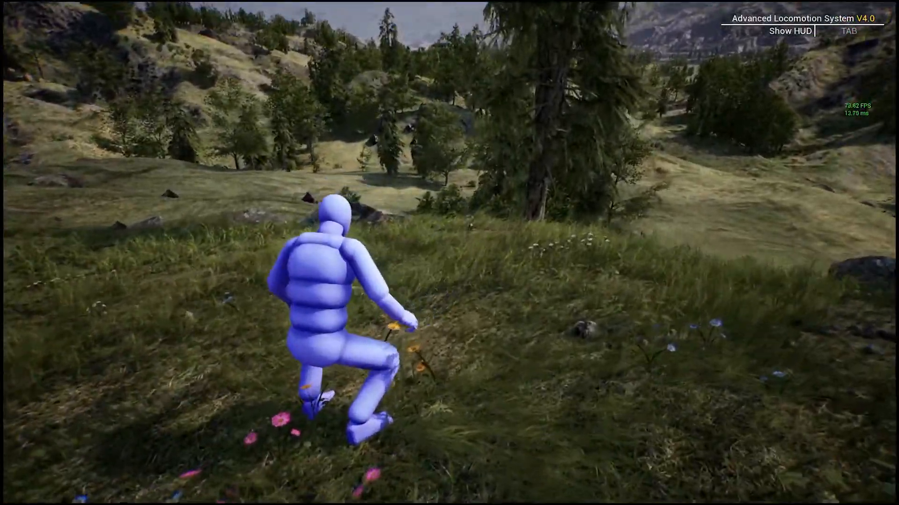
- Leave fullscreen and review the quality levels in the Engine Scalability Settings while the game is running
{"action": "key", "text": "F11"}
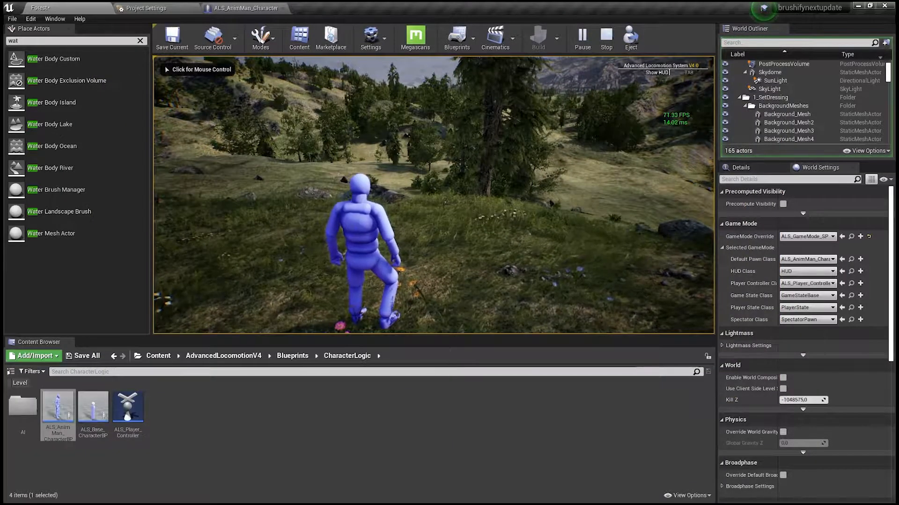
{"action": "left_click", "coordinate": [366, 34]}
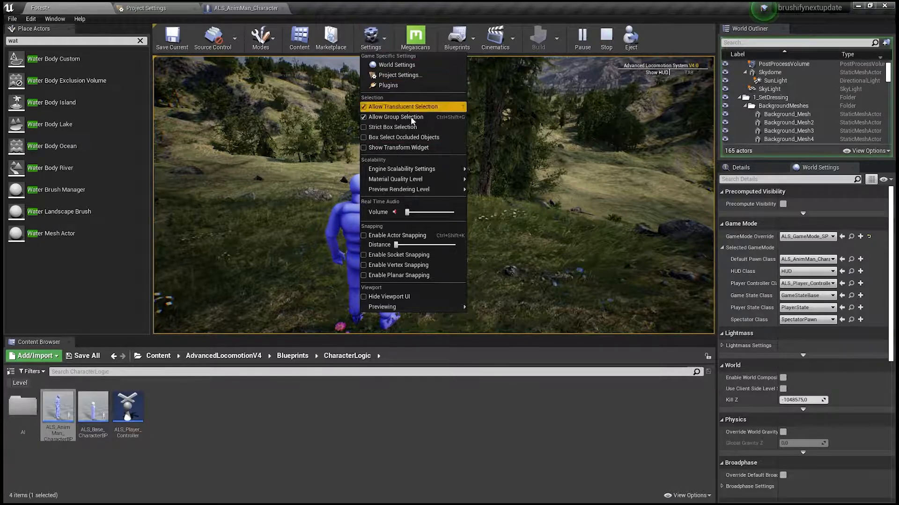
{"action": "mouse_move", "coordinate": [429, 183]}
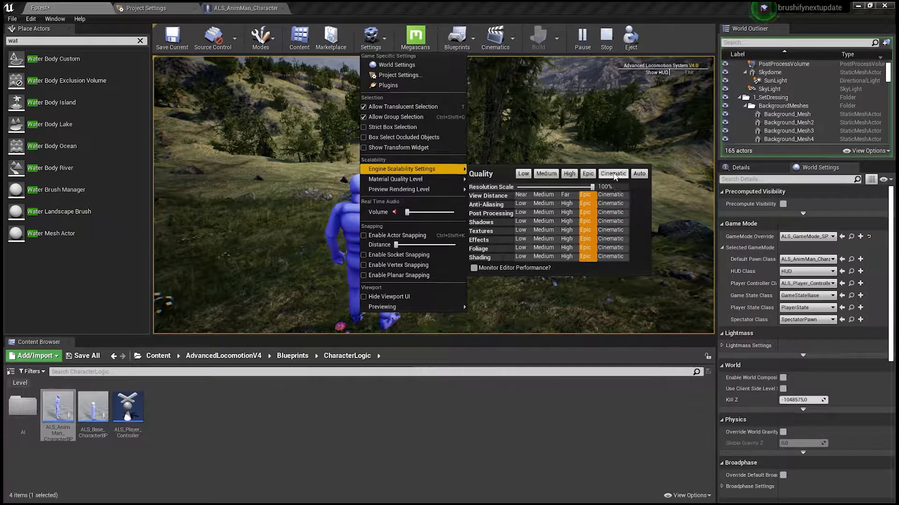
{"action": "left_click", "coordinate": [604, 110]}
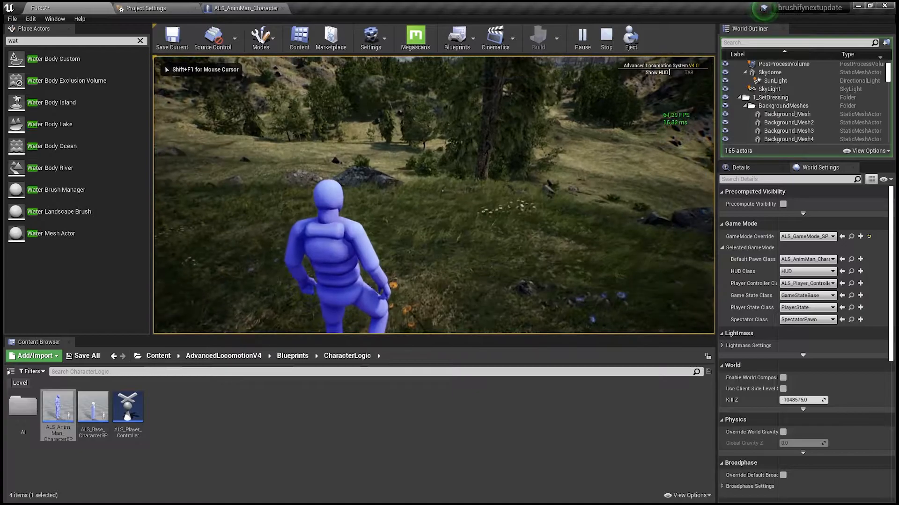
- Walk the character across the grassy slope in fullscreen and end the play session
{"action": "key", "text": "F11"}
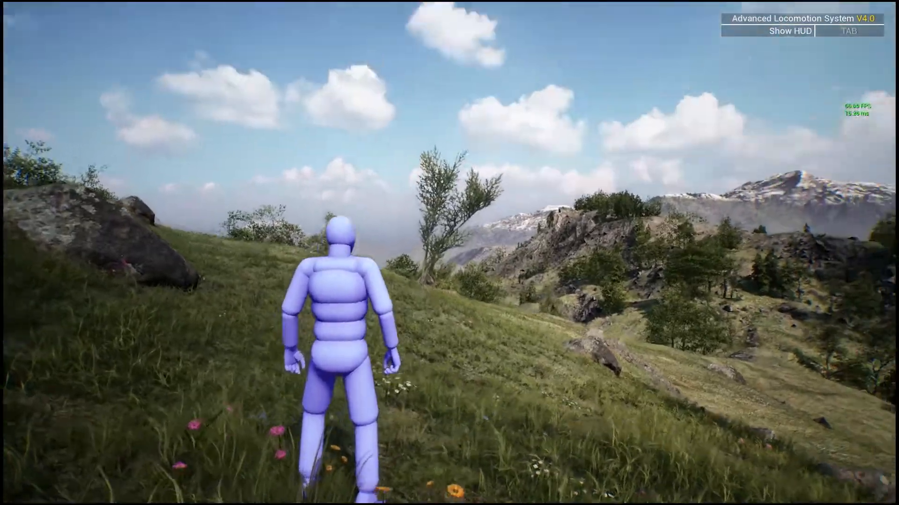
{"action": "key", "text": "w"}
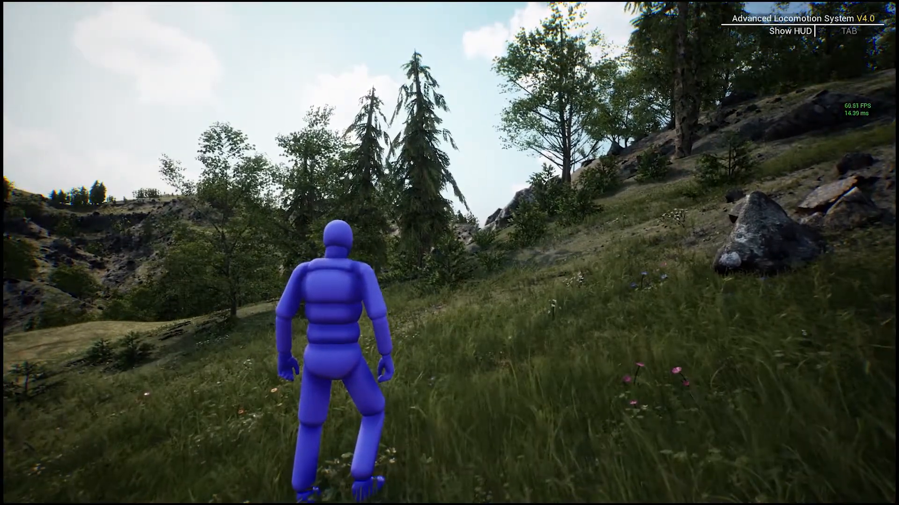
{"action": "key", "text": "Escape"}
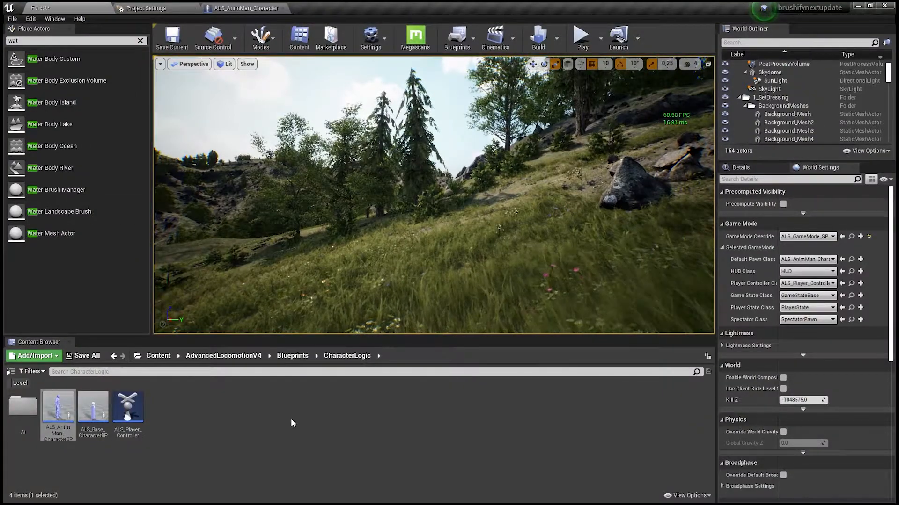
- Open the ALS_AnimMan_CharacterBP blueprint from the CharacterLogic folder
{"action": "right_click_drag", "start_coordinate": [422, 197], "coordinate": [477, 175]}
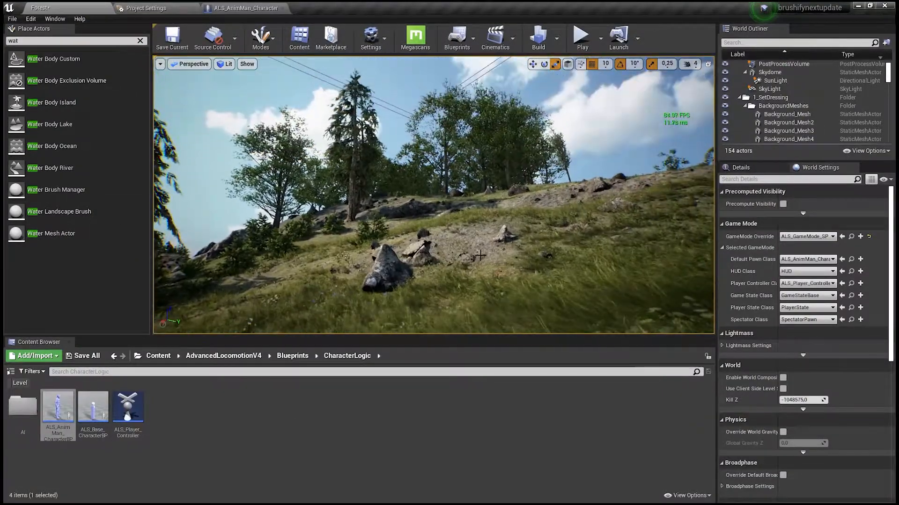
{"action": "left_click", "coordinate": [131, 472]}
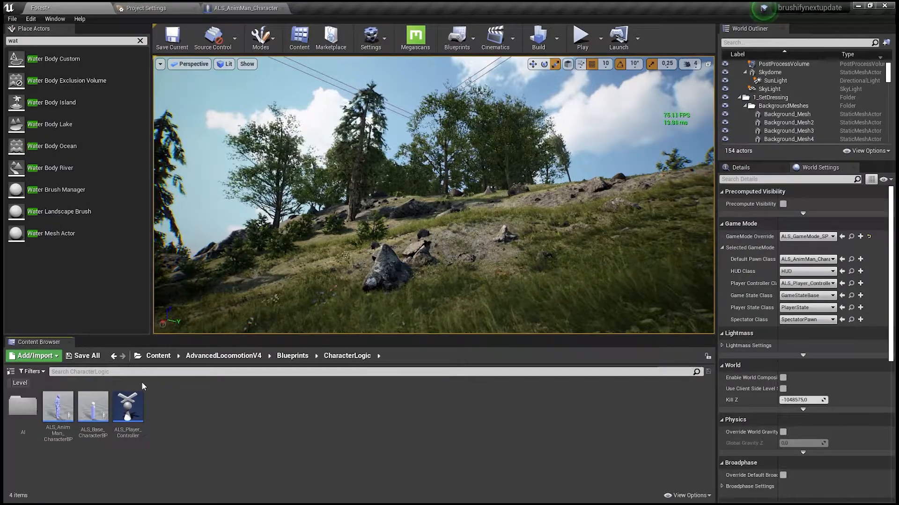
{"action": "mouse_move", "coordinate": [52, 412]}
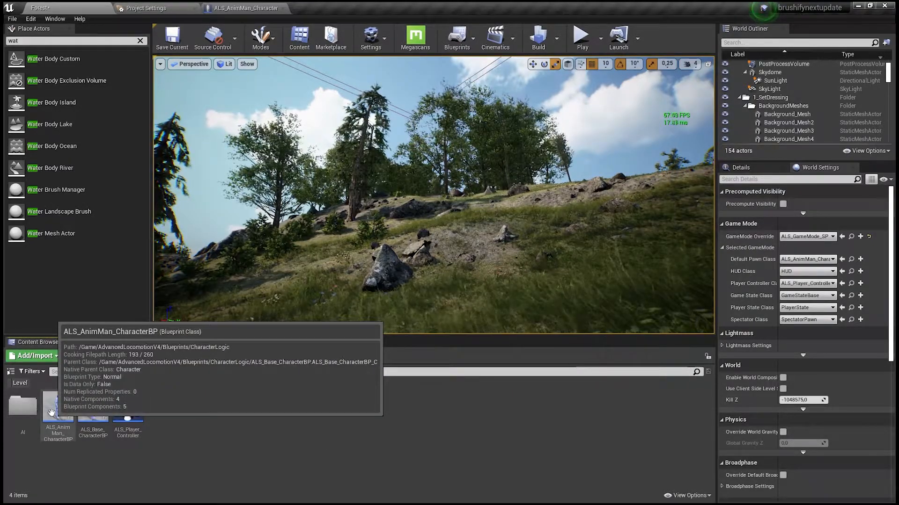
{"action": "double_click", "coordinate": [53, 412]}
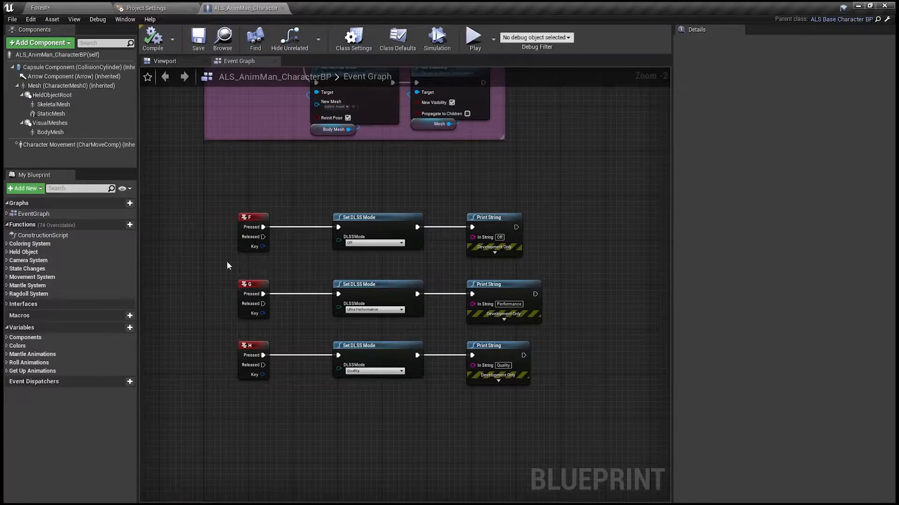
- Inspect the F, G and H key events with their Set DLSS Mode and Print String nodes in the Event Graph
{"action": "scroll", "coordinate": [229, 266], "scroll_direction": "up", "scroll_amount": 2}
{"action": "left_click", "coordinate": [434, 202]}
{"action": "left_click", "coordinate": [570, 205]}
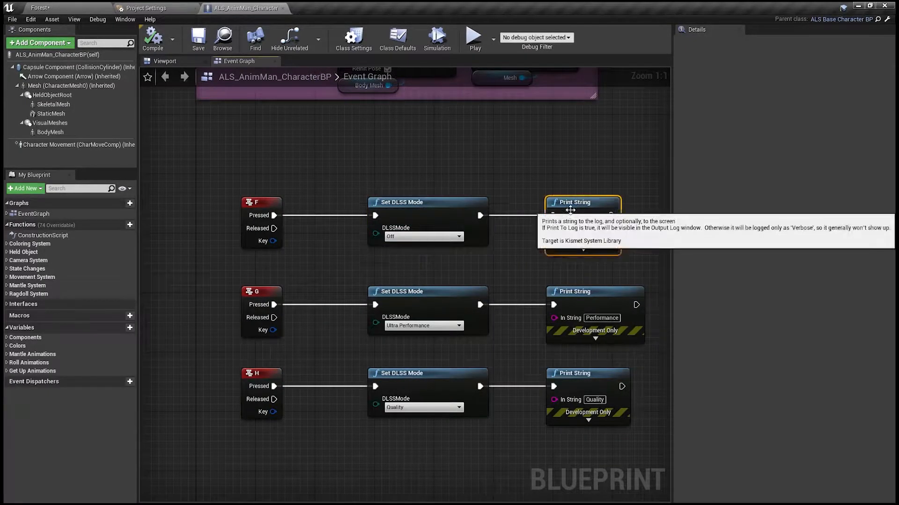
{"action": "left_click", "coordinate": [256, 306]}
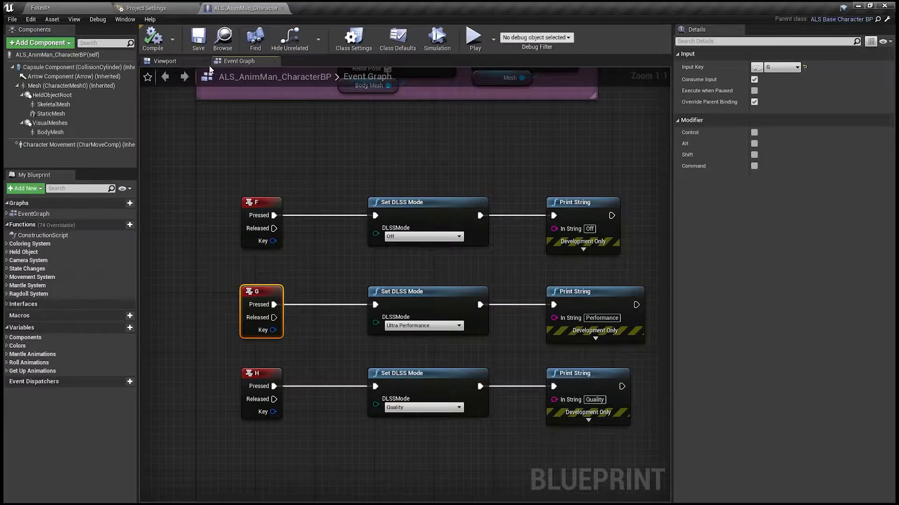
- Return to the Forest level, start a fullscreen play session and collapse the Advanced Locomotion System controls overlay
{"action": "left_click", "coordinate": [40, 8]}
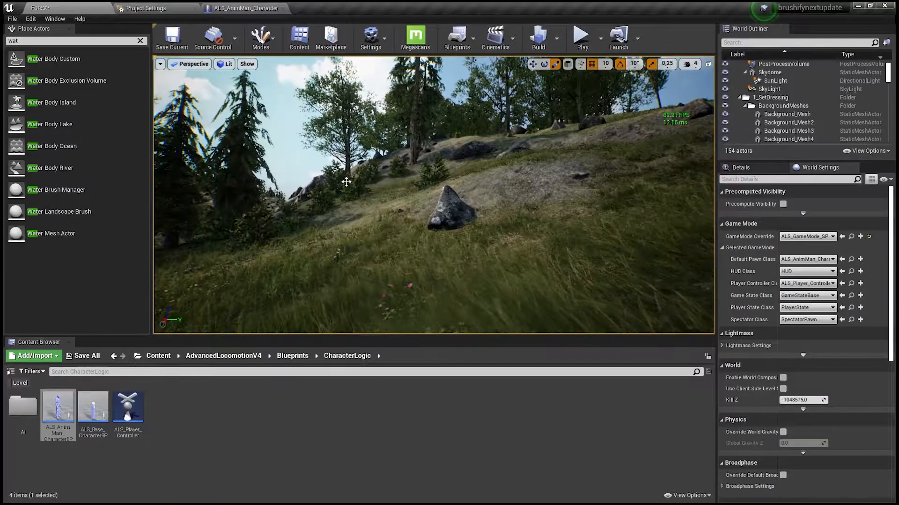
{"action": "key", "text": "alt+p"}
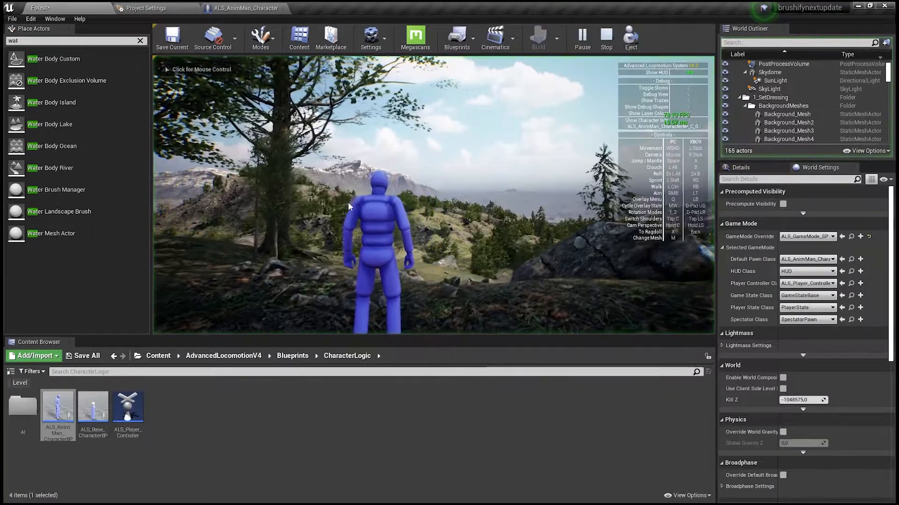
{"action": "left_click", "coordinate": [347, 182]}
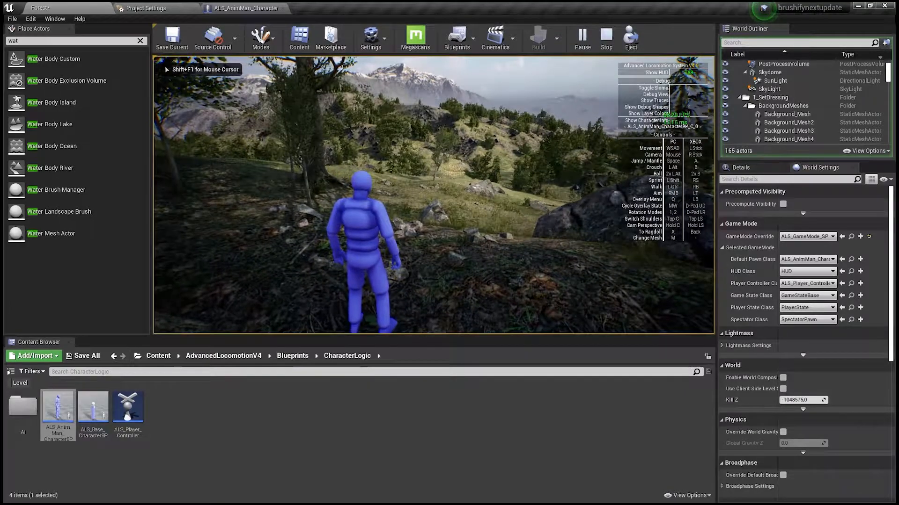
{"action": "key", "text": "F11"}
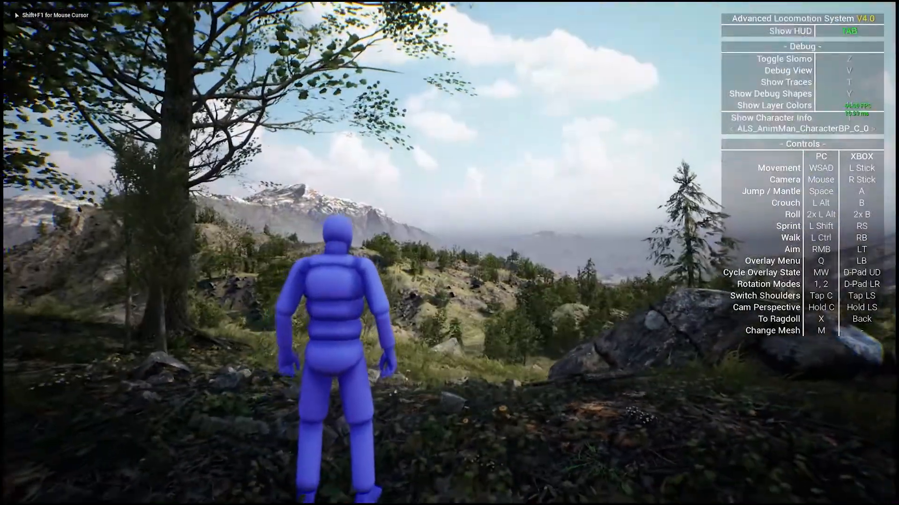
{"action": "key", "text": "Tab"}
- Run and jump the character from the rocky ledge onto the grassy hillside and view the surrounding valley in motion
{"action": "key", "text": "w"}
{"action": "key", "text": "space"}
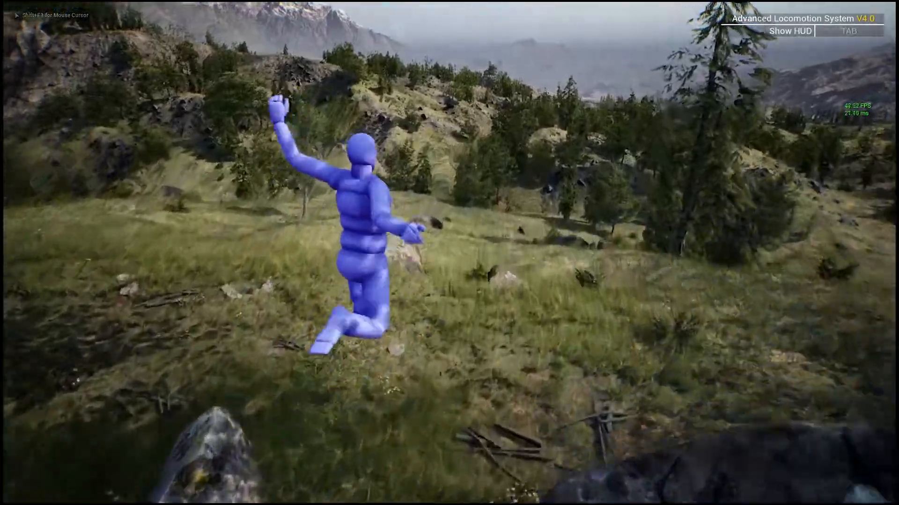
{"action": "key", "text": "space"}
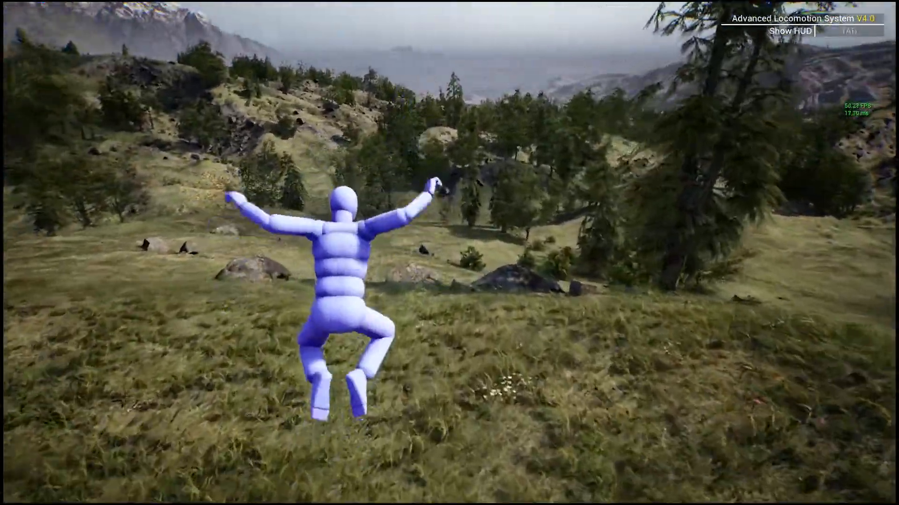
{"action": "key", "text": "w"}
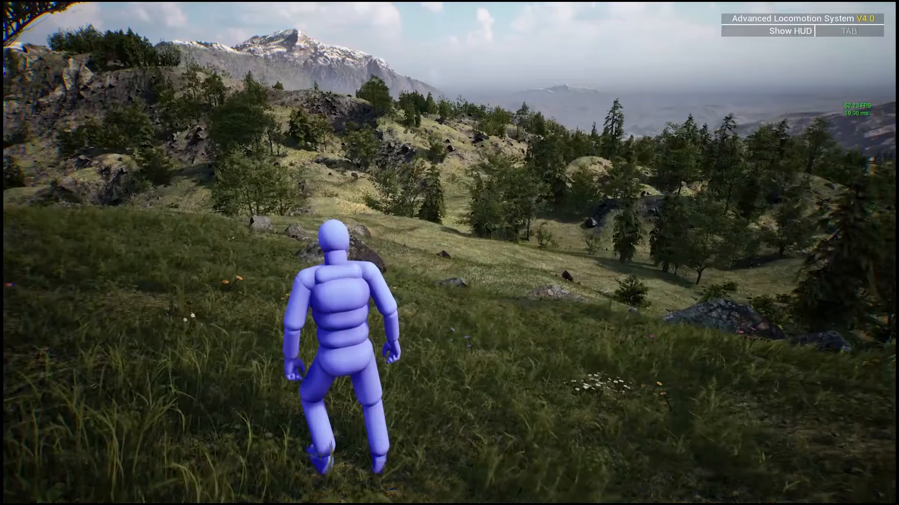
{"action": "key", "text": "w"}
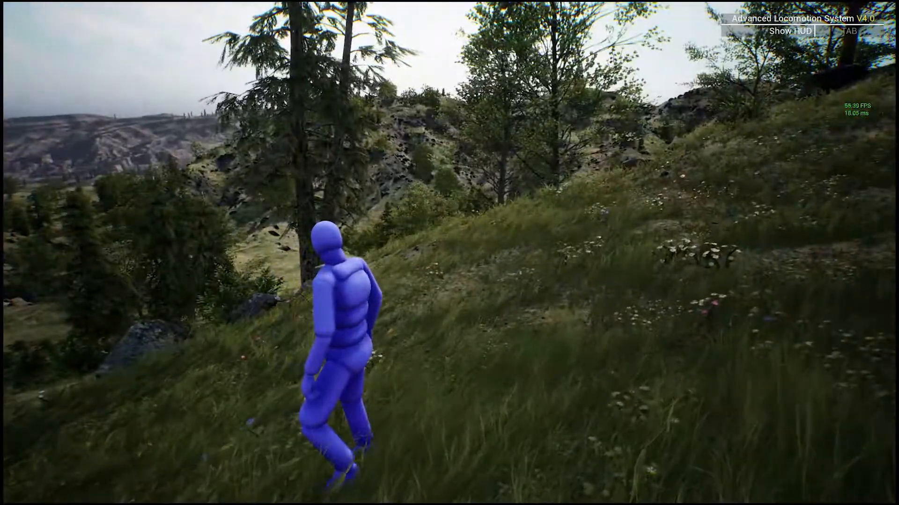
{"action": "key", "text": "w"}
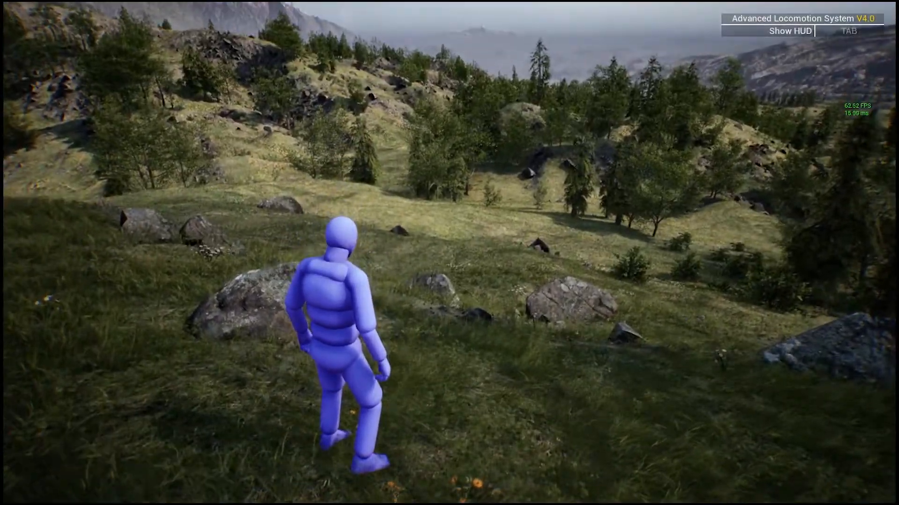
- Run and jump the character downhill past the large rocks to examine the image during fast movement
{"action": "key", "text": "w"}
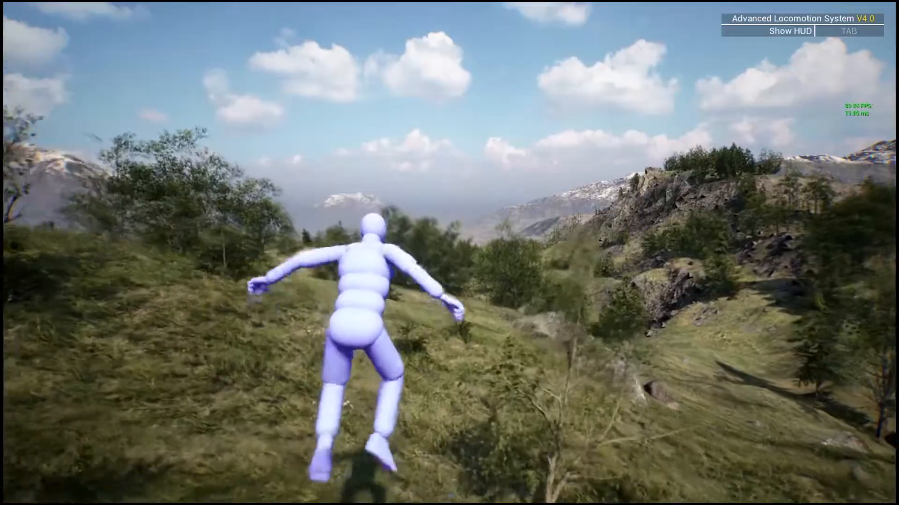
{"action": "key", "text": "space"}
{"action": "key", "text": "space"}
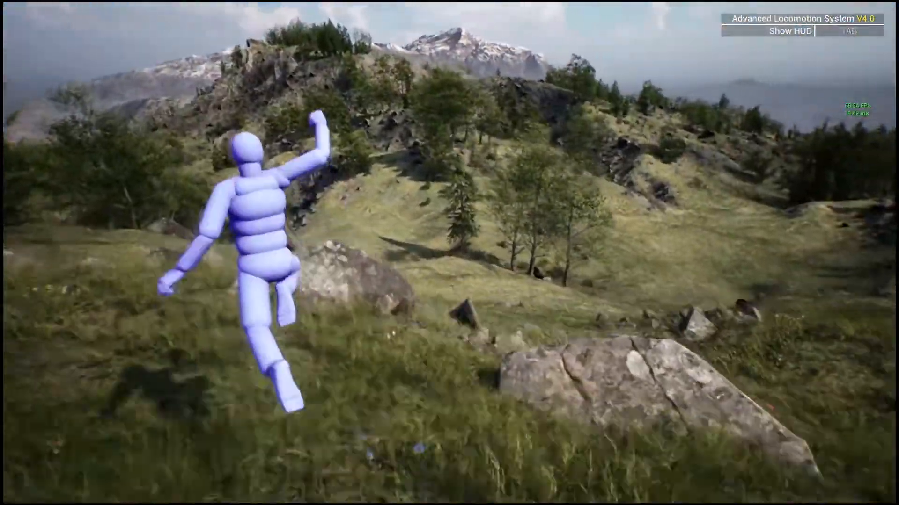
{"action": "key", "text": "space"}
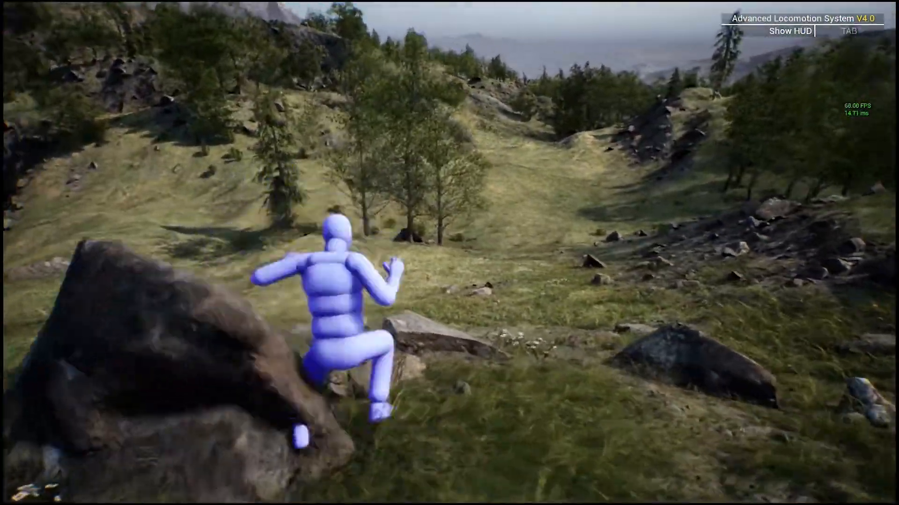
{"action": "key", "text": "space"}
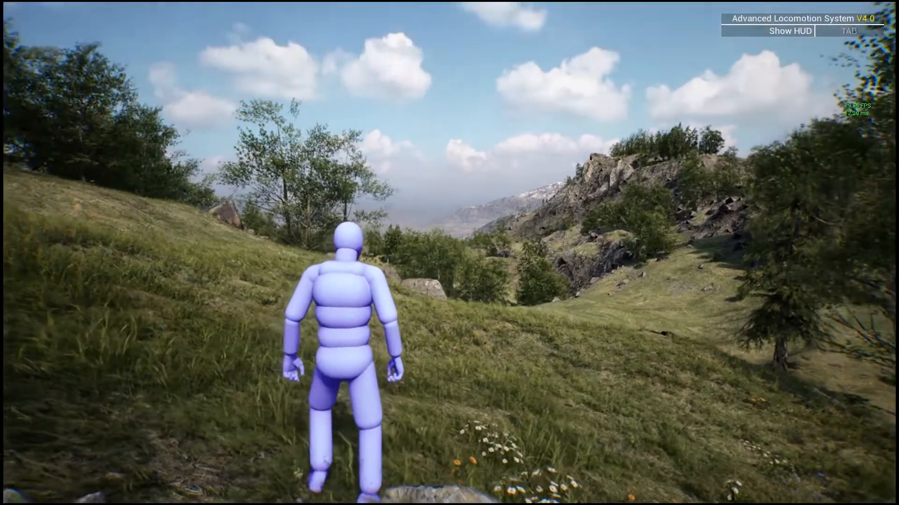
- Walk the character to the trees beside the meadow and compare the DLSS modes Off and Quality
{"action": "key", "text": "w"}
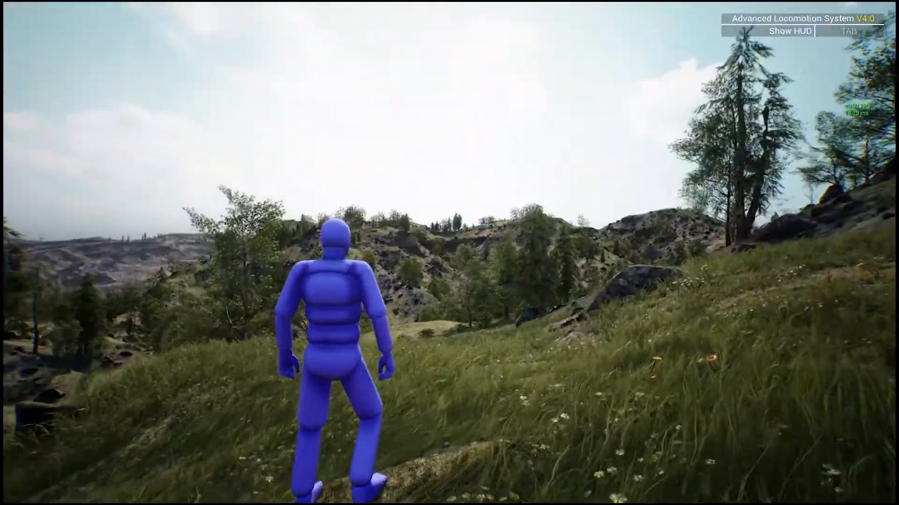
{"action": "key", "text": "w"}
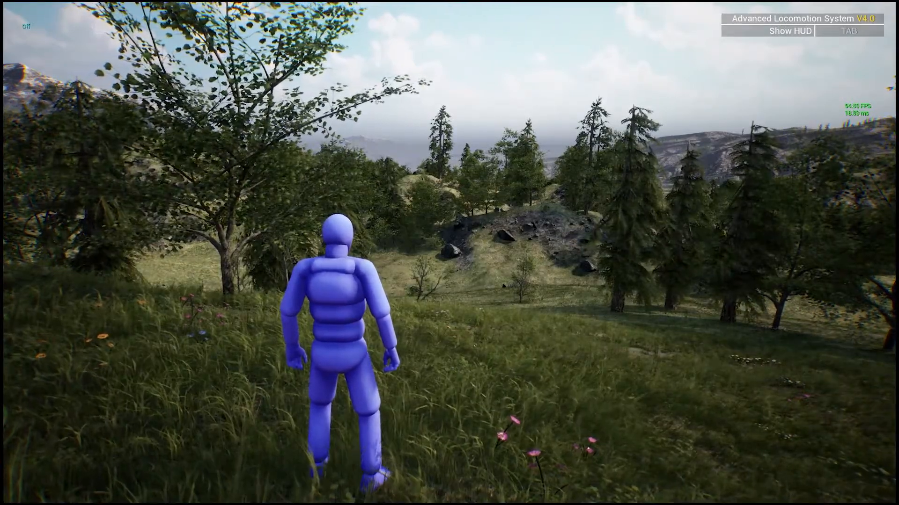
{"action": "key", "text": "1"}
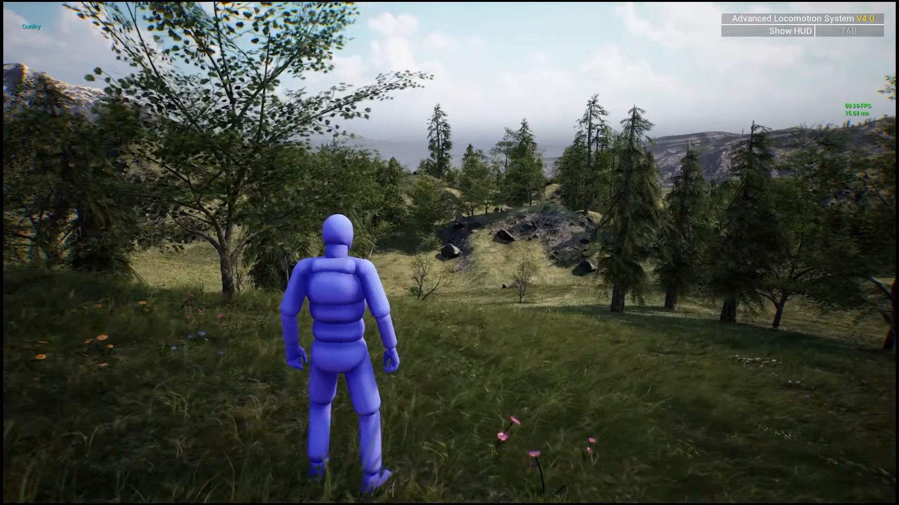
- Walk the character across the flowered slope to examine the foliage and frame rate
{"action": "key", "text": "w"}
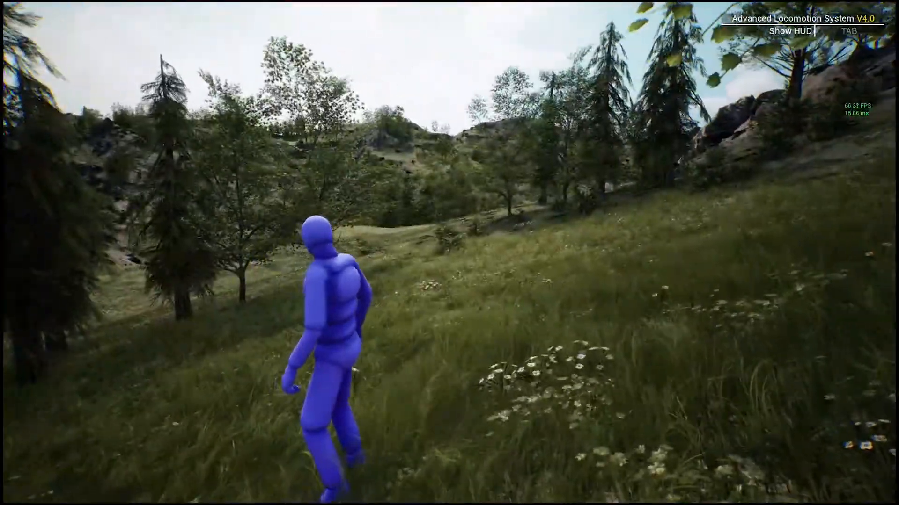
{"action": "key", "text": "w"}
{"action": "key", "text": "w"}
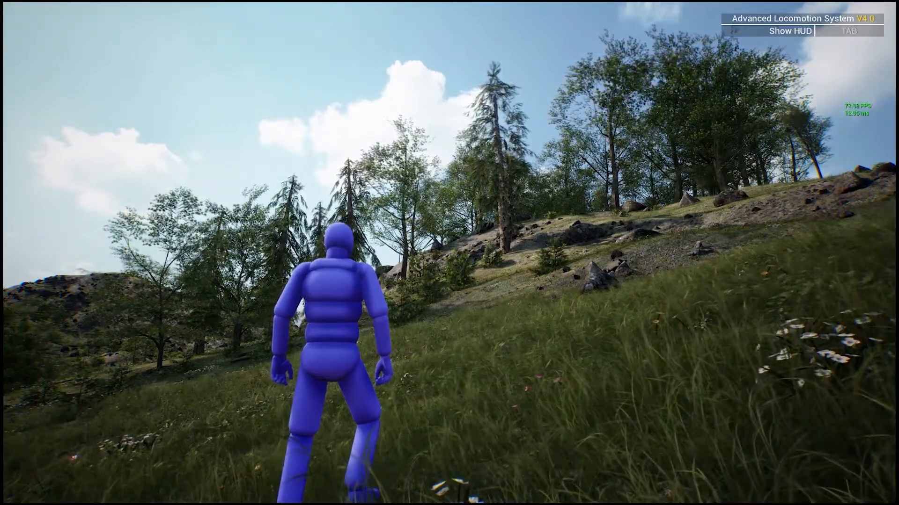
{"action": "key", "text": "w"}
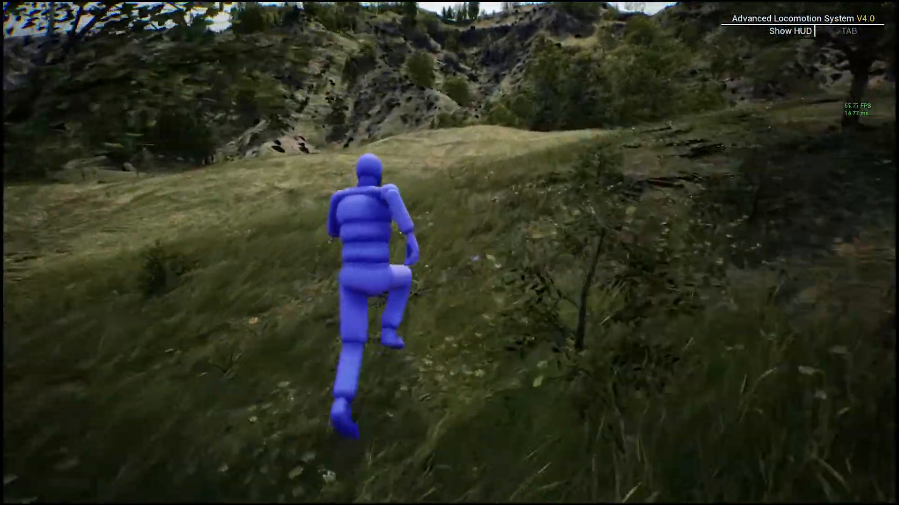
- Run and jump the character across the open meadow, leave fullscreen and end the play session
{"action": "key", "text": "space"}
{"action": "key", "text": "space"}
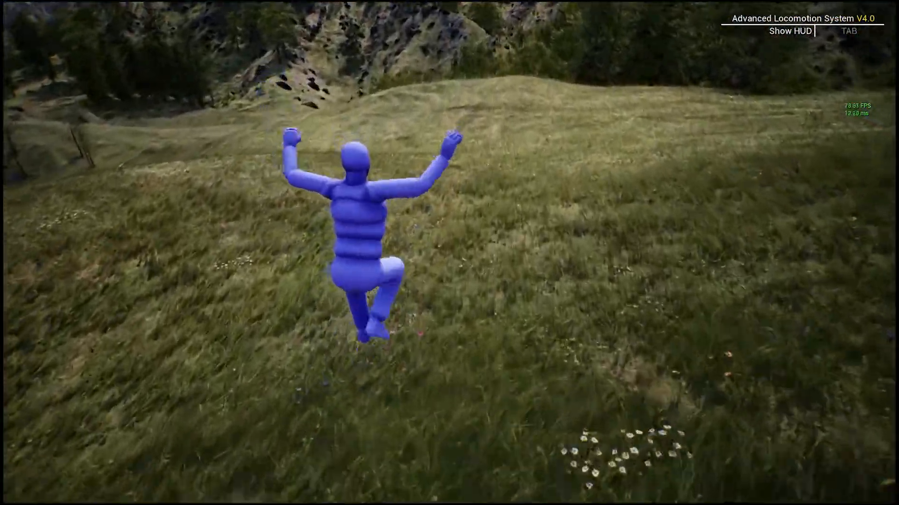
{"action": "key", "text": "space"}
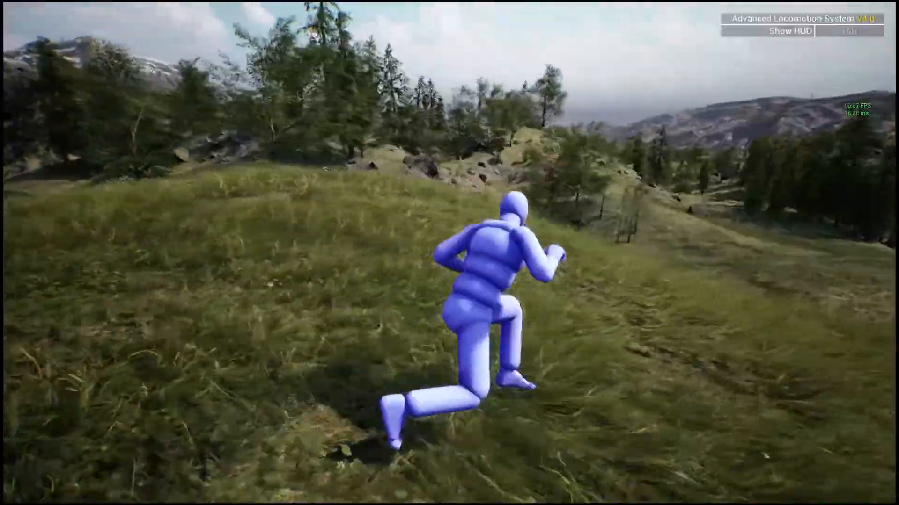
{"action": "key", "text": "space"}
{"action": "key", "text": "w"}
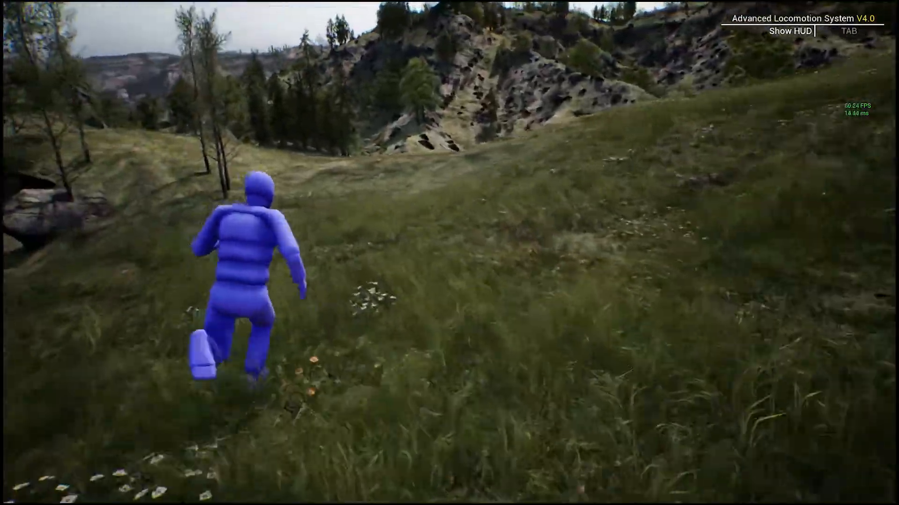
{"action": "key", "text": "space"}
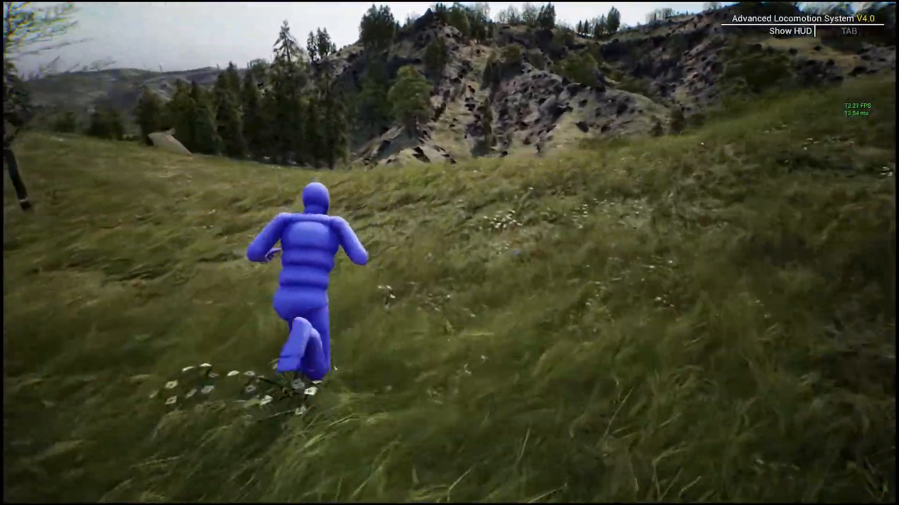
{"action": "key", "text": "space"}
{"action": "key", "text": "w"}
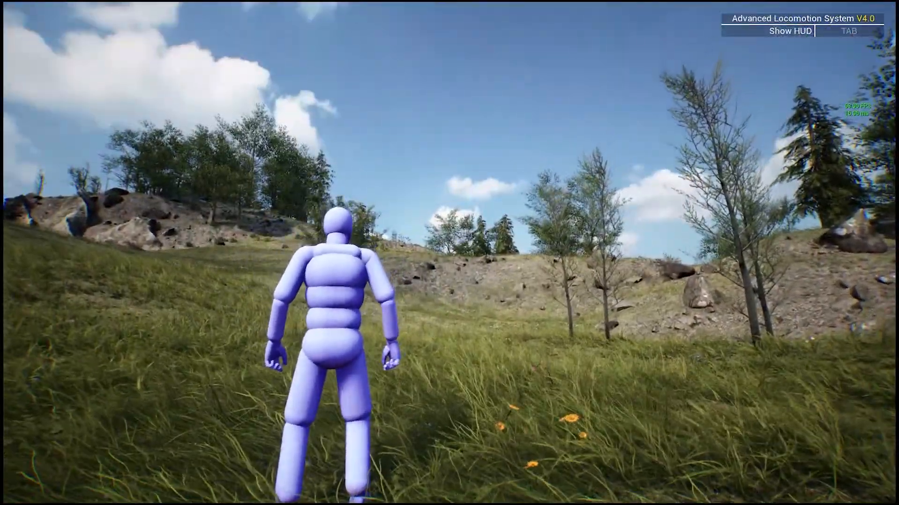
{"action": "key", "text": "F11"}
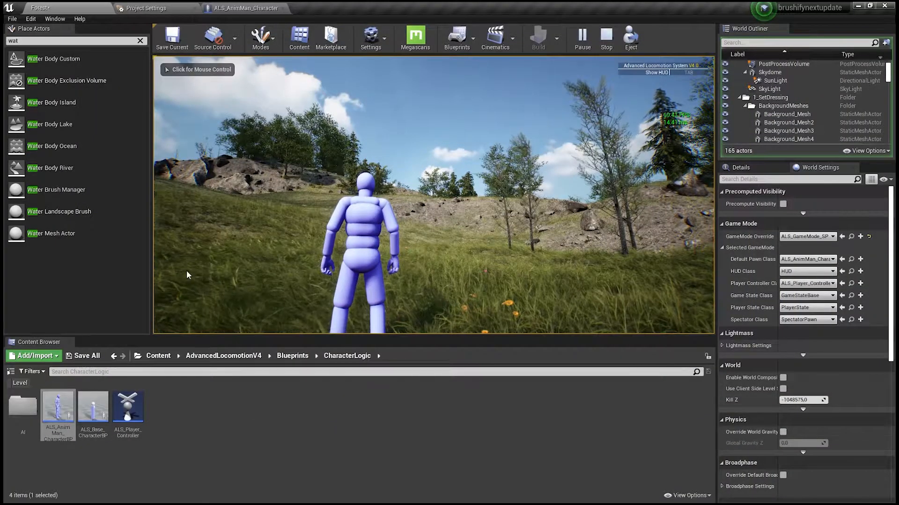
{"action": "key", "text": "Escape"}
- Filter the Brushify content folder to levels and open Assets_CountryRoads_RVT, saving the selected modified content
{"action": "left_click", "coordinate": [157, 356]}
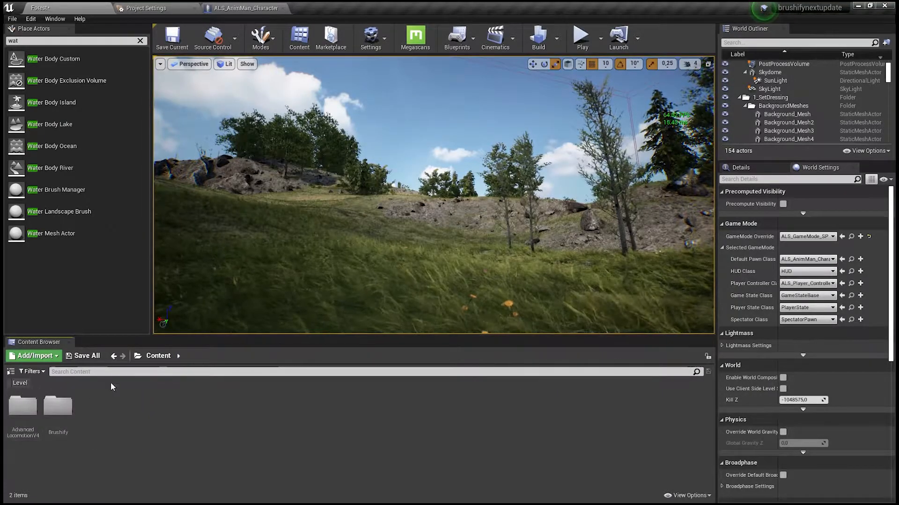
{"action": "double_click", "coordinate": [57, 406]}
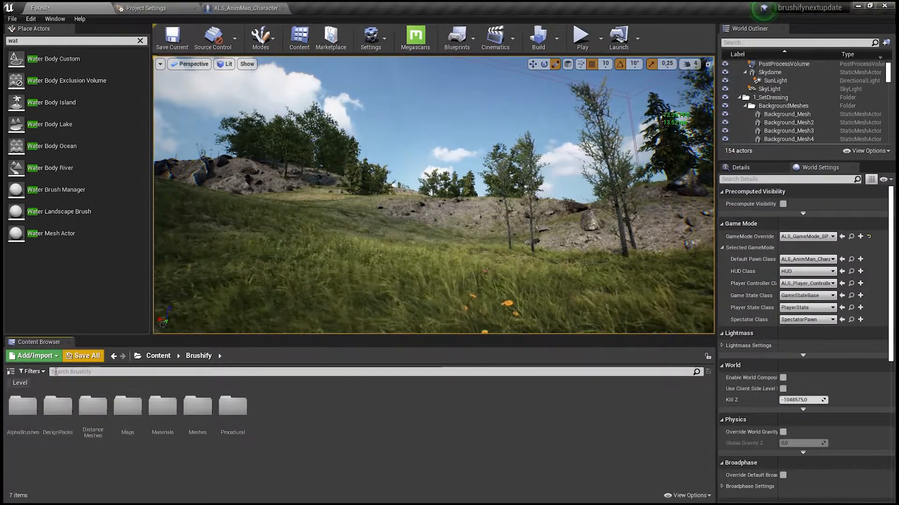
{"action": "left_click", "coordinate": [20, 383]}
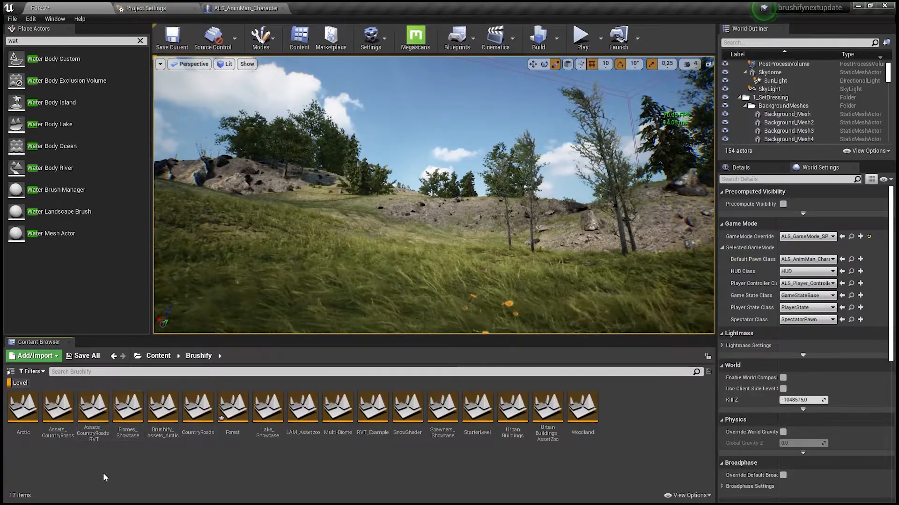
{"action": "double_click", "coordinate": [93, 419]}
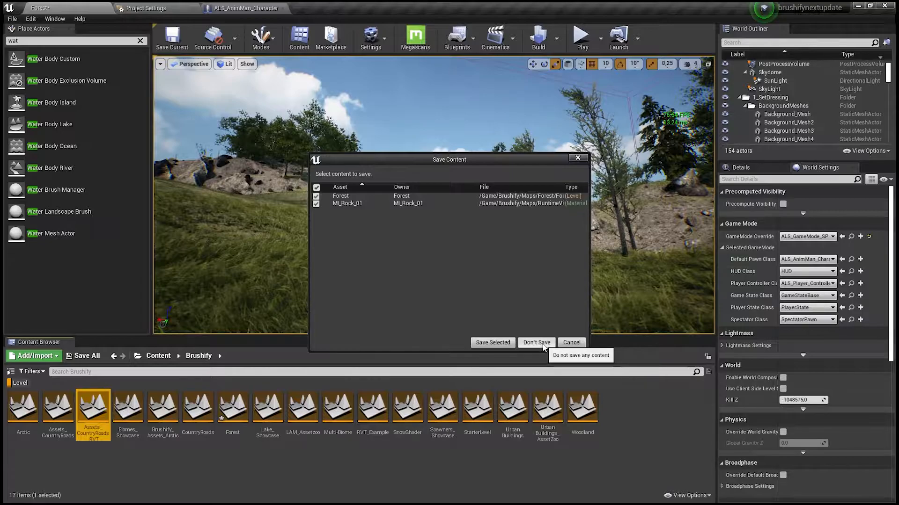
{"action": "left_click", "coordinate": [487, 343]}
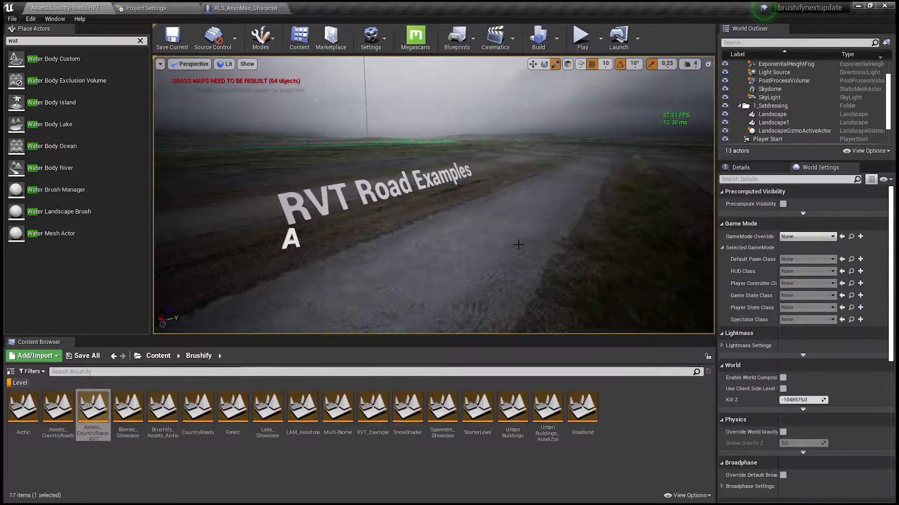
- Inspect the RVT road examples in the viewport and in a fullscreen play session, and leave fullscreen
{"action": "right_click_drag", "start_coordinate": [518, 245], "coordinate": [302, 251]}
{"action": "key", "text": "w"}
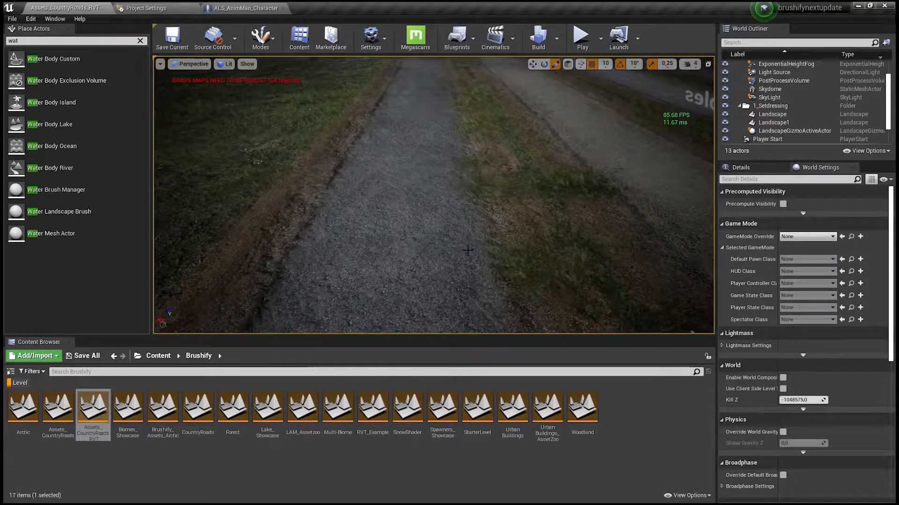
{"action": "key", "text": "alt+p"}
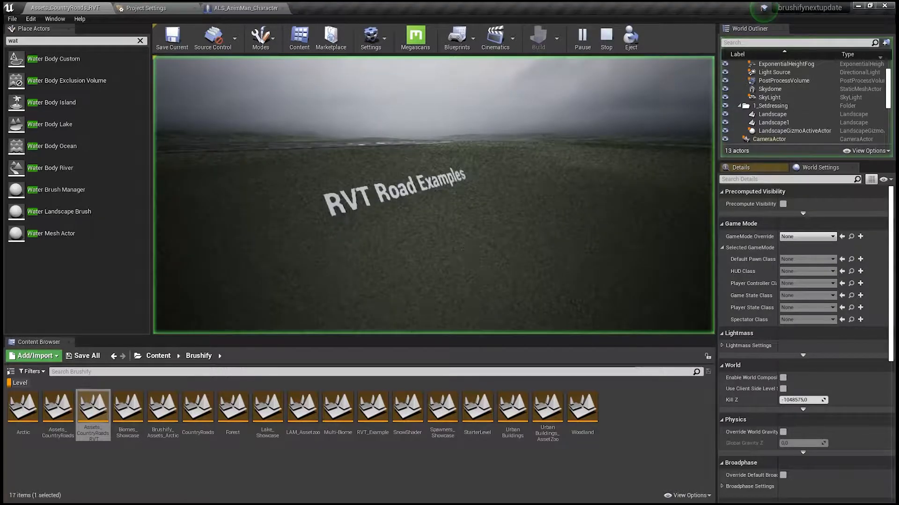
{"action": "key", "text": "F11"}
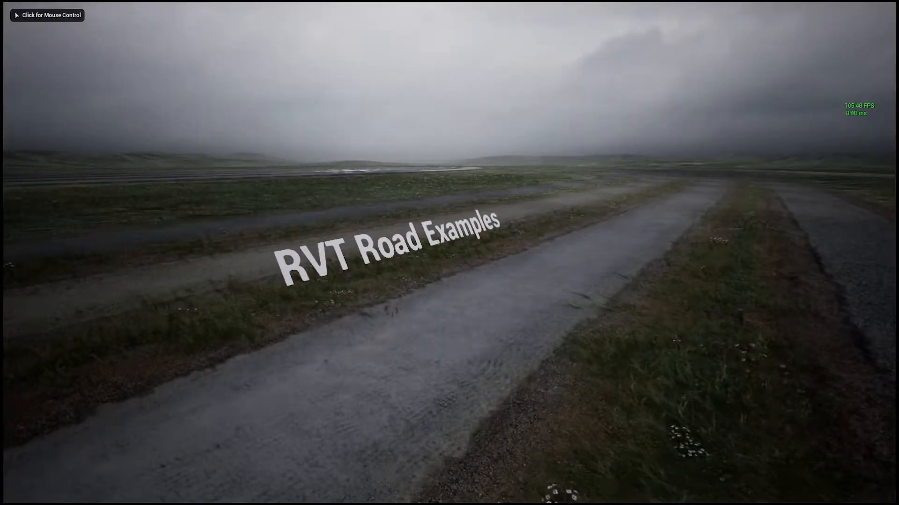
{"action": "left_click", "coordinate": [450, 253]}
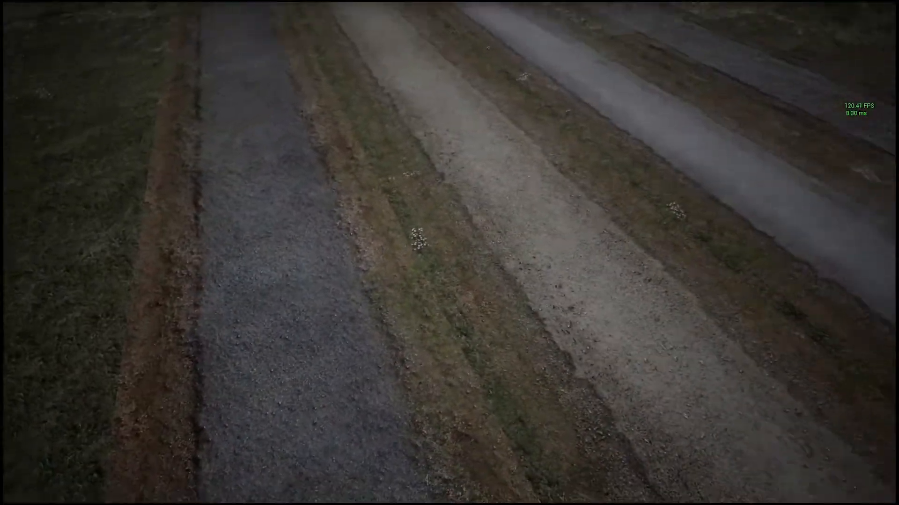
{"action": "key", "text": "F11"}
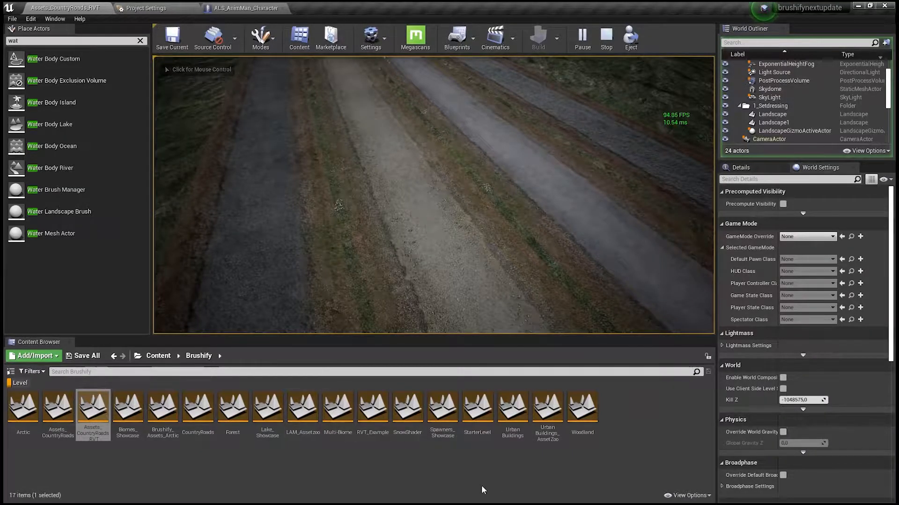
- Search the Brushify content for "rvt" and open the RVT_Example level, ending the running play session
{"action": "left_click", "coordinate": [81, 371]}
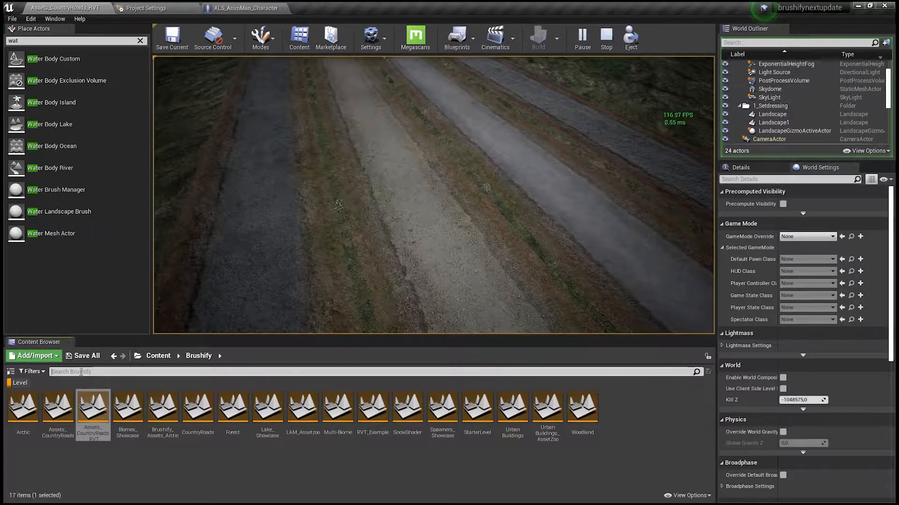
{"action": "type", "text": "rv"}
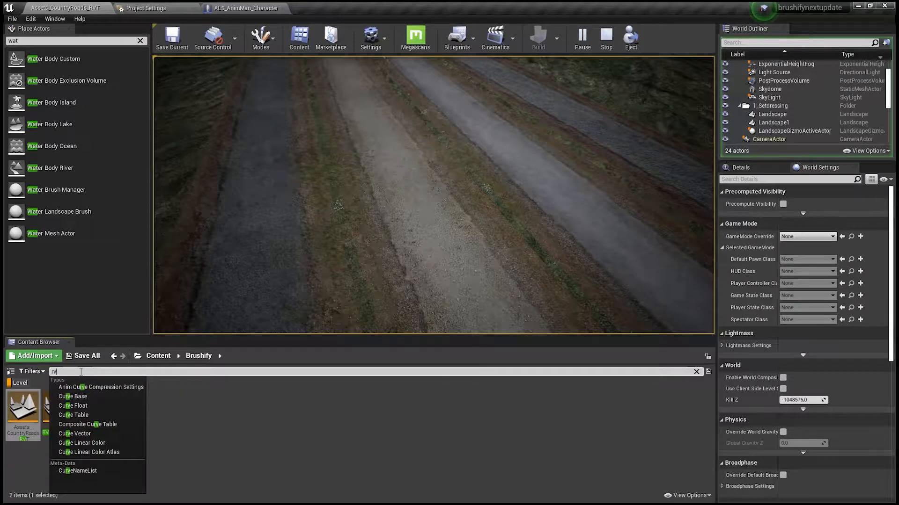
{"action": "type", "text": "t"}
{"action": "double_click", "coordinate": [58, 407]}
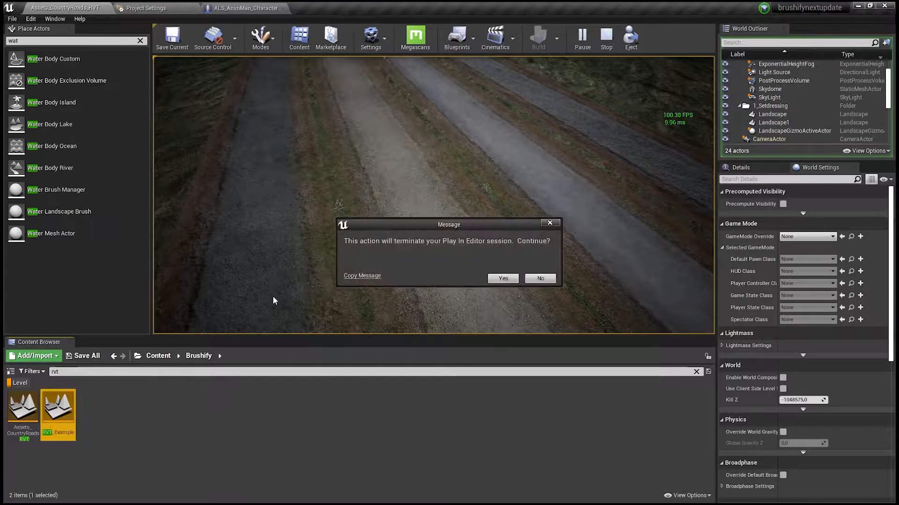
{"action": "left_click", "coordinate": [500, 280]}
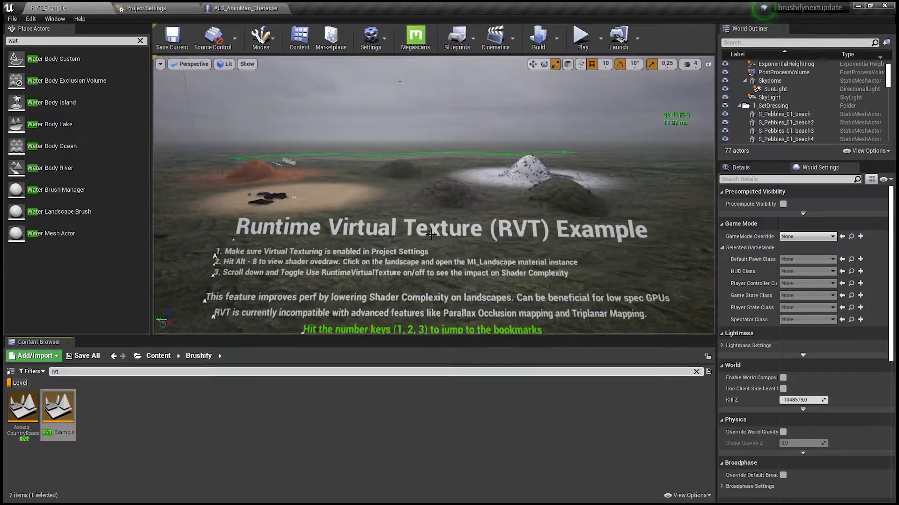
- Jump to viewport bookmark 2 and move the large central rock S_Rock_3 vertically in the sand
{"action": "right_click_drag", "start_coordinate": [432, 238], "coordinate": [433, 238]}
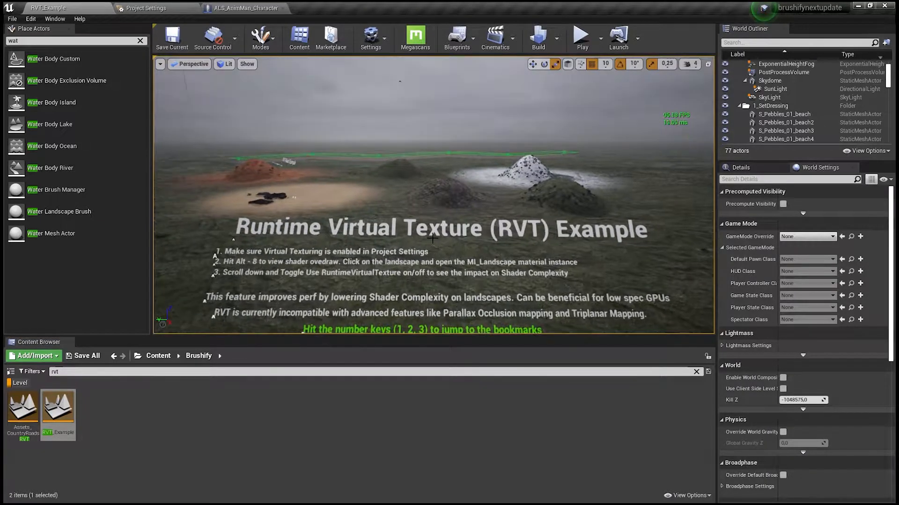
{"action": "key", "text": "2"}
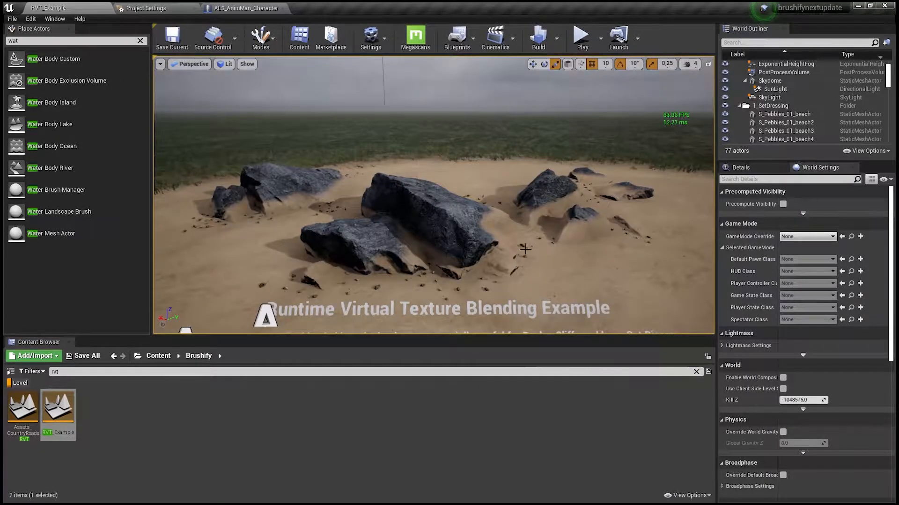
{"action": "left_click", "coordinate": [496, 239]}
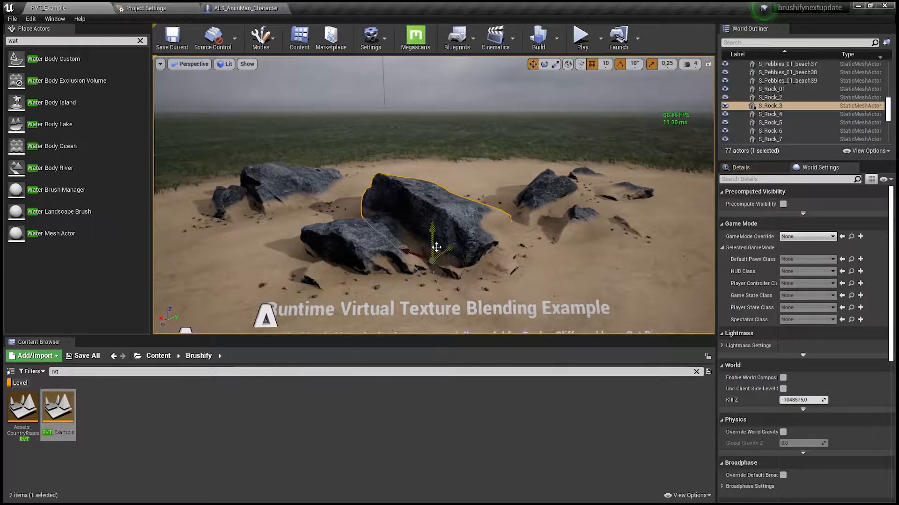
{"action": "left_click_drag", "start_coordinate": [433, 233], "coordinate": [438, 261]}
- Move rock S_Rock_6 between the sand patch and the surrounding grass to demonstrate its RVT blending
{"action": "right_click_drag", "start_coordinate": [437, 266], "coordinate": [384, 196]}
{"action": "left_click", "coordinate": [351, 166]}
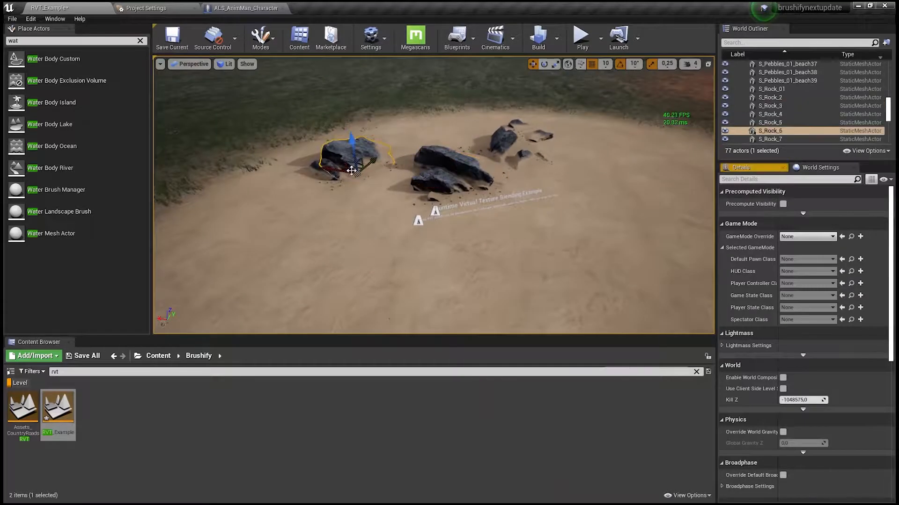
{"action": "left_click_drag", "start_coordinate": [341, 170], "coordinate": [345, 133], "text": "shift"}
{"action": "key", "text": "f"}
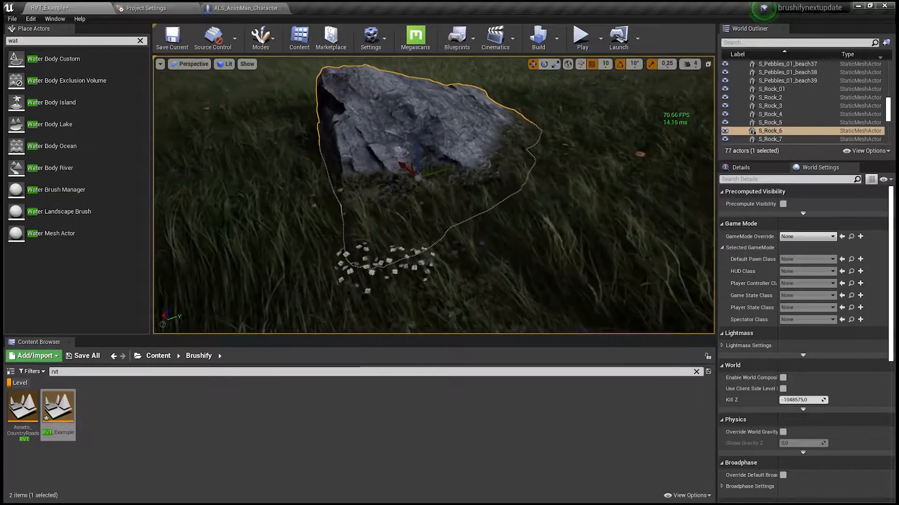
{"action": "right_click_drag", "start_coordinate": [434, 196], "coordinate": [433, 234]}
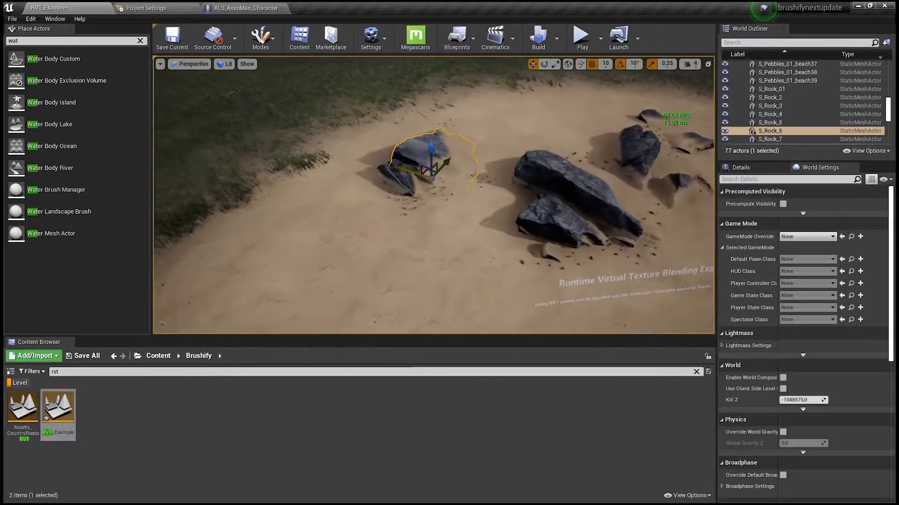
- Examine the rock set and the RVT Road Example with its road and surrounding grass in the viewport
{"action": "right_click_drag", "start_coordinate": [448, 205], "coordinate": [470, 242]}
{"action": "key", "text": "w"}
{"action": "key", "text": "s"}
{"action": "key", "text": "w"}
{"action": "key", "text": "d"}
{"action": "key", "text": "a"}
{"action": "key", "text": "w"}
{"action": "key", "text": "d"}
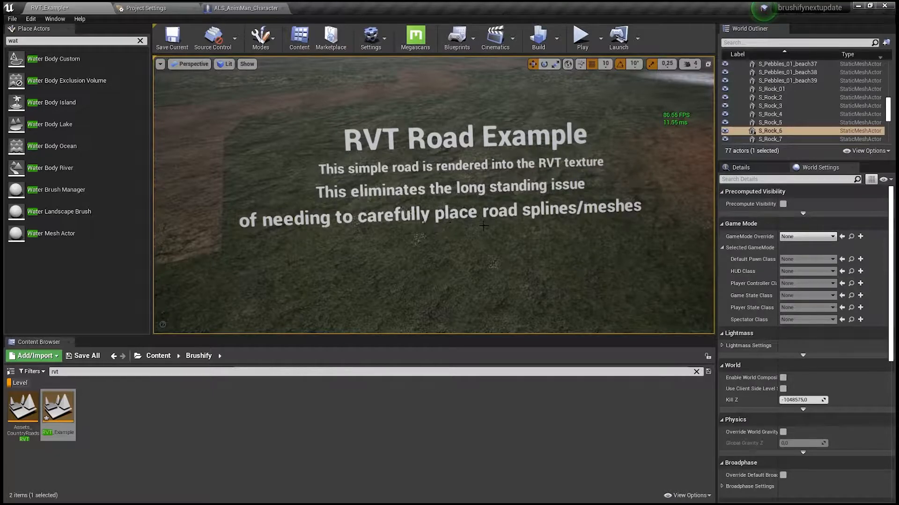
{"action": "right_click_drag", "start_coordinate": [616, 279], "coordinate": [496, 283]}
{"action": "key", "text": "w"}
- Set the level's GameMode Override to ALS_GameMode_SP and test it in a short play session
{"action": "left_click", "coordinate": [807, 236]}
{"action": "left_click", "coordinate": [793, 267]}
{"action": "right_click_drag", "start_coordinate": [577, 250], "coordinate": [578, 250]}
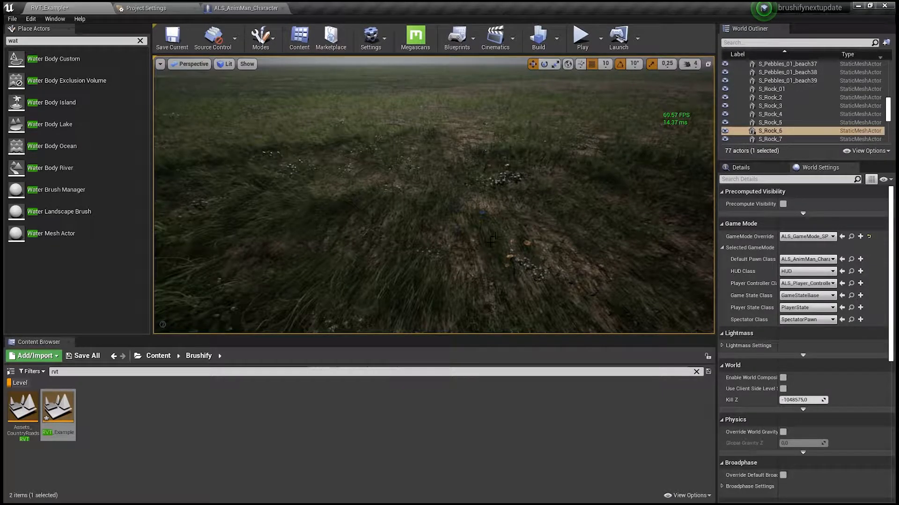
{"action": "key", "text": "alt+p"}
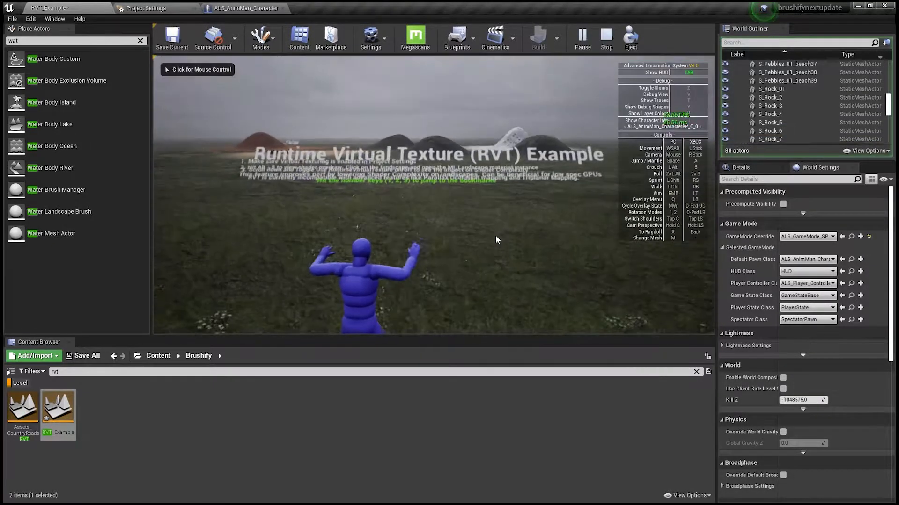
{"action": "key", "text": "Escape"}
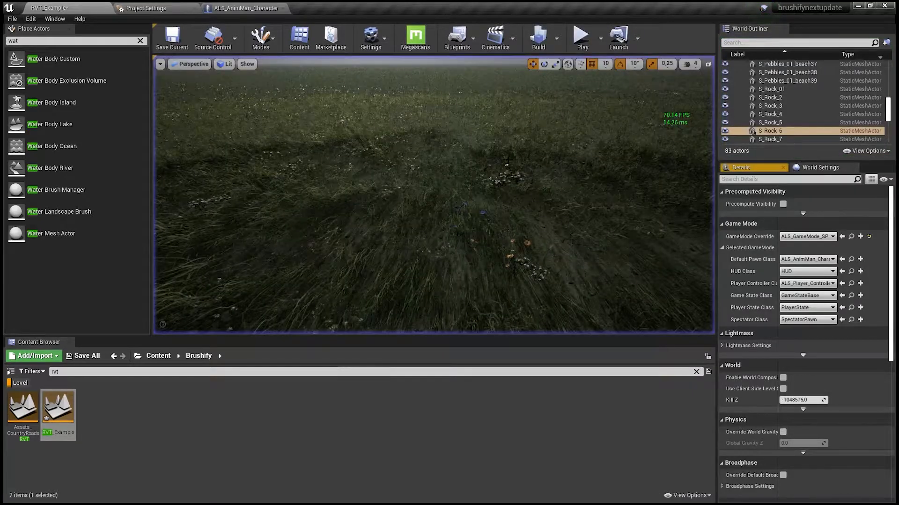
- Play RVT_Example in fullscreen, running the character over the road and grass, and end the session
{"action": "key", "text": "alt+p"}
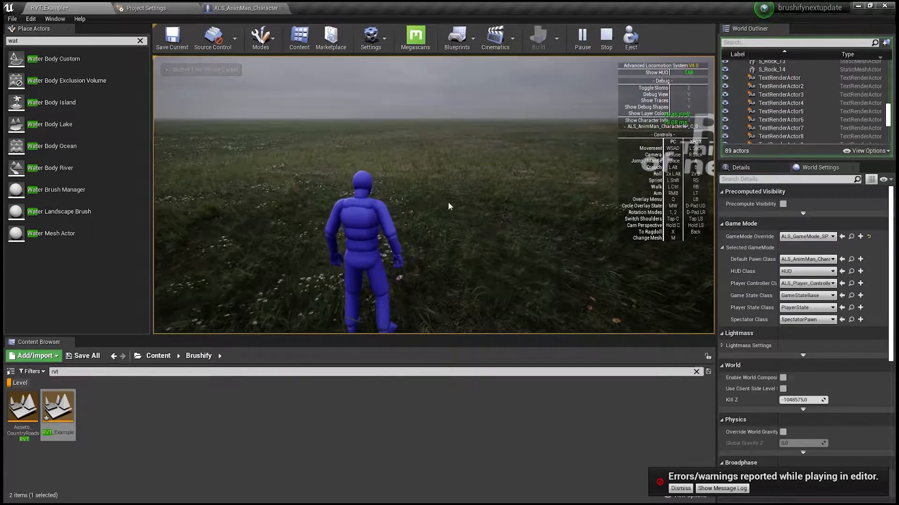
{"action": "key", "text": "F11"}
{"action": "key", "text": "w"}
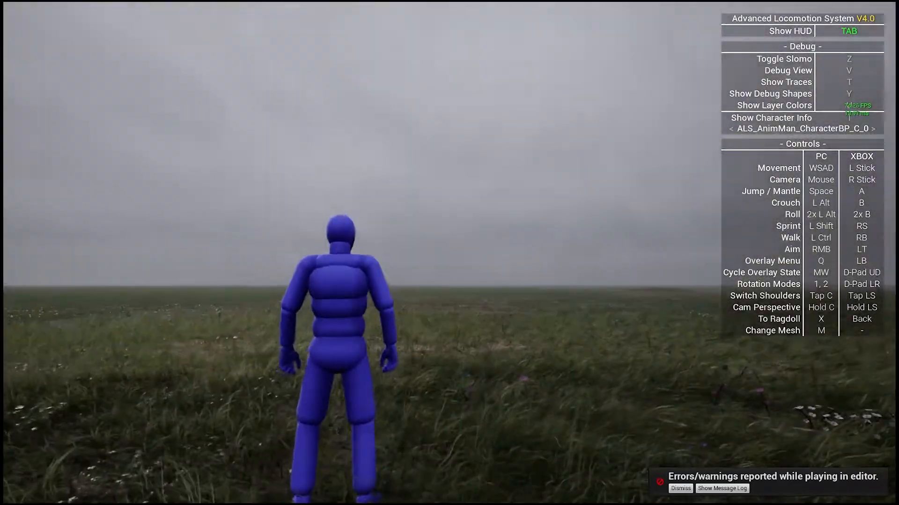
{"action": "key", "text": "w"}
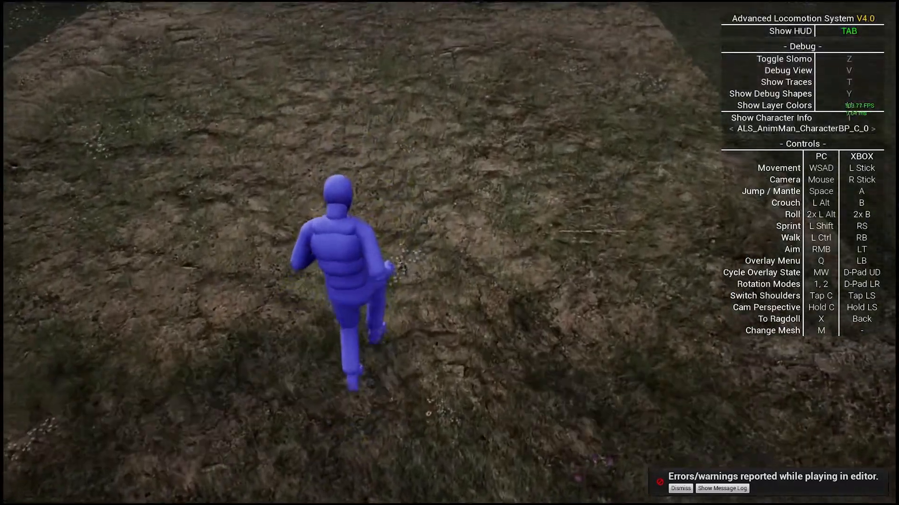
{"action": "key", "text": "w"}
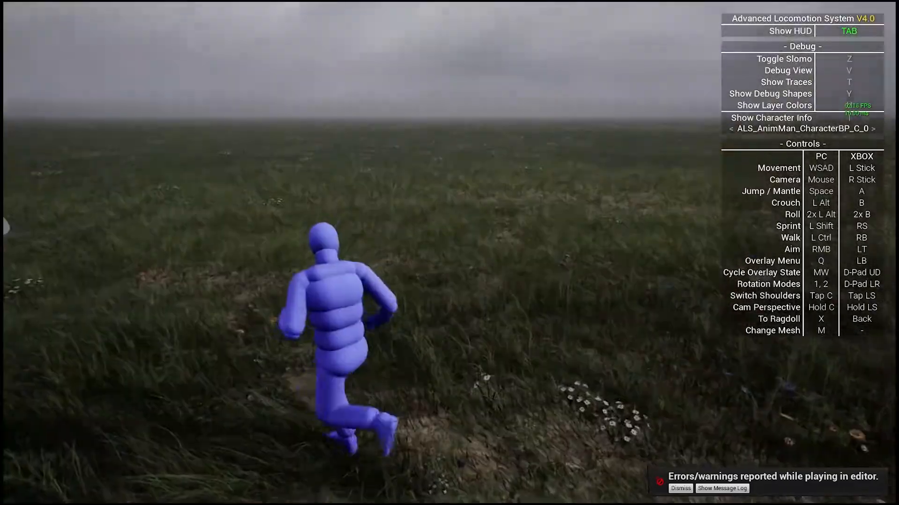
{"action": "key", "text": "Escape"}
{"action": "key", "text": "F11"}
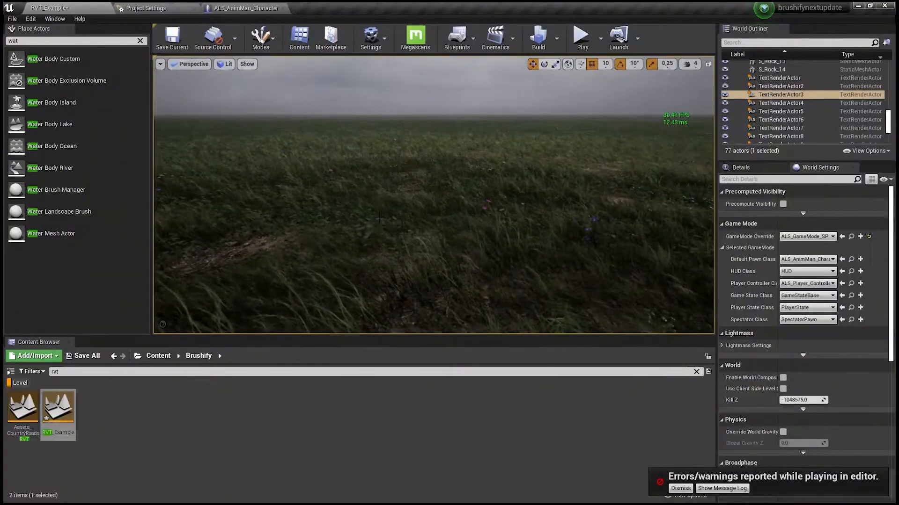
- Select the landscape in StarterLevel2, filter its details by "la" and turn on Enable Edit Layers
{"action": "right_click_drag", "start_coordinate": [433, 195], "coordinate": [520, 250]}
{"action": "right_click_drag", "start_coordinate": [463, 248], "coordinate": [444, 248]}
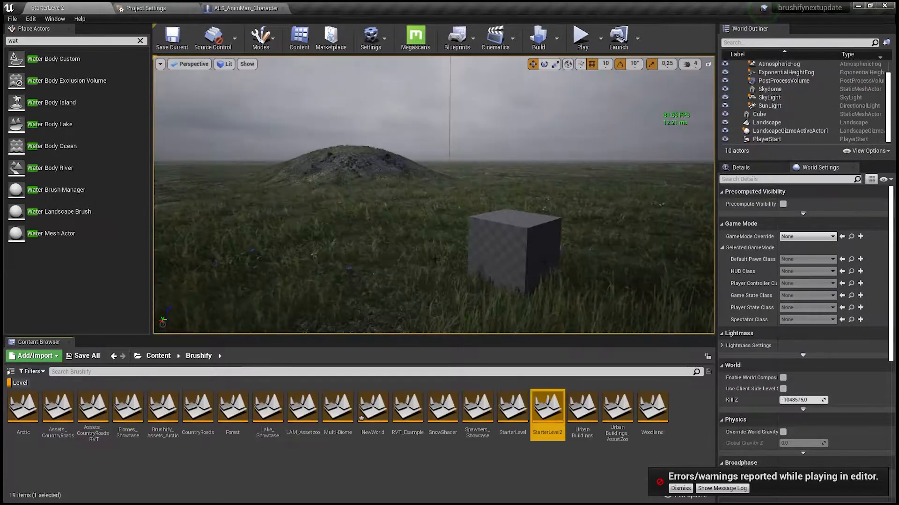
{"action": "left_click", "coordinate": [766, 122]}
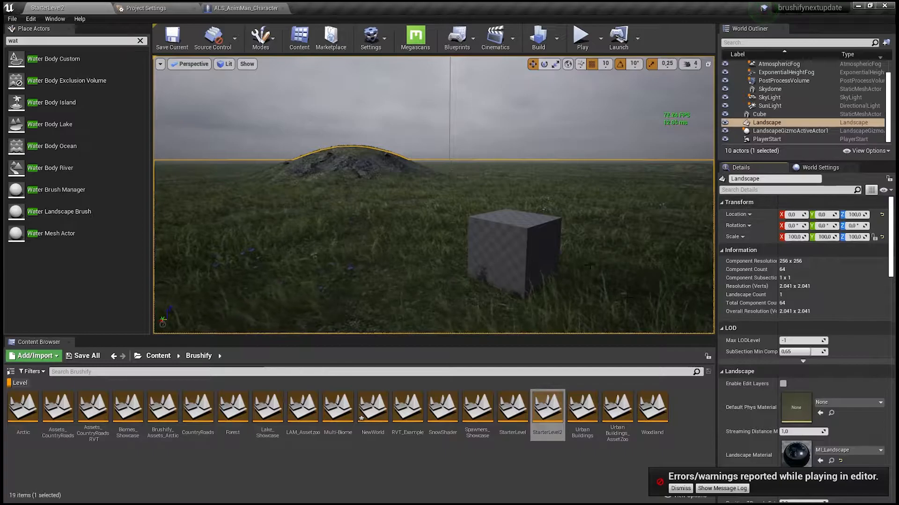
{"action": "left_click", "coordinate": [744, 190]}
{"action": "type", "text": "la"}
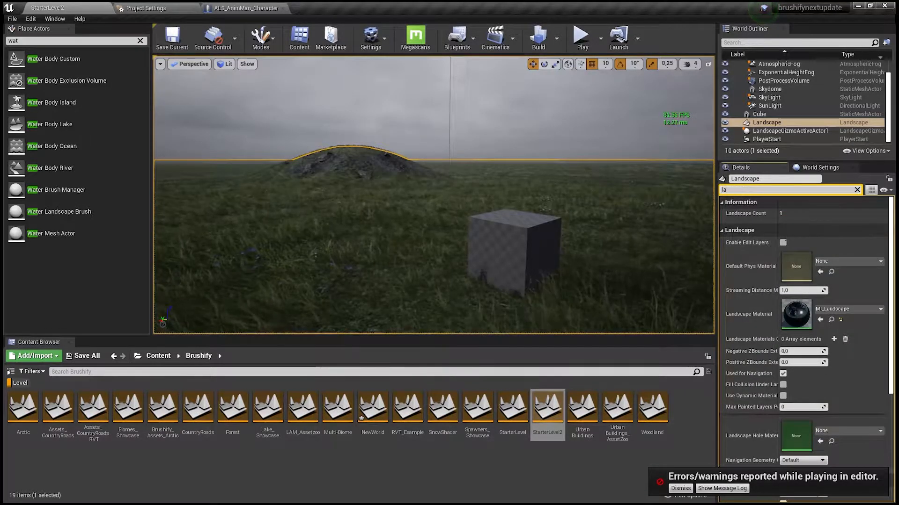
{"action": "left_click", "coordinate": [783, 242]}
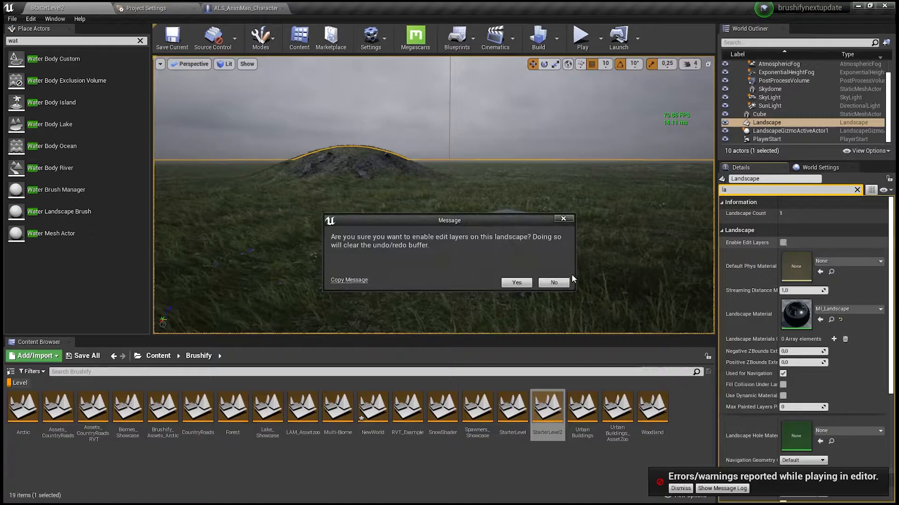
{"action": "left_click", "coordinate": [524, 286]}
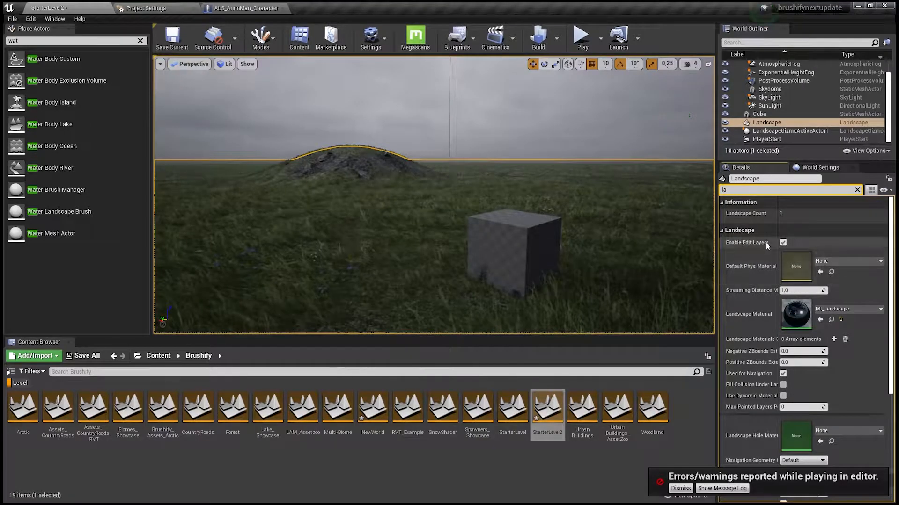
- Activate Landscape mode and create a new edit layer named splines
{"action": "left_click", "coordinate": [269, 40]}
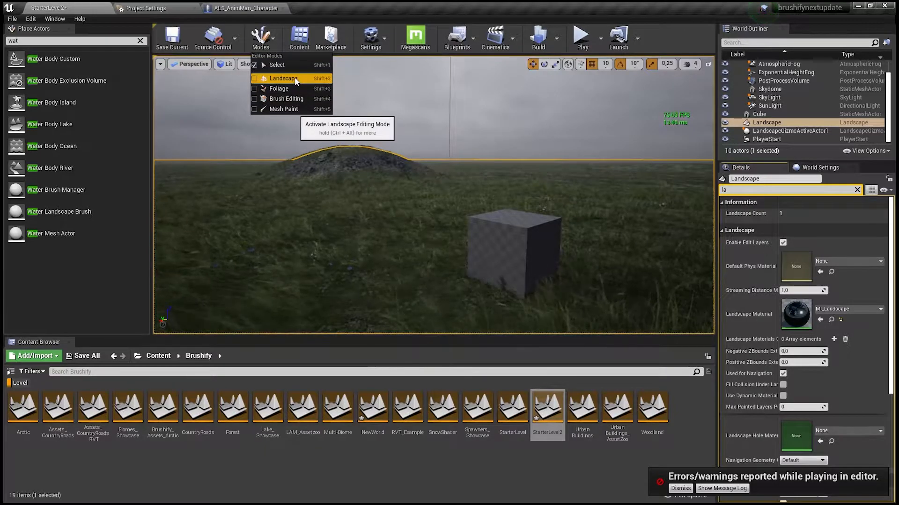
{"action": "left_click", "coordinate": [294, 80]}
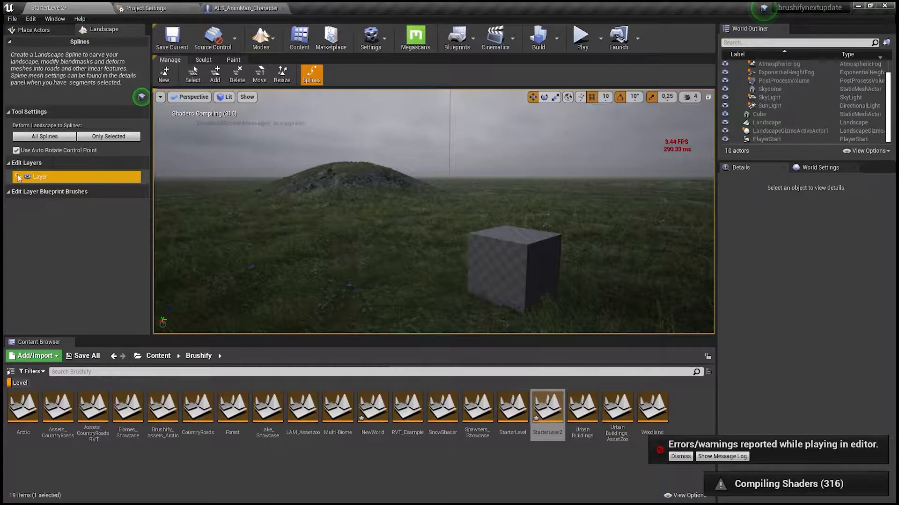
{"action": "right_click", "coordinate": [59, 178]}
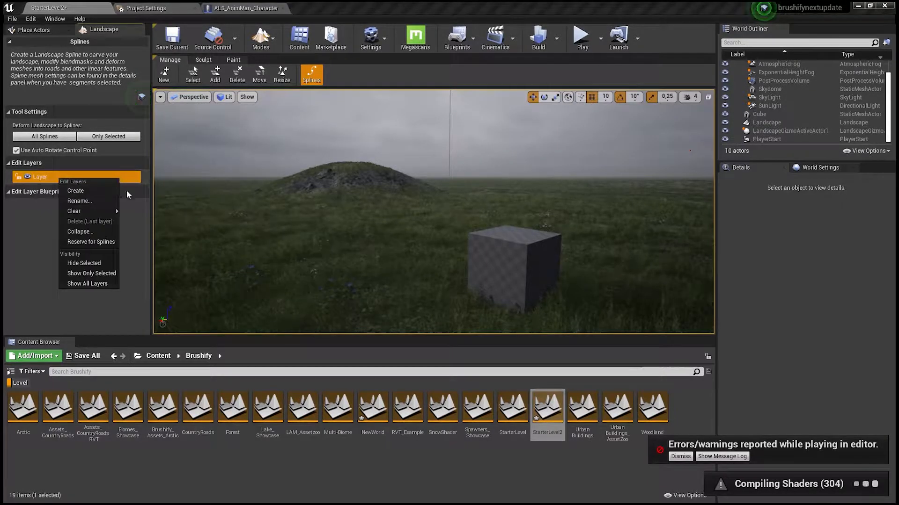
{"action": "left_click", "coordinate": [99, 195]}
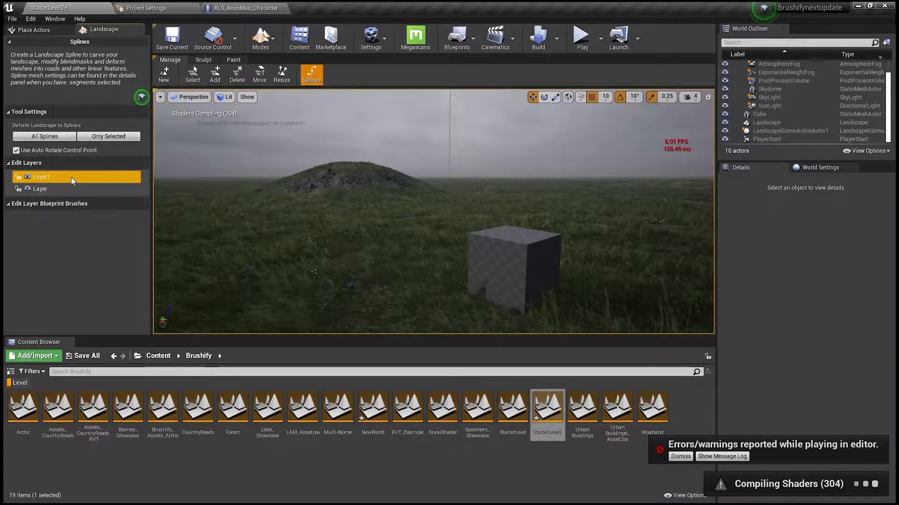
{"action": "double_click", "coordinate": [56, 179]}
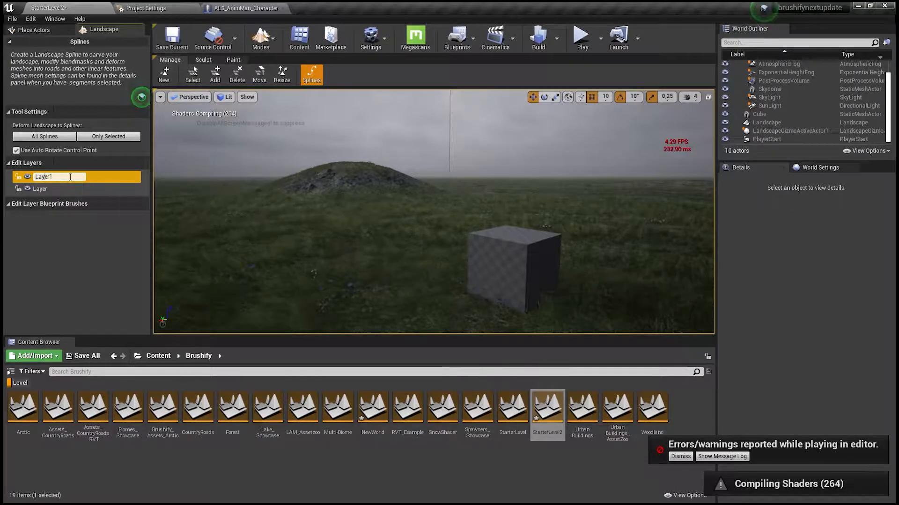
{"action": "type", "text": "splines"}
{"action": "key", "text": "Return"}
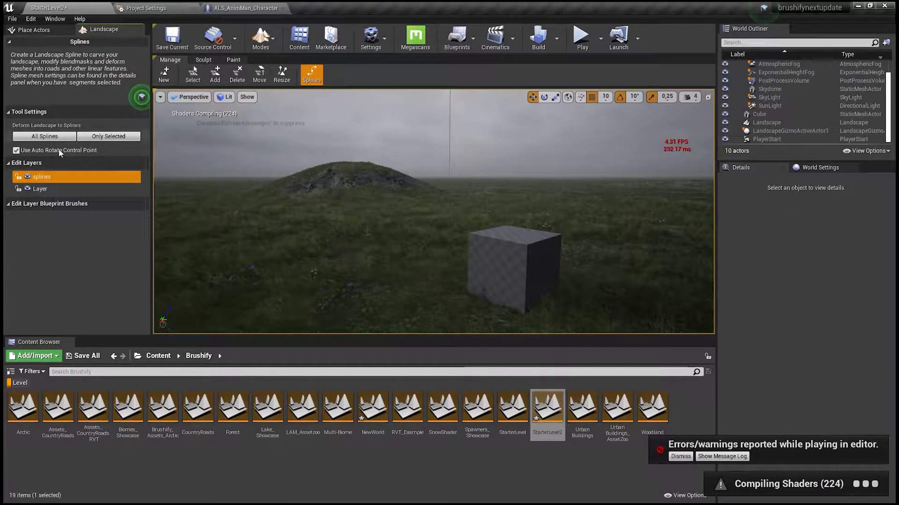
- Reserve the splines edit layer for landscape splines
{"action": "right_click", "coordinate": [39, 178]}
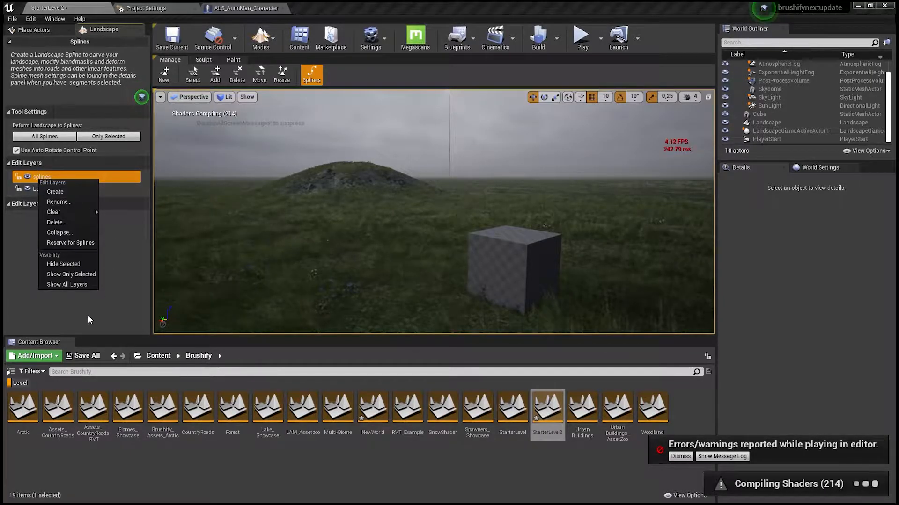
{"action": "left_click", "coordinate": [80, 243]}
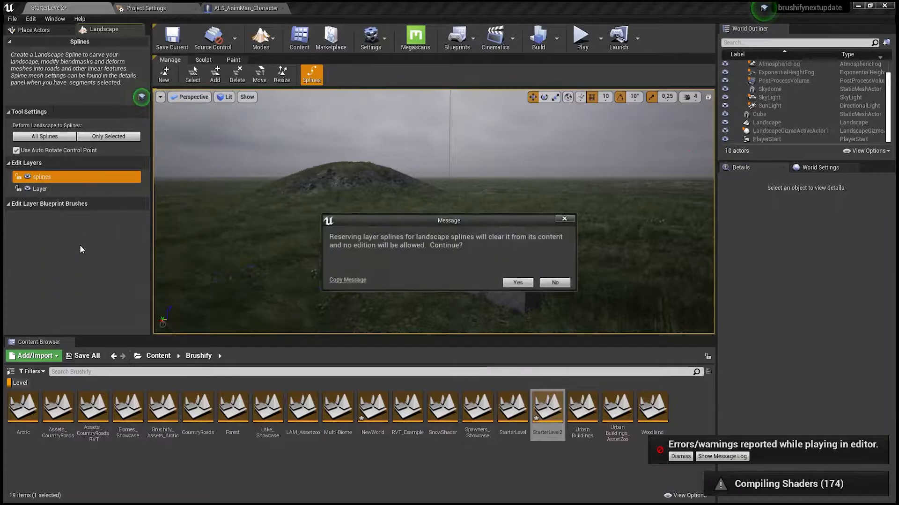
{"action": "left_click", "coordinate": [518, 283]}
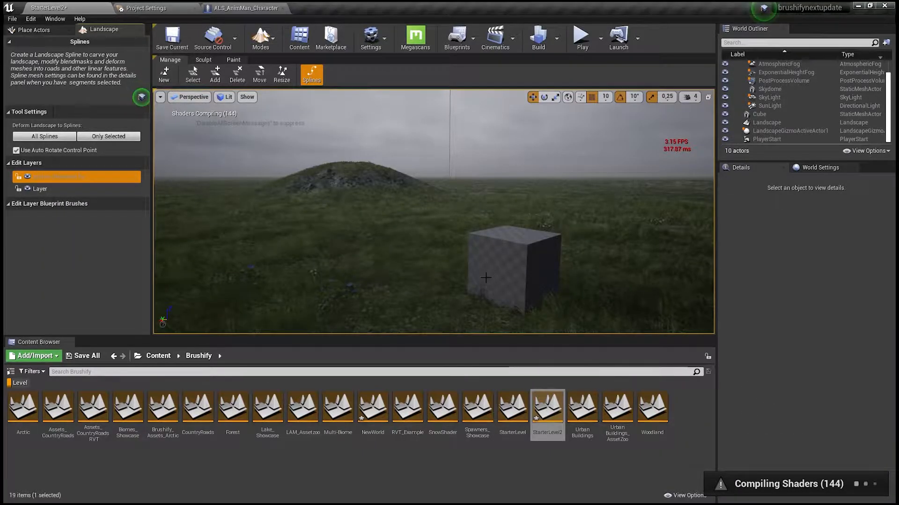
- Select RemoveProcedural as the target layer for painting on the landscape
{"action": "right_click", "coordinate": [462, 312]}
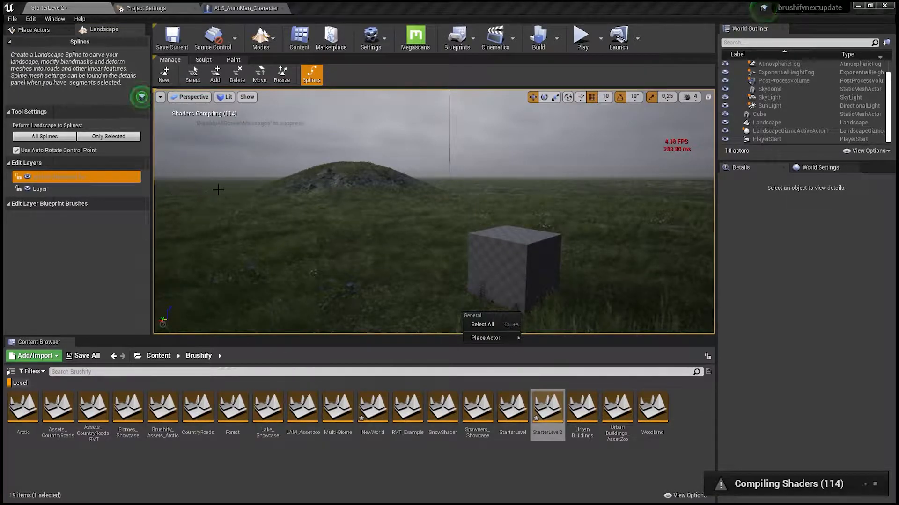
{"action": "left_click", "coordinate": [235, 62]}
{"action": "left_click", "coordinate": [235, 61]}
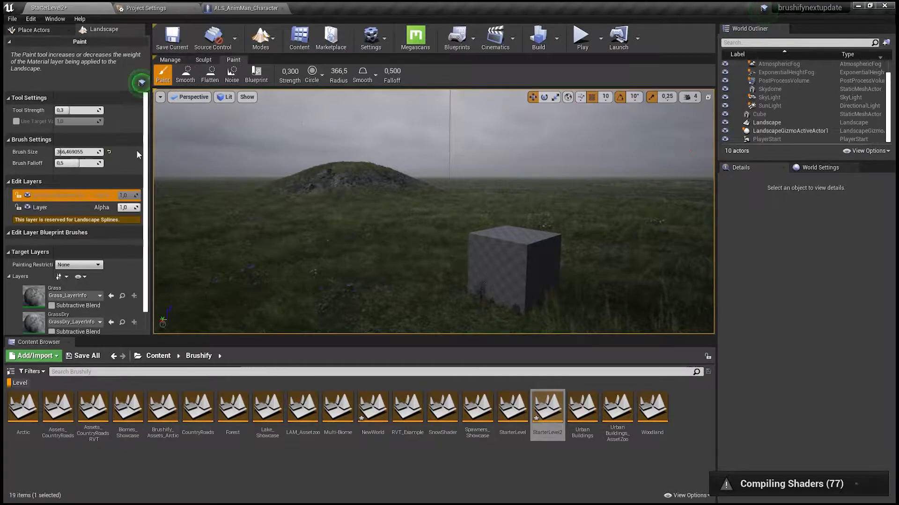
{"action": "left_click_drag", "start_coordinate": [145, 262], "coordinate": [139, 431]}
{"action": "left_click", "coordinate": [66, 313]}
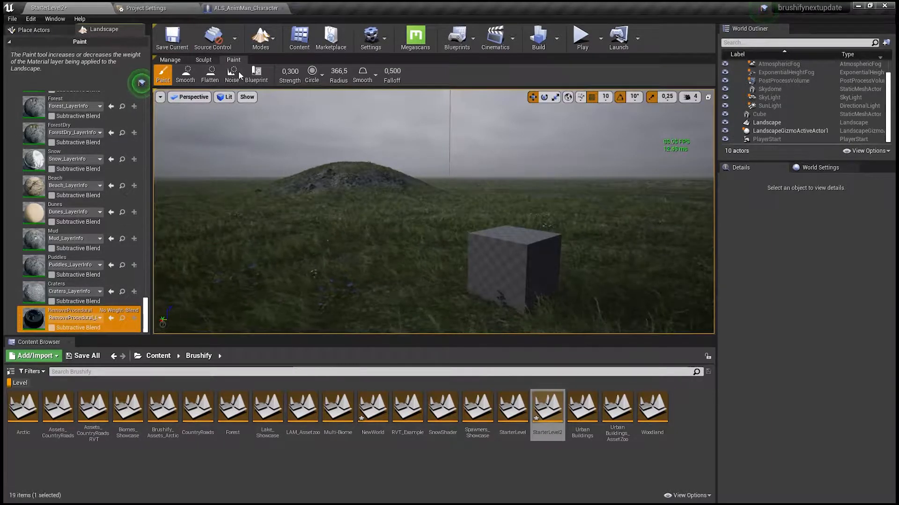
- Make the base edit layer named Layer active and choose Mud as the target layer for painting
{"action": "left_click", "coordinate": [171, 60]}
{"action": "left_click", "coordinate": [38, 188]}
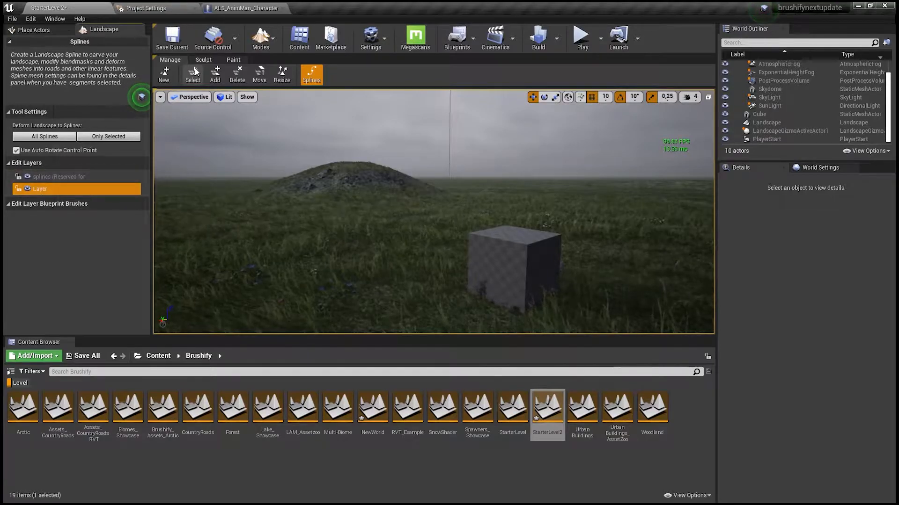
{"action": "left_click", "coordinate": [233, 60]}
{"action": "scroll", "coordinate": [68, 290], "scroll_direction": "down", "scroll_amount": 1}
{"action": "left_click", "coordinate": [66, 313]}
- Paint mud over the grass between the mound and the cube and undo the strokes
{"action": "mouse_move", "coordinate": [327, 246]}
{"action": "left_mouse_down"}
{"action": "mouse_move", "coordinate": [527, 238]}
{"action": "mouse_move", "coordinate": [398, 172]}
{"action": "left_mouse_up"}
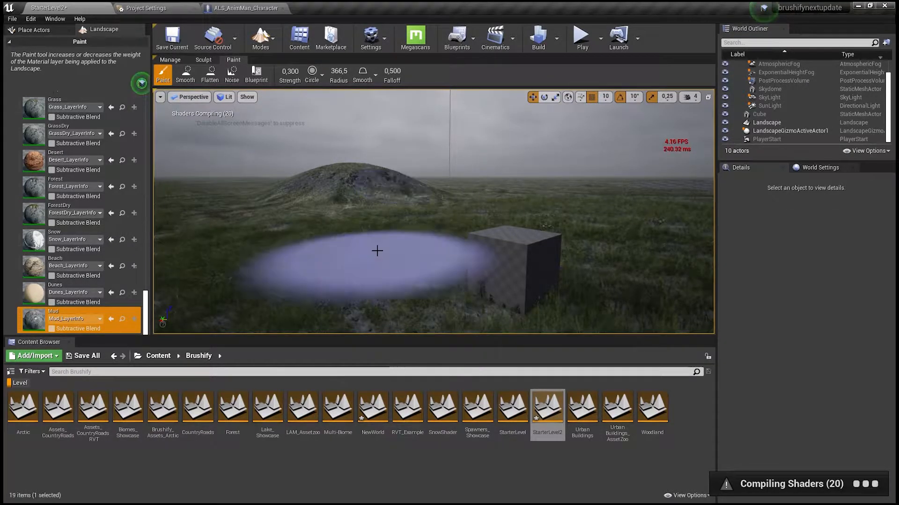
{"action": "mouse_move", "coordinate": [378, 251]}
{"action": "right_mouse_down"}
{"action": "mouse_move", "coordinate": [368, 230]}
{"action": "mouse_move", "coordinate": [364, 267]}
{"action": "right_mouse_up"}
{"action": "mouse_move", "coordinate": [377, 251]}
{"action": "left_mouse_down"}
{"action": "mouse_move", "coordinate": [376, 224]}
{"action": "mouse_move", "coordinate": [520, 204]}
{"action": "mouse_move", "coordinate": [364, 233]}
{"action": "left_mouse_up"}
{"action": "mouse_move", "coordinate": [419, 224]}
{"action": "left_mouse_down"}
{"action": "mouse_move", "coordinate": [445, 216]}
{"action": "mouse_move", "coordinate": [361, 233]}
{"action": "left_mouse_up"}
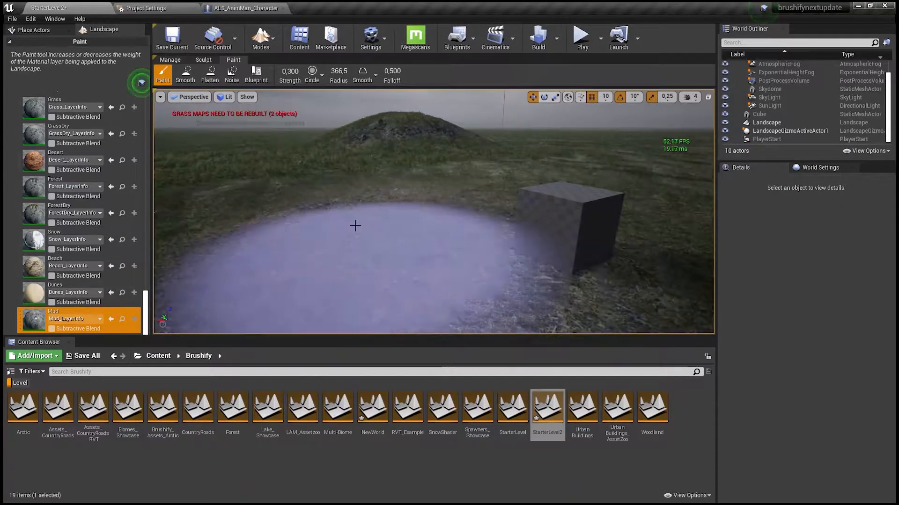
{"action": "left_click_drag", "start_coordinate": [417, 263], "coordinate": [435, 255]}
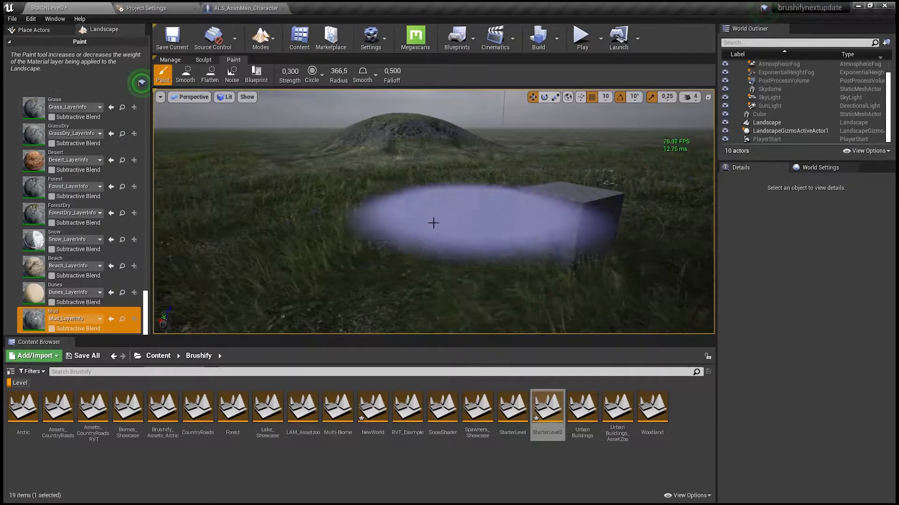
{"action": "right_click_drag", "start_coordinate": [522, 170], "coordinate": [545, 177]}
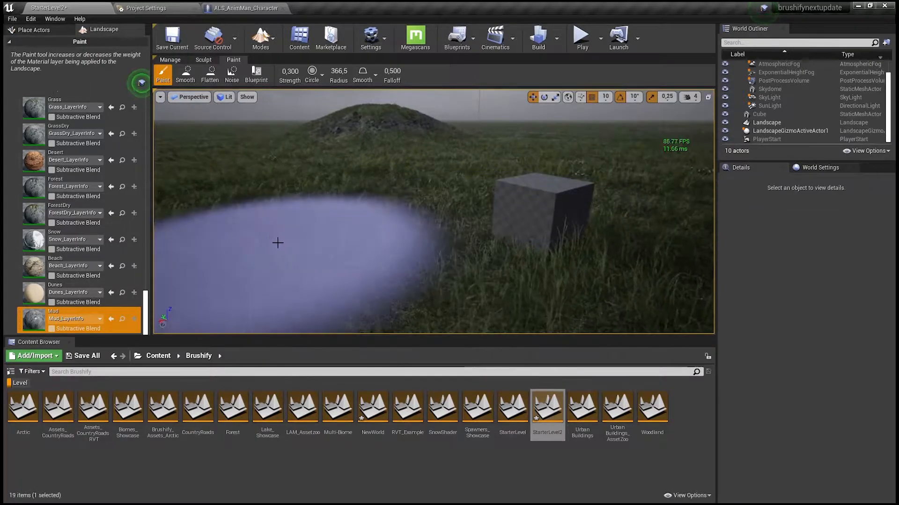
- Make the splines edit layer active and create a curved landscape spline with four control points running past the cube
{"action": "left_click", "coordinate": [178, 62]}
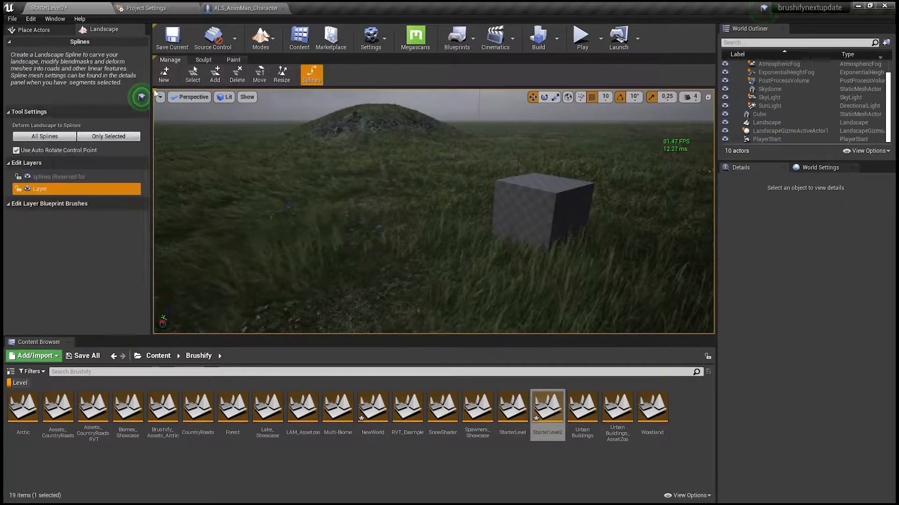
{"action": "left_click", "coordinate": [32, 177]}
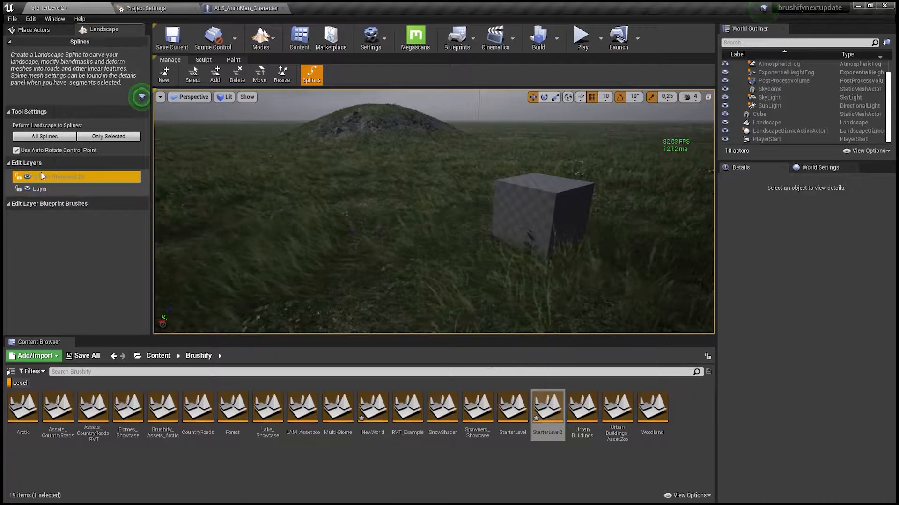
{"action": "right_click_drag", "start_coordinate": [402, 187], "coordinate": [414, 258]}
{"action": "left_click", "coordinate": [302, 241], "text": "ctrl"}
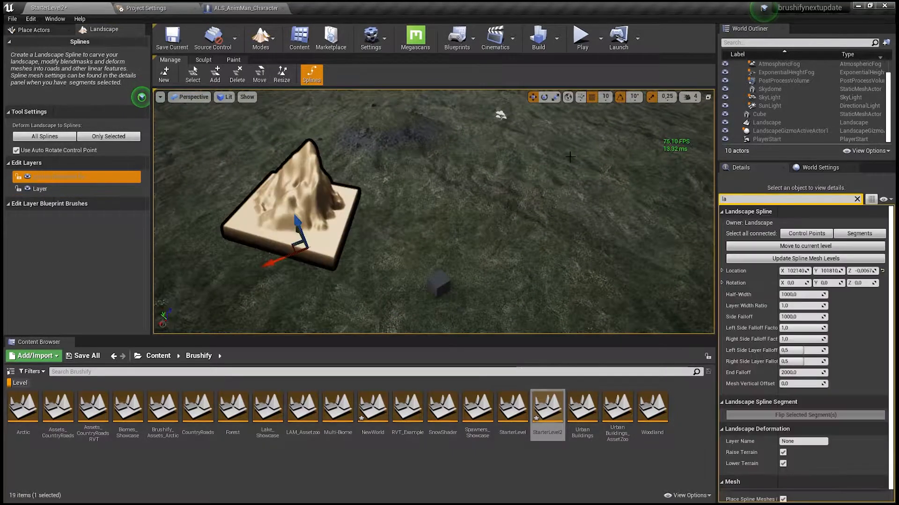
{"action": "left_click", "coordinate": [523, 199], "text": "ctrl"}
{"action": "right_click_drag", "start_coordinate": [494, 177], "coordinate": [537, 158]}
{"action": "left_click", "coordinate": [483, 160], "text": "ctrl"}
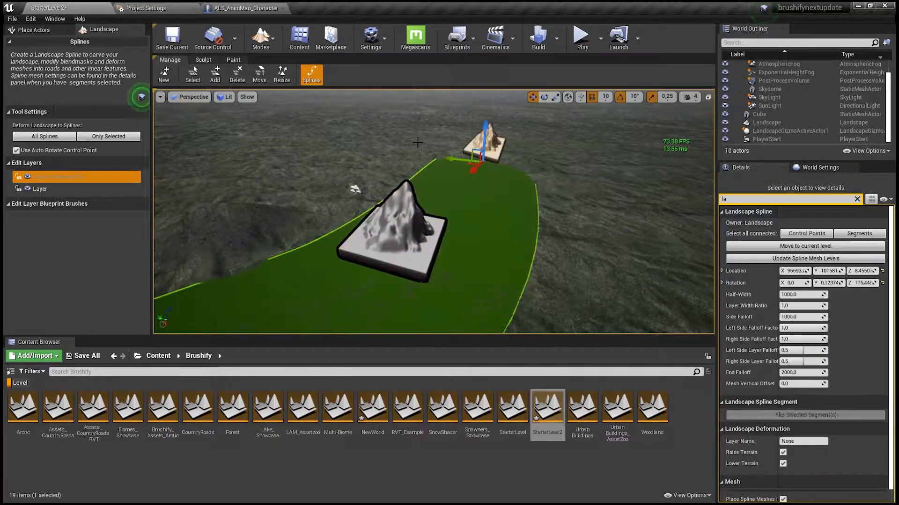
{"action": "left_click", "coordinate": [387, 125], "text": "ctrl"}
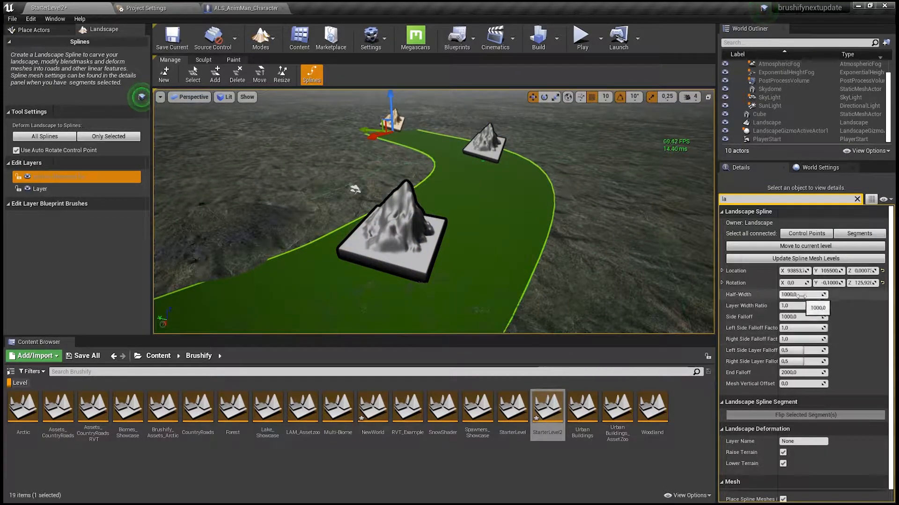
- Select all connected control points of the spline and set their Half-Width to 500
{"action": "left_click_drag", "start_coordinate": [815, 295], "coordinate": [803, 295]}
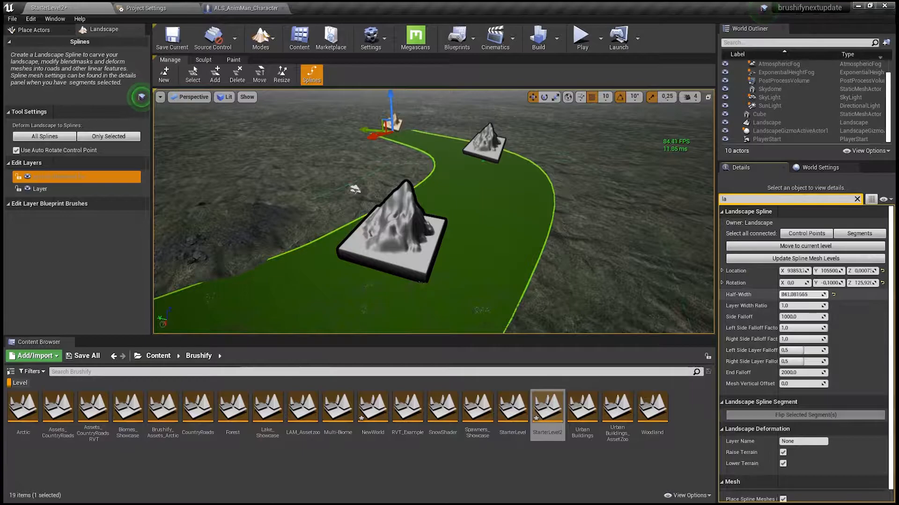
{"action": "left_click", "coordinate": [806, 233]}
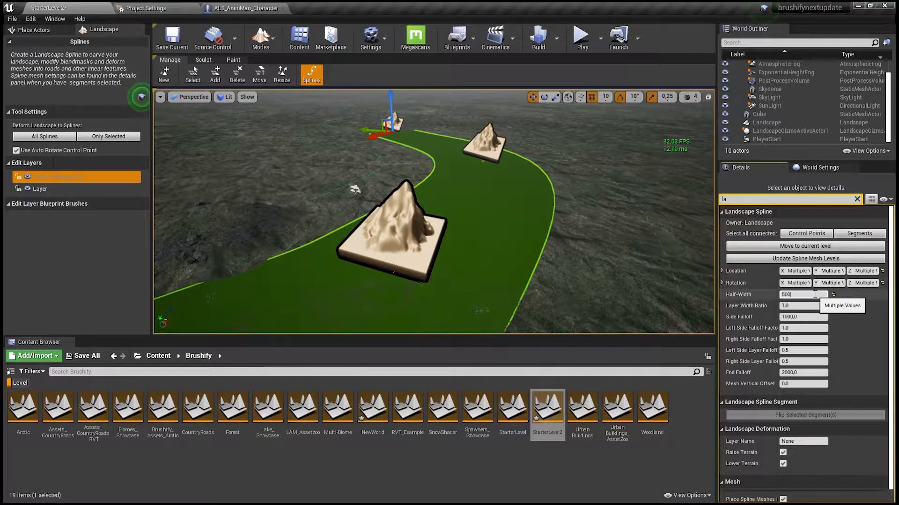
{"action": "left_click", "coordinate": [814, 294]}
{"action": "type", "text": "500"}
{"action": "key", "text": "Return"}
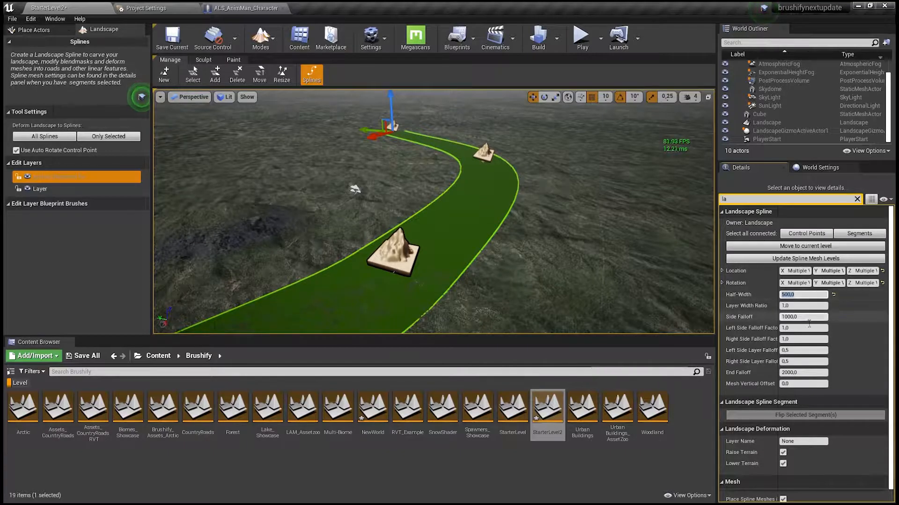
- Raise the second control point to about Z 110 and move the spline's first control point to about X 103750, Y 102970, Z 70
{"action": "left_click", "coordinate": [405, 249]}
{"action": "left_click_drag", "start_coordinate": [390, 242], "coordinate": [391, 228]}
{"action": "mouse_move", "coordinate": [392, 229]}
{"action": "right_mouse_down"}
{"action": "mouse_move", "coordinate": [394, 271]}
{"action": "mouse_move", "coordinate": [403, 248]}
{"action": "mouse_move", "coordinate": [388, 250]}
{"action": "right_mouse_up"}
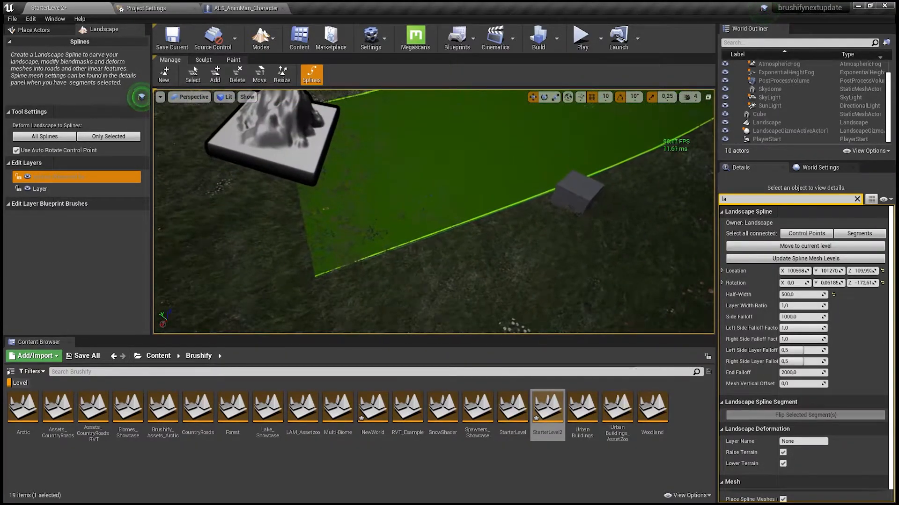
{"action": "key", "text": "f"}
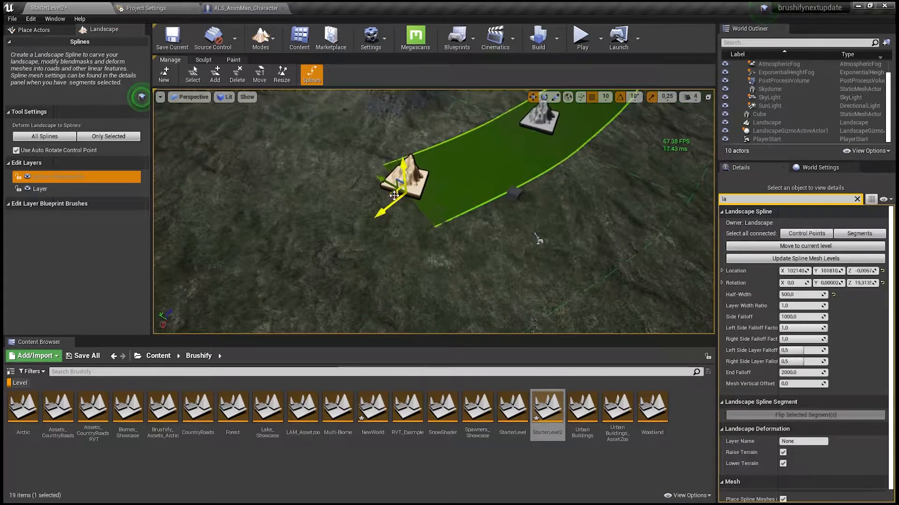
{"action": "left_click_drag", "start_coordinate": [391, 196], "coordinate": [168, 244]}
{"action": "right_click_drag", "start_coordinate": [550, 251], "coordinate": [620, 220]}
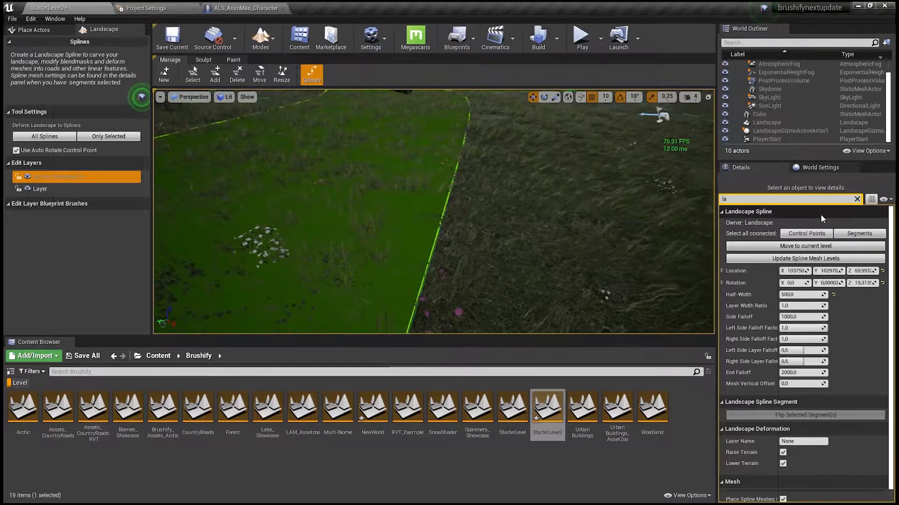
- Select all connected spline segments and set their Landscape Deformation Layer Name to RemoveProcedural
{"action": "scroll", "coordinate": [832, 411], "scroll_direction": "down", "scroll_amount": 1}
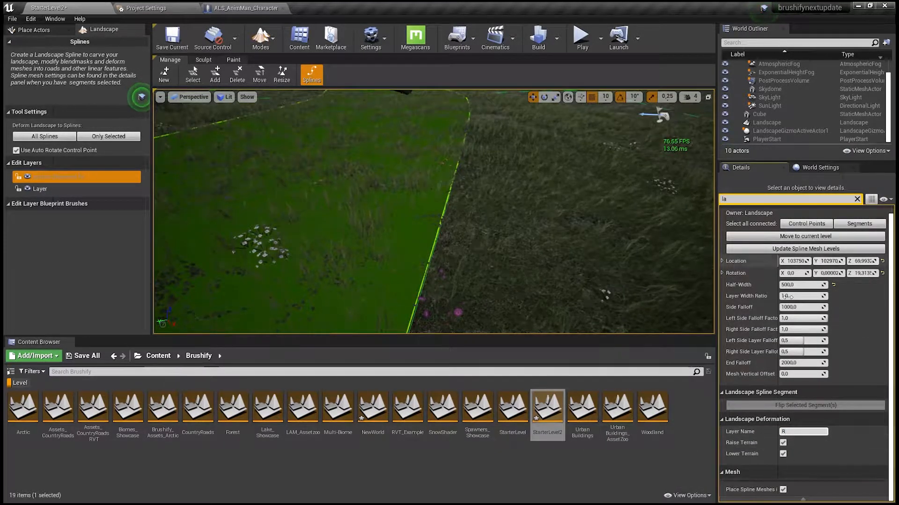
{"action": "left_click", "coordinate": [870, 224]}
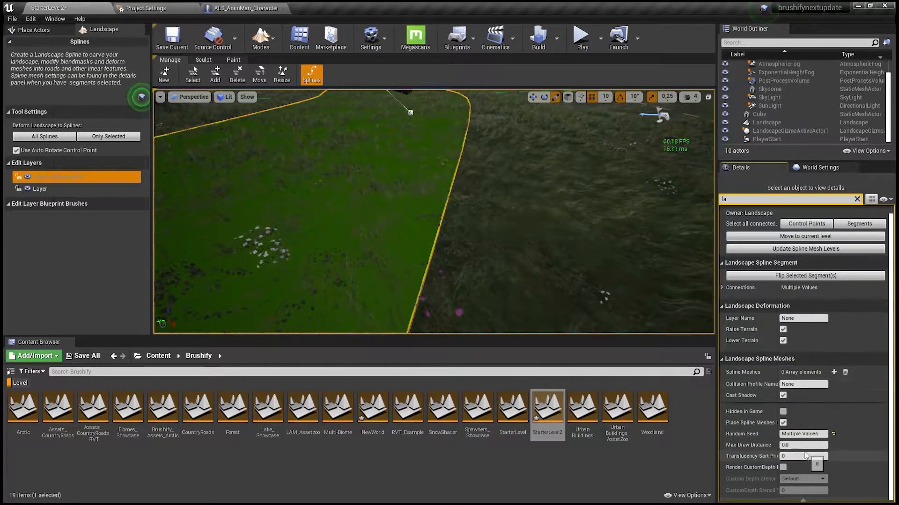
{"action": "scroll", "coordinate": [786, 366], "scroll_direction": "up", "scroll_amount": 1}
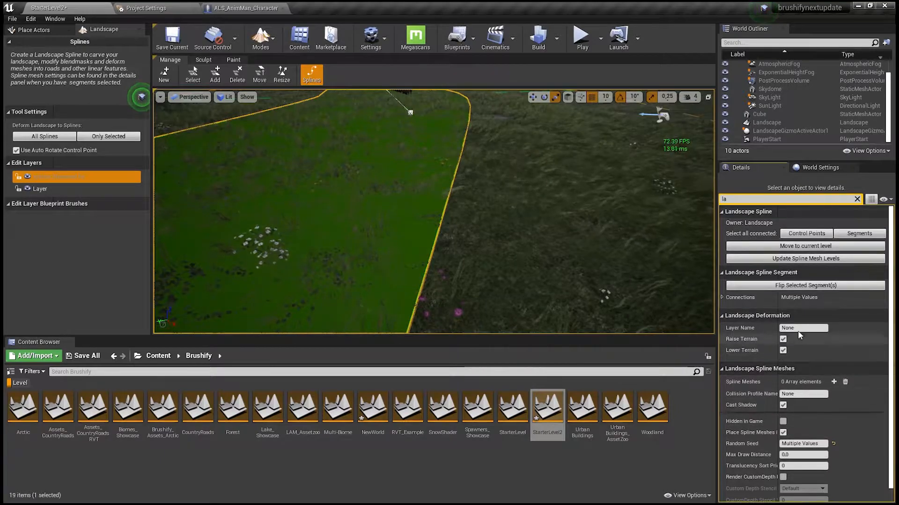
{"action": "left_click", "coordinate": [817, 330]}
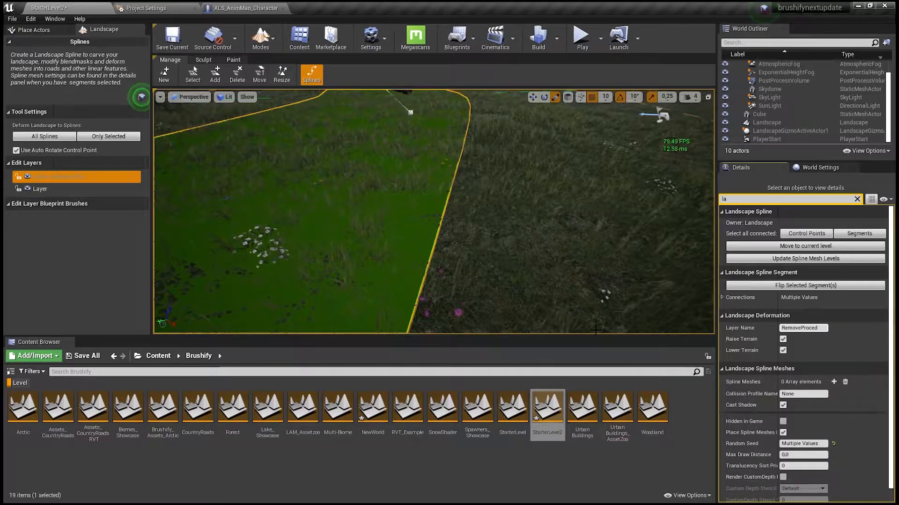
{"action": "type", "text": "ral"}
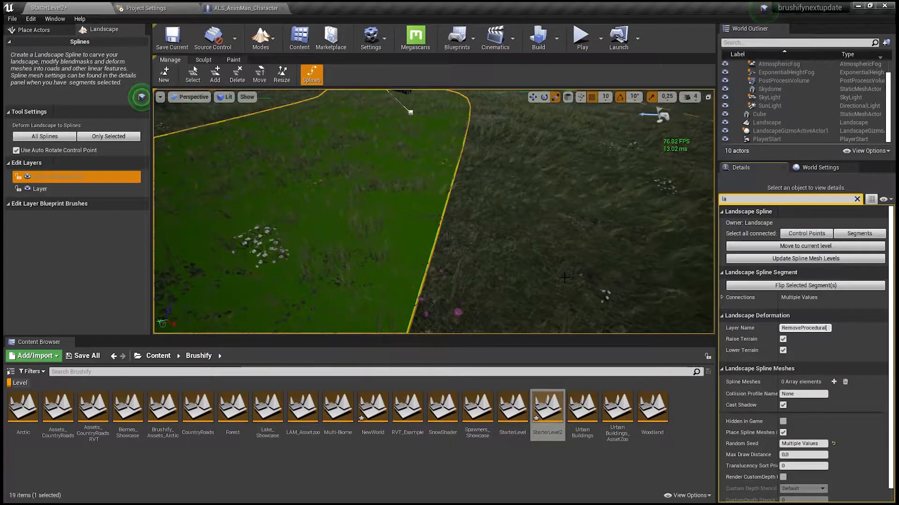
{"action": "key", "text": "Return"}
- Add a spline mesh entry to the selected segments and assign the S_RoadPlane_Mainroad_Line mesh to it
{"action": "right_click_drag", "start_coordinate": [434, 211], "coordinate": [434, 304]}
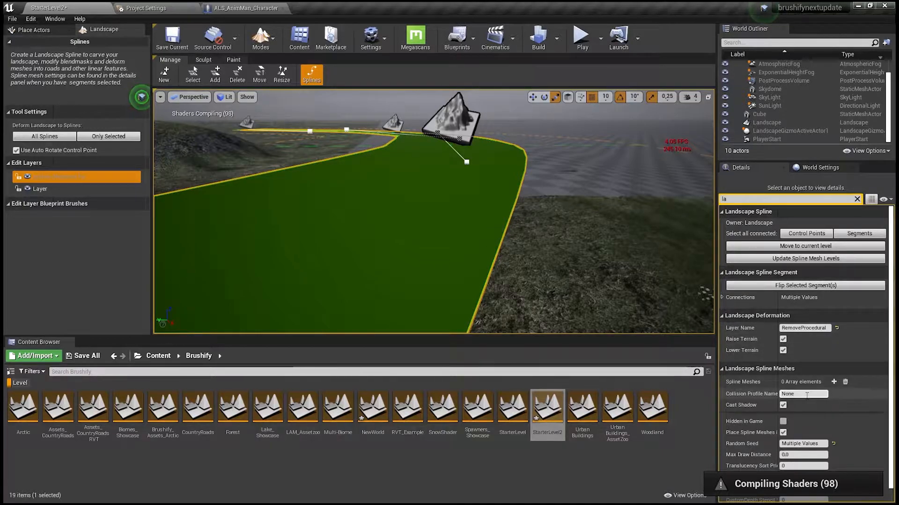
{"action": "scroll", "coordinate": [725, 369], "scroll_direction": "down", "scroll_amount": 1}
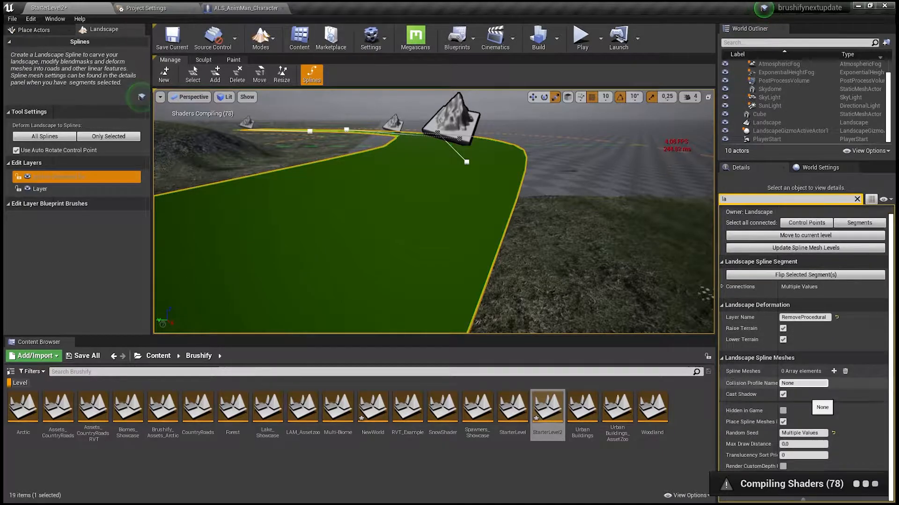
{"action": "left_click", "coordinate": [834, 372]}
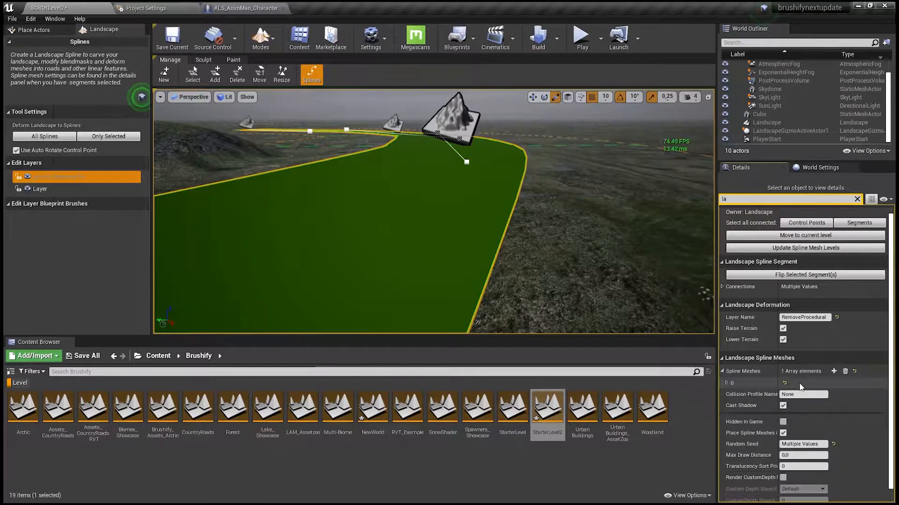
{"action": "left_click", "coordinate": [727, 382]}
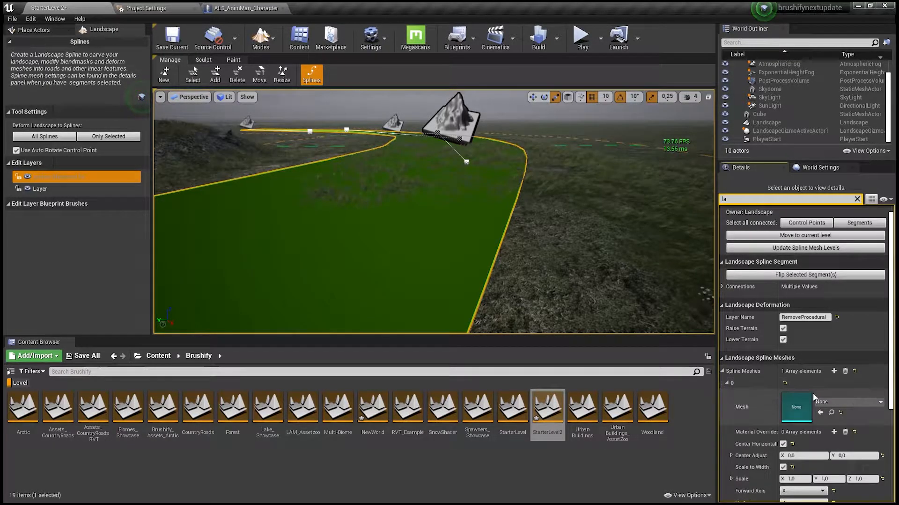
{"action": "left_click", "coordinate": [852, 402]}
{"action": "type", "text": "road"}
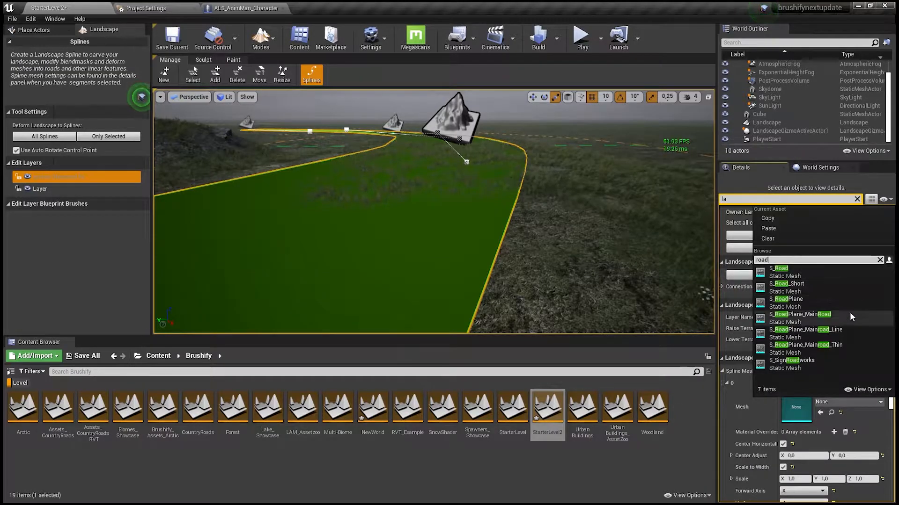
{"action": "left_click", "coordinate": [835, 330]}
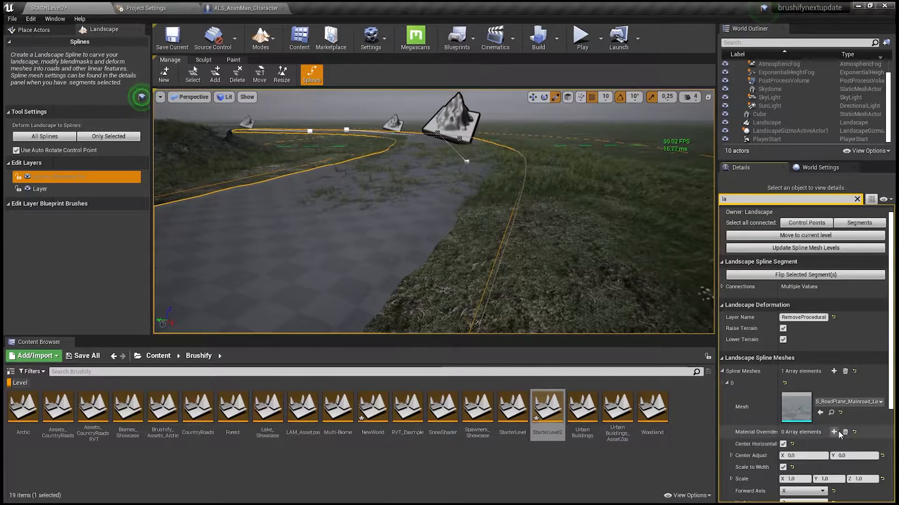
- Add a material override to the road spline mesh using MI_Asphalt_04_Inst
{"action": "left_click", "coordinate": [835, 432]}
{"action": "left_click", "coordinate": [835, 453]}
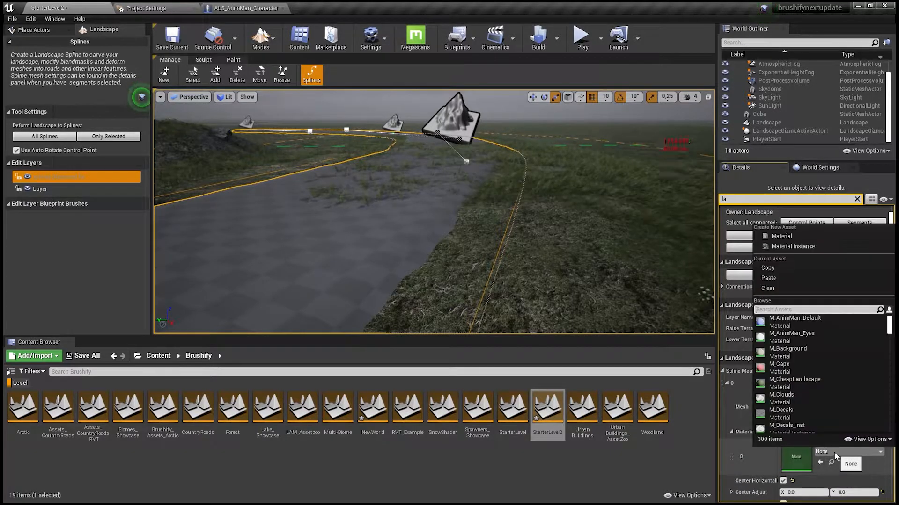
{"action": "type", "text": "asph"}
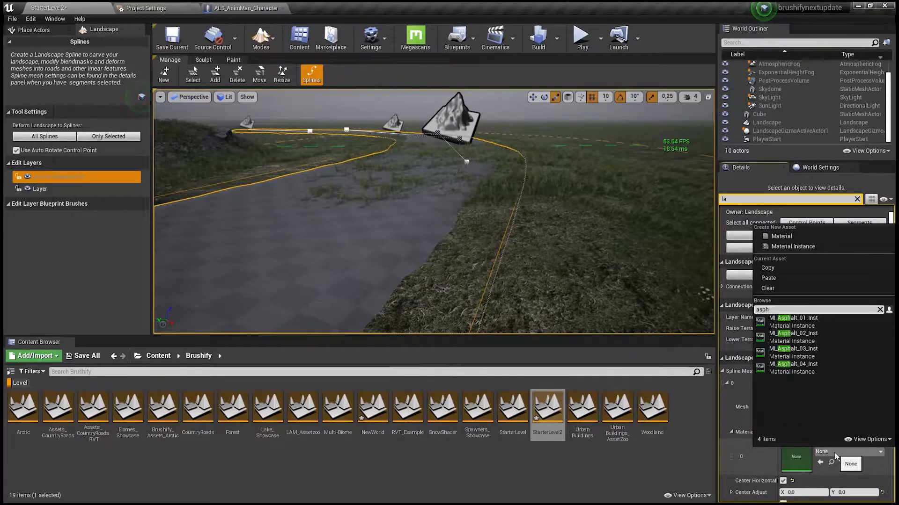
{"action": "left_click", "coordinate": [826, 366]}
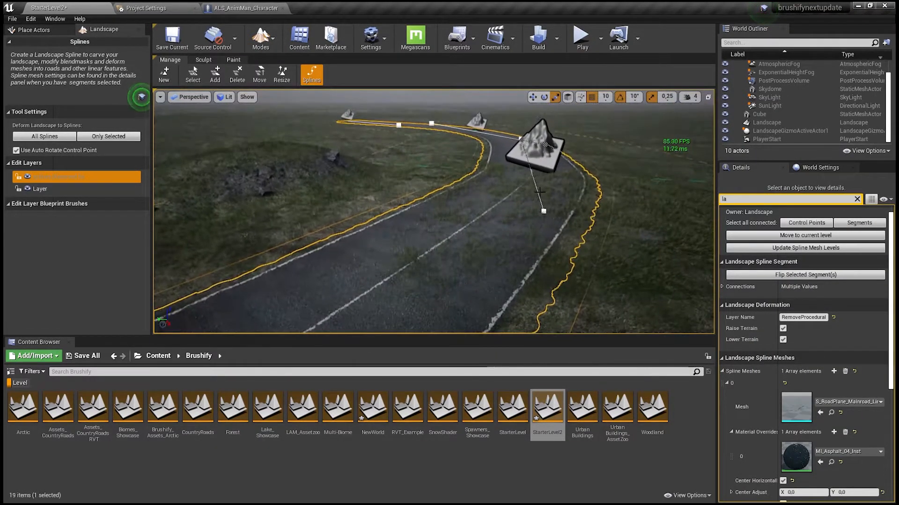
- Move the road's second control point sideways toward the outside of the bend, to about Y 101060
{"action": "left_click", "coordinate": [535, 150]}
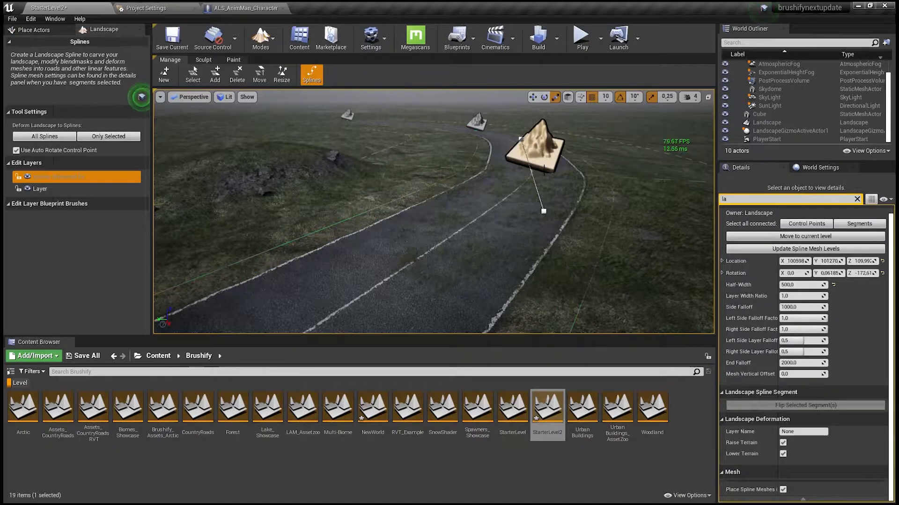
{"action": "key", "text": "w"}
{"action": "left_click_drag", "start_coordinate": [506, 173], "coordinate": [535, 173]}
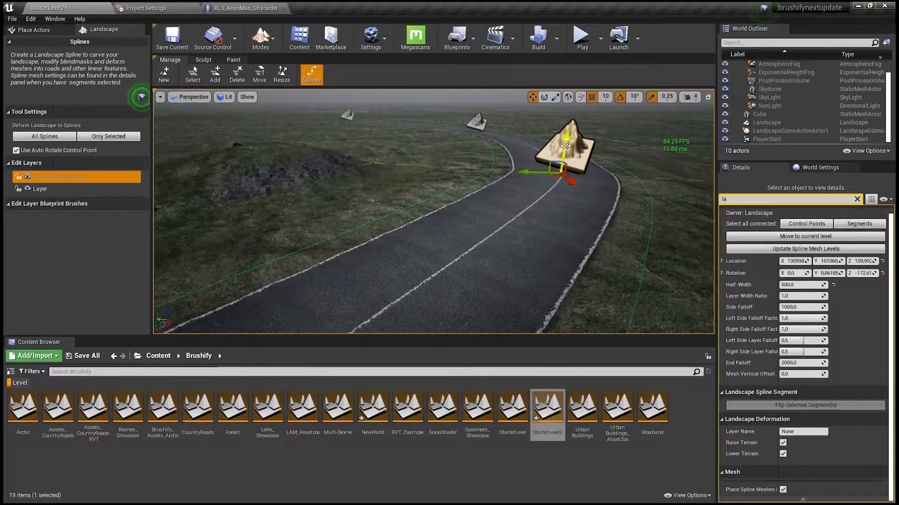
- Raise the road's second control point to about Z 150 and briefly run the level to preview the road
{"action": "left_click_drag", "start_coordinate": [565, 146], "coordinate": [566, 140]}
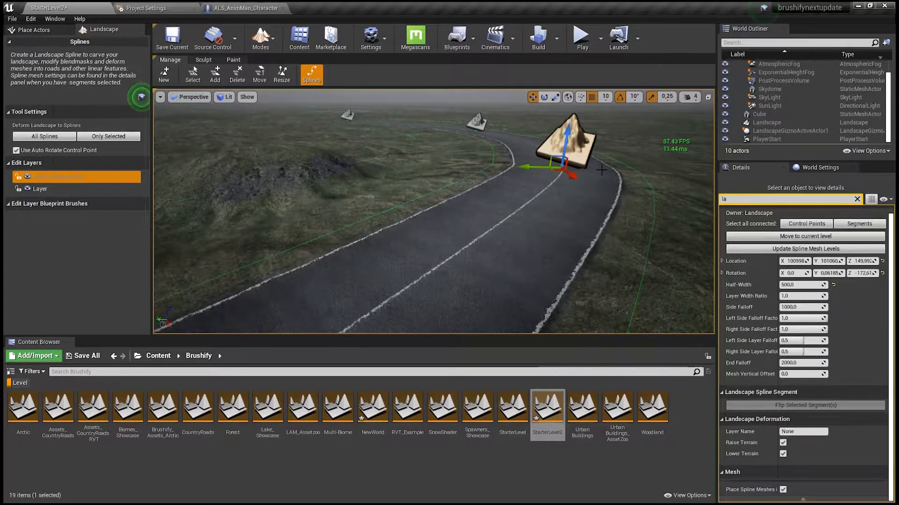
{"action": "mouse_move", "coordinate": [590, 203]}
{"action": "right_mouse_down"}
{"action": "mouse_move", "coordinate": [655, 230]}
{"action": "mouse_move", "coordinate": [669, 215]}
{"action": "mouse_move", "coordinate": [604, 202]}
{"action": "mouse_move", "coordinate": [585, 186]}
{"action": "right_mouse_up"}
{"action": "key", "text": "alt+p"}
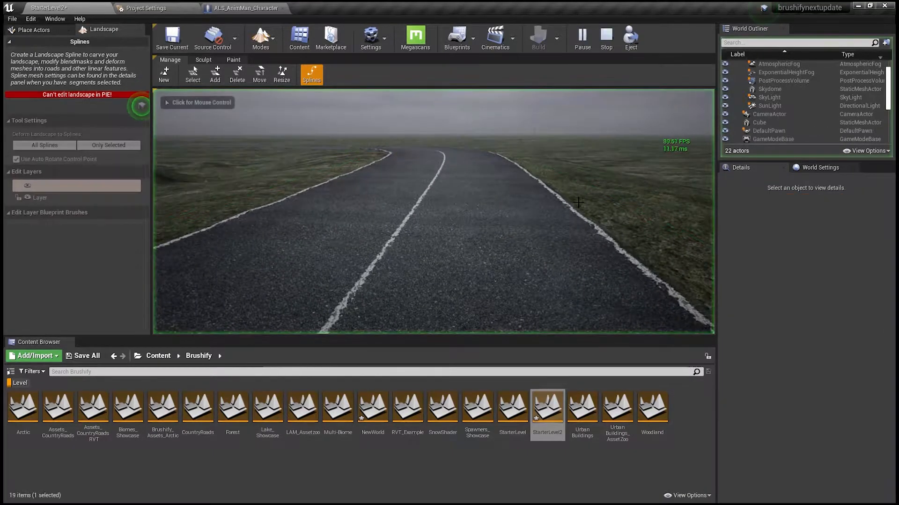
{"action": "key", "text": "Escape"}
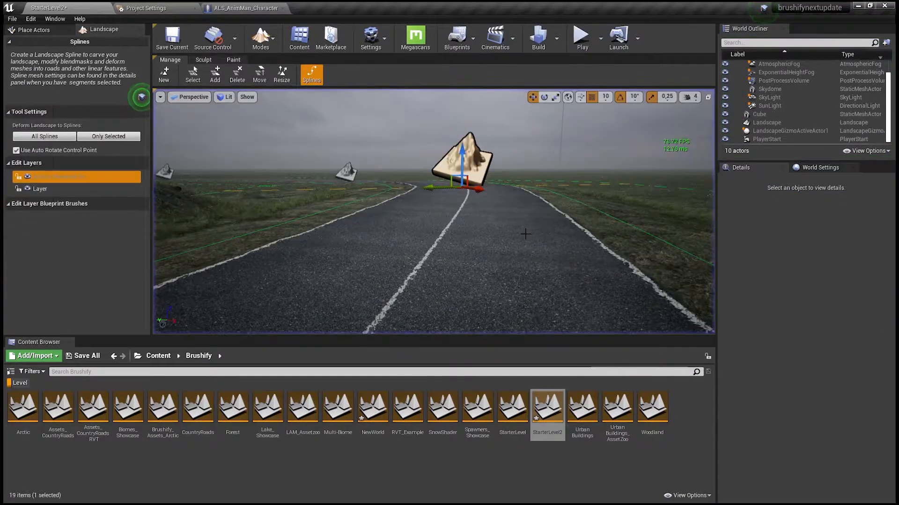
- Set the level's GameMode Override to ALS_GameMode_SP in World Settings
{"action": "left_click", "coordinate": [828, 168]}
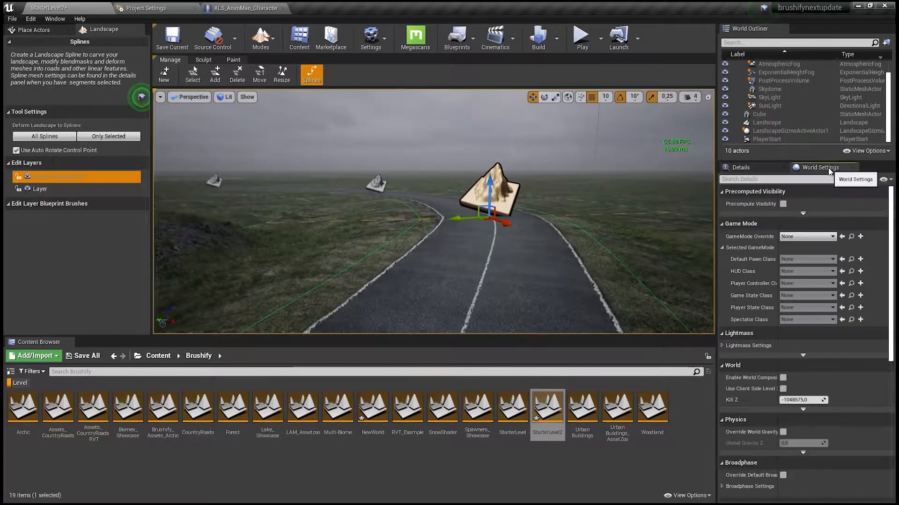
{"action": "left_click", "coordinate": [807, 237]}
{"action": "left_click", "coordinate": [811, 266]}
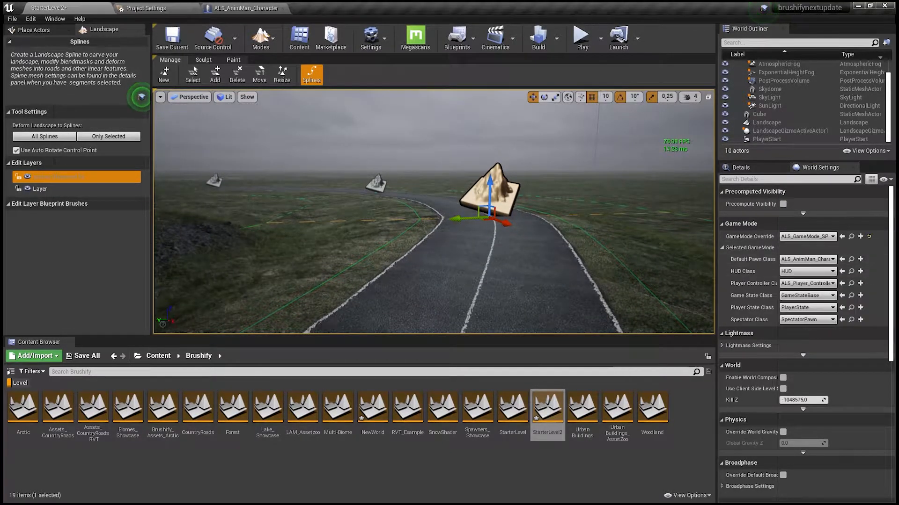
- Play the level full screen and run the character along the road and its grass verges, then end the session
{"action": "key", "text": "alt+p"}
{"action": "left_click", "coordinate": [611, 244]}
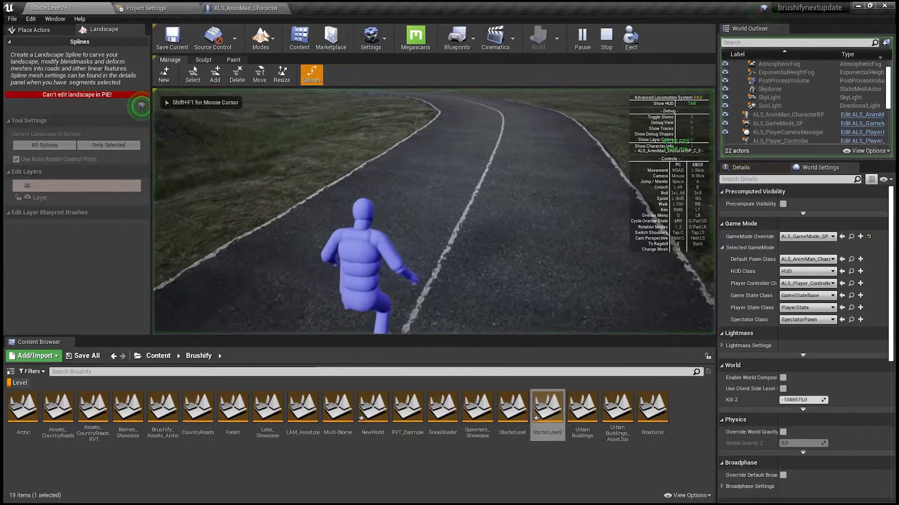
{"action": "key", "text": "F11"}
{"action": "key", "text": "w"}
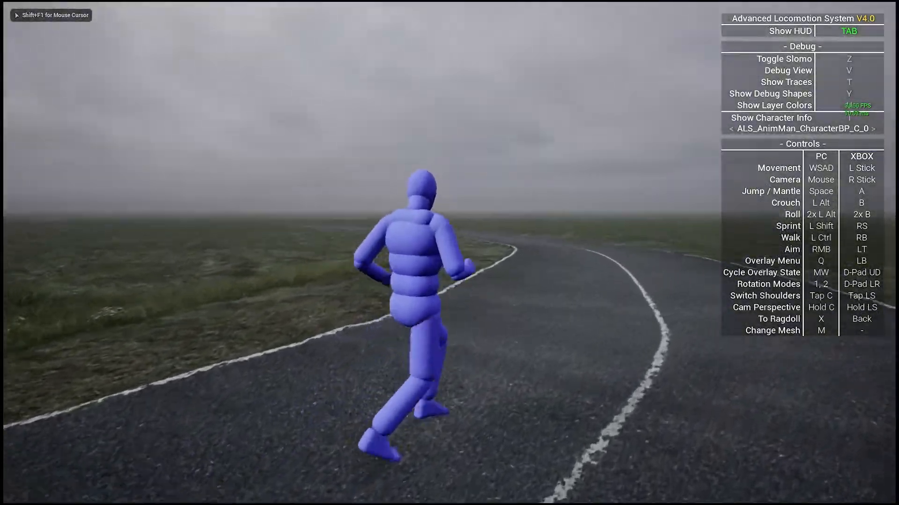
{"action": "key", "text": "d"}
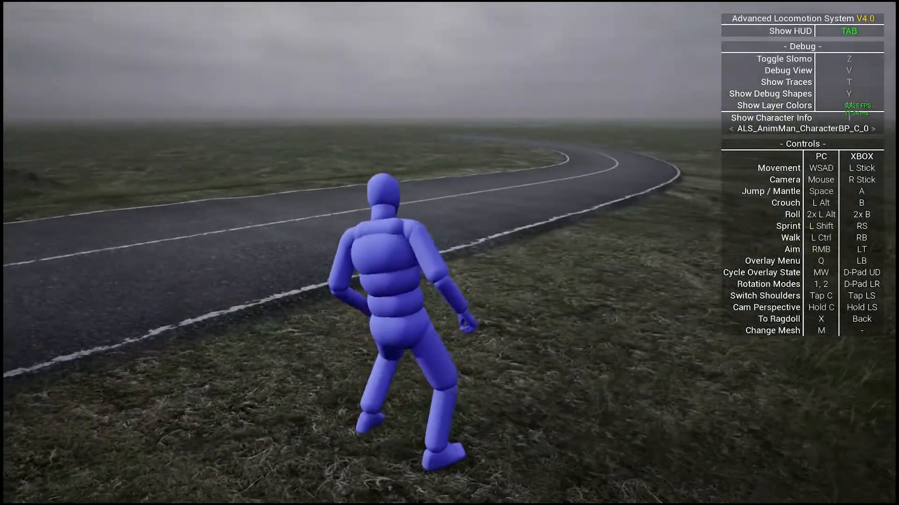
{"action": "key", "text": "w"}
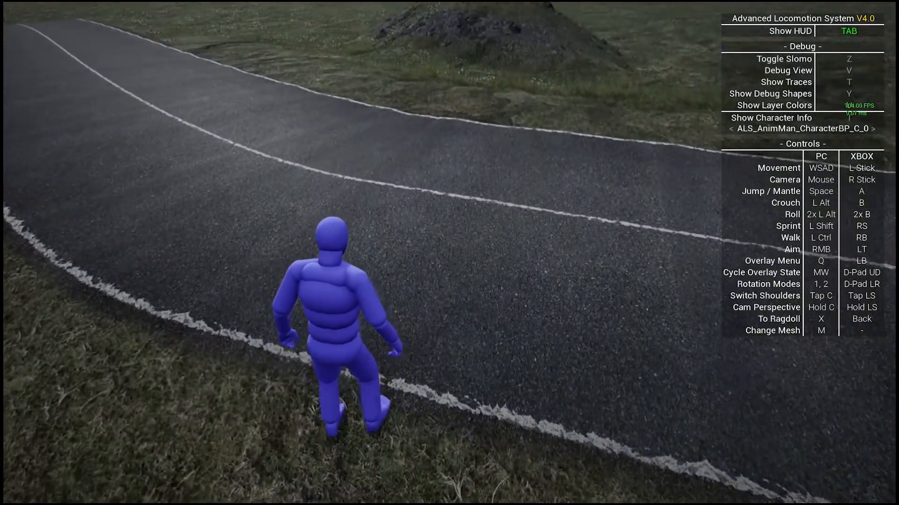
{"action": "key", "text": "w"}
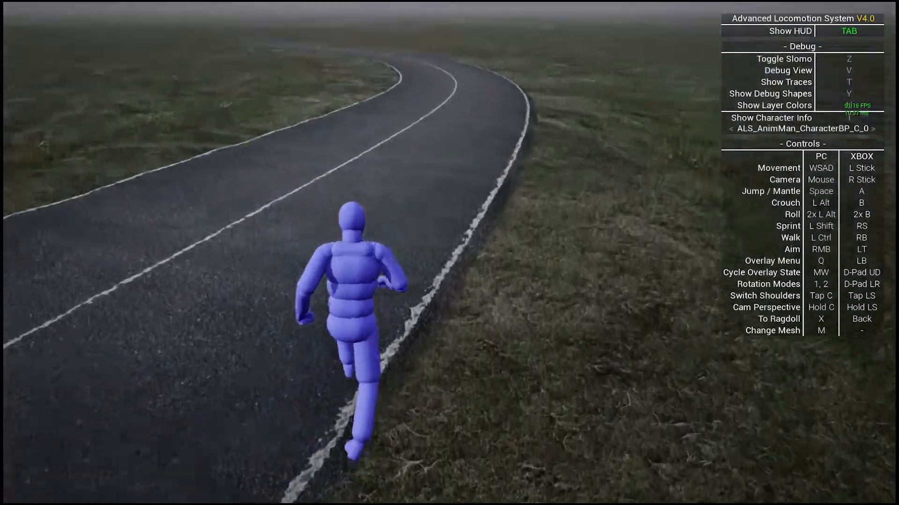
{"action": "key", "text": "w"}
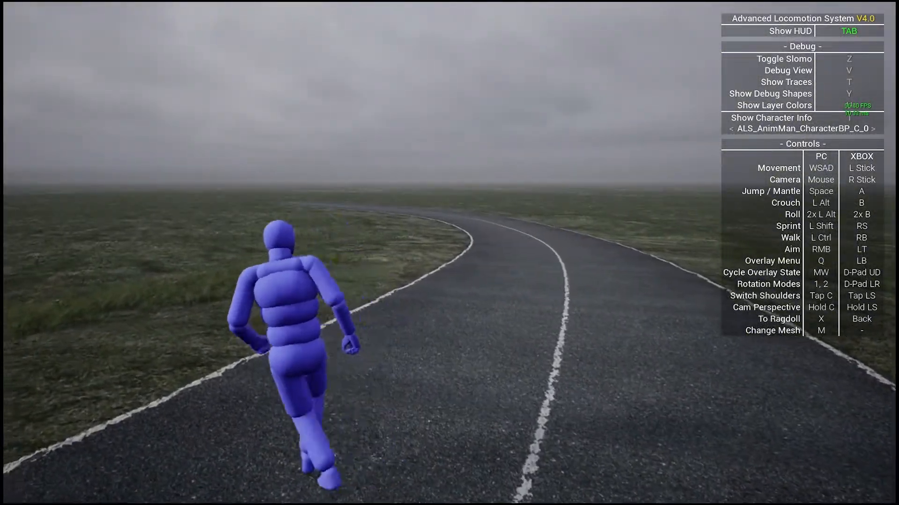
{"action": "key", "text": "w"}
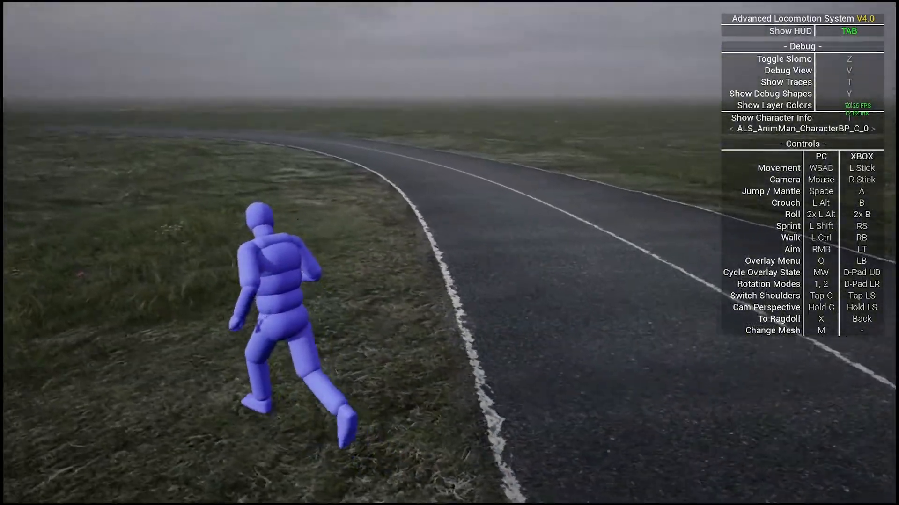
{"action": "key", "text": "w"}
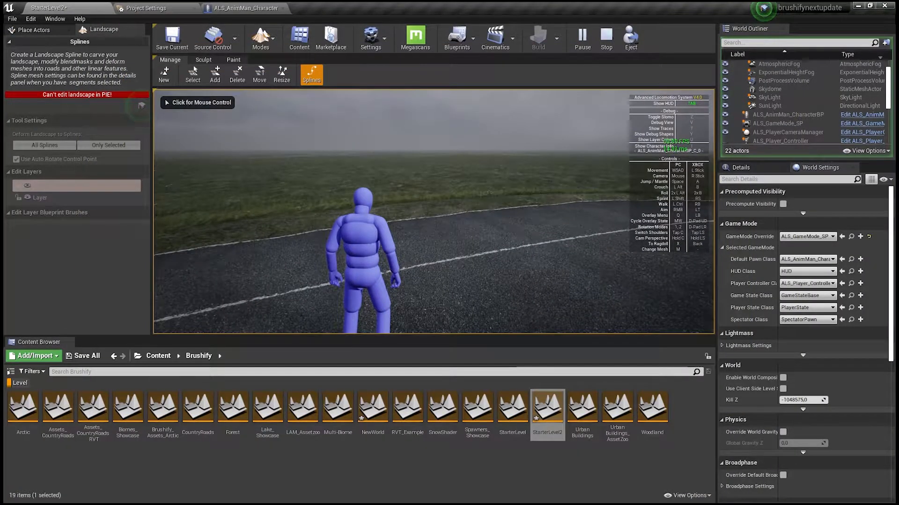
{"action": "key", "text": "Escape"}
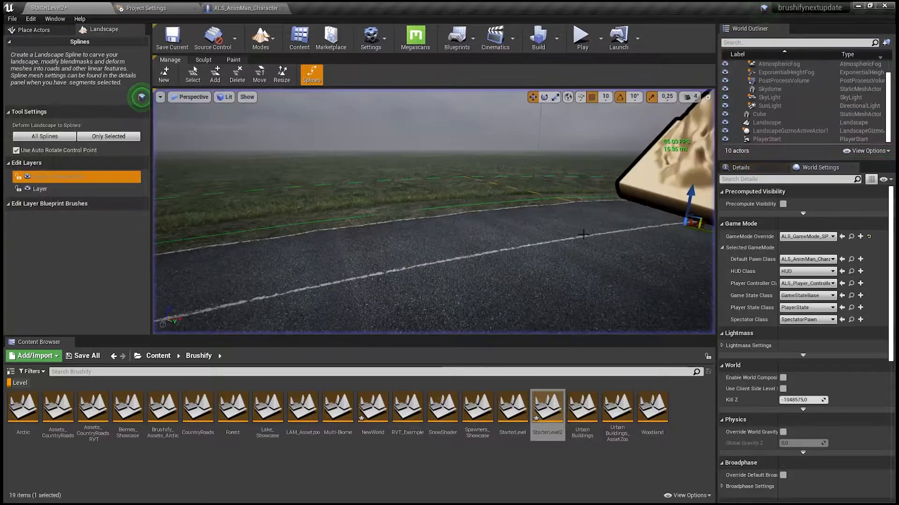
- Select all connected road control points and set their Left Side and Right Side Layer Falloff to 0
{"action": "right_click_drag", "start_coordinate": [507, 128], "coordinate": [510, 228]}
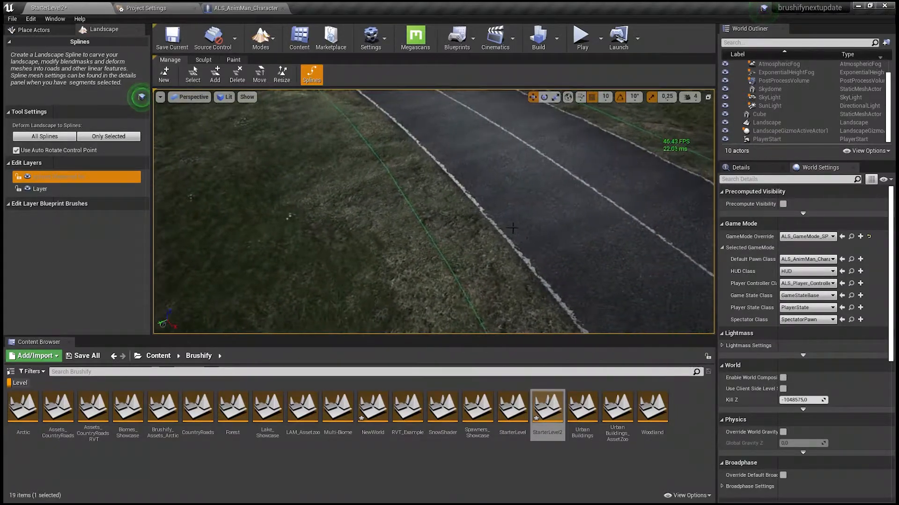
{"action": "right_click_drag", "start_coordinate": [359, 244], "coordinate": [377, 258]}
{"action": "right_click_drag", "start_coordinate": [528, 215], "coordinate": [562, 220]}
{"action": "left_click", "coordinate": [537, 203]}
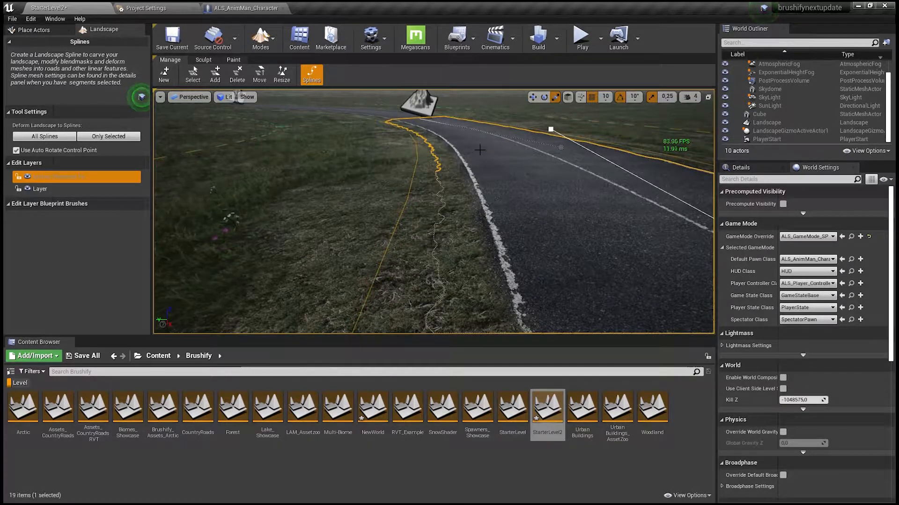
{"action": "left_click", "coordinate": [419, 104]}
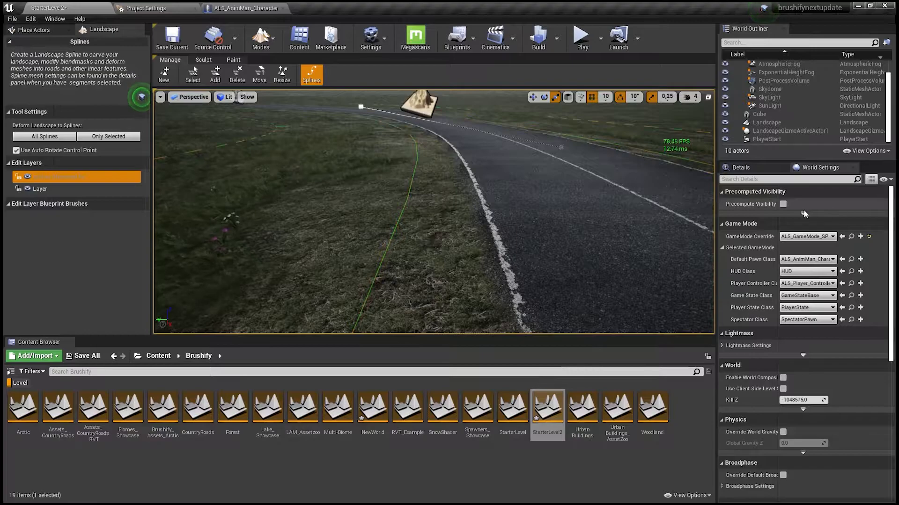
{"action": "left_click", "coordinate": [741, 167]}
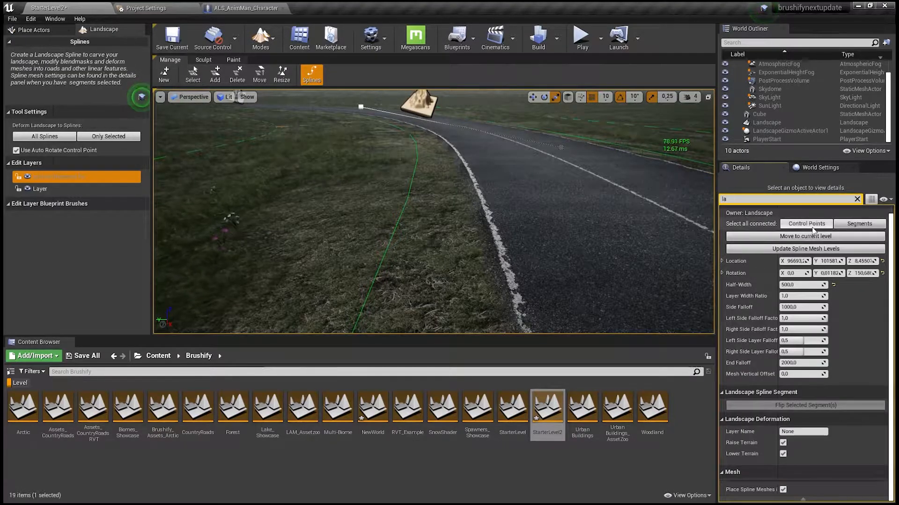
{"action": "left_click", "coordinate": [812, 227]}
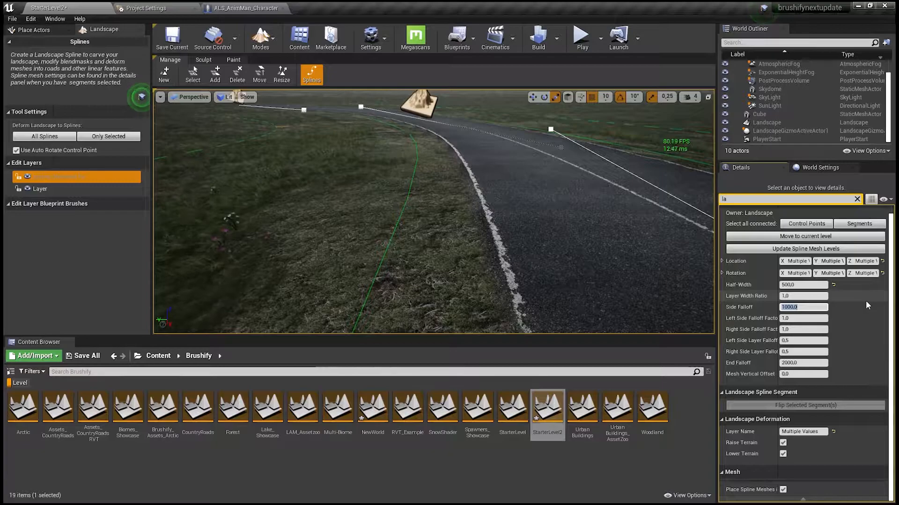
{"action": "left_click", "coordinate": [809, 342]}
{"action": "left_click_drag", "start_coordinate": [799, 342], "coordinate": [679, 346]}
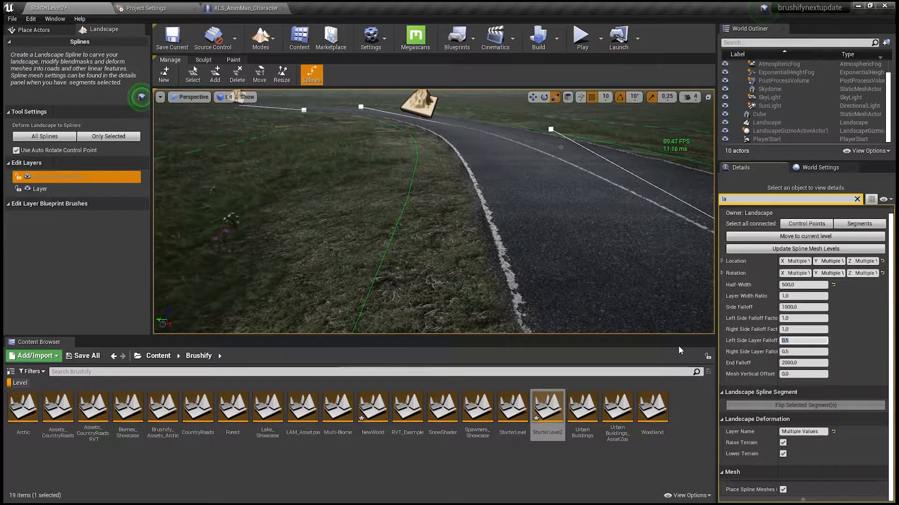
{"action": "type", "text": "0"}
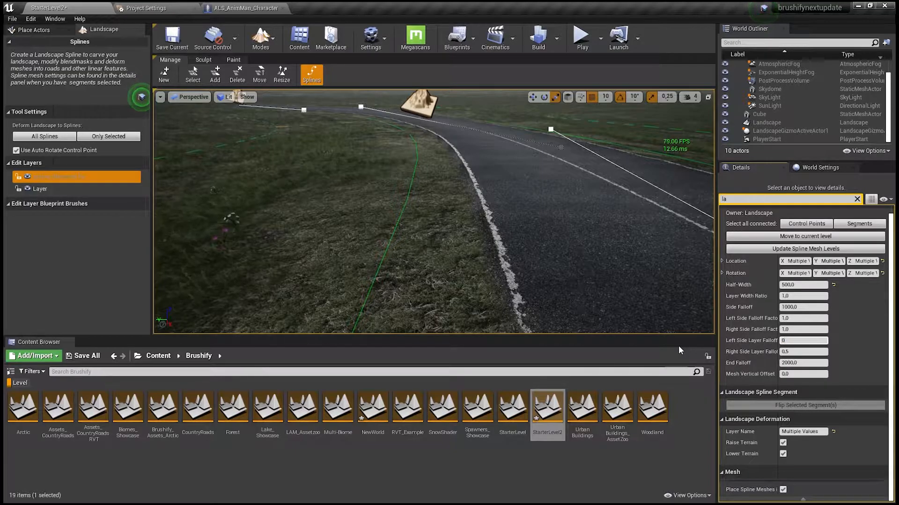
{"action": "key", "text": "Tab"}
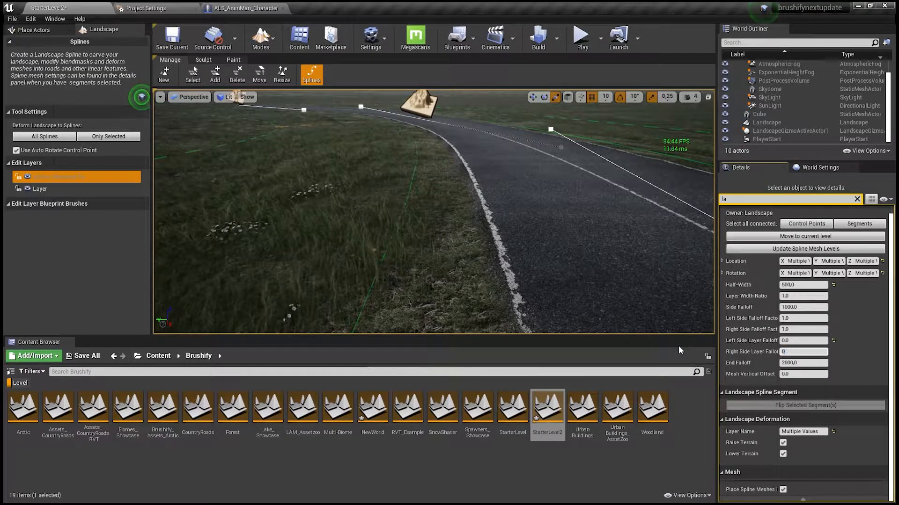
{"action": "type", "text": "0"}
{"action": "key", "text": "Tab"}
- Extend the road spline with two more control points beyond its far end
{"action": "right_click_drag", "start_coordinate": [434, 212], "coordinate": [529, 239]}
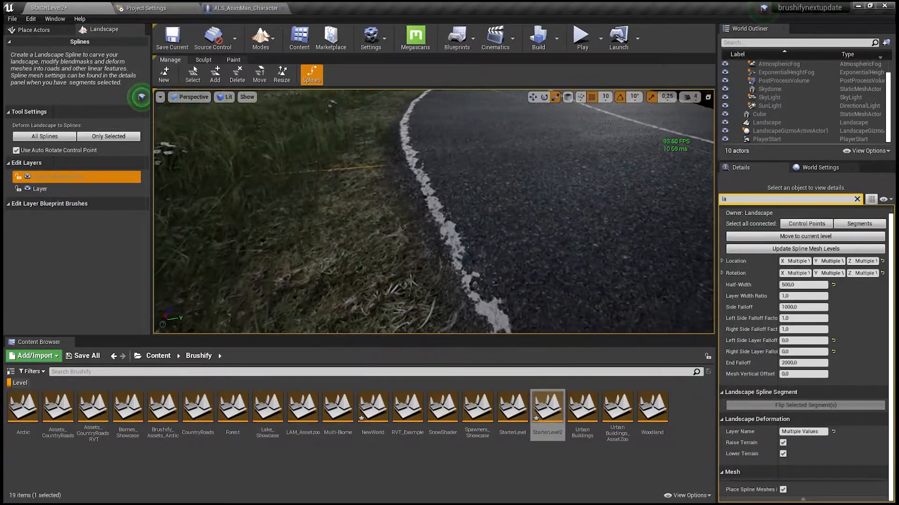
{"action": "right_click_drag", "start_coordinate": [434, 211], "coordinate": [420, 159]}
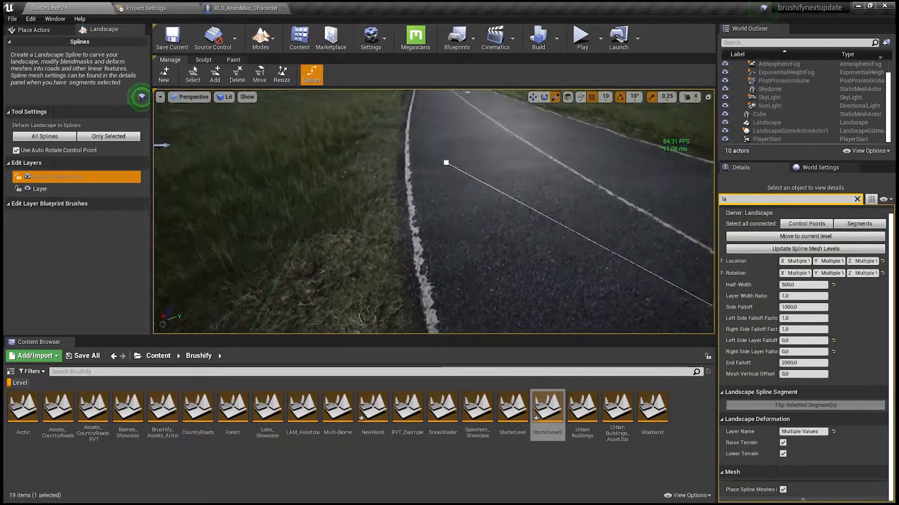
{"action": "right_click_drag", "start_coordinate": [408, 169], "coordinate": [448, 147]}
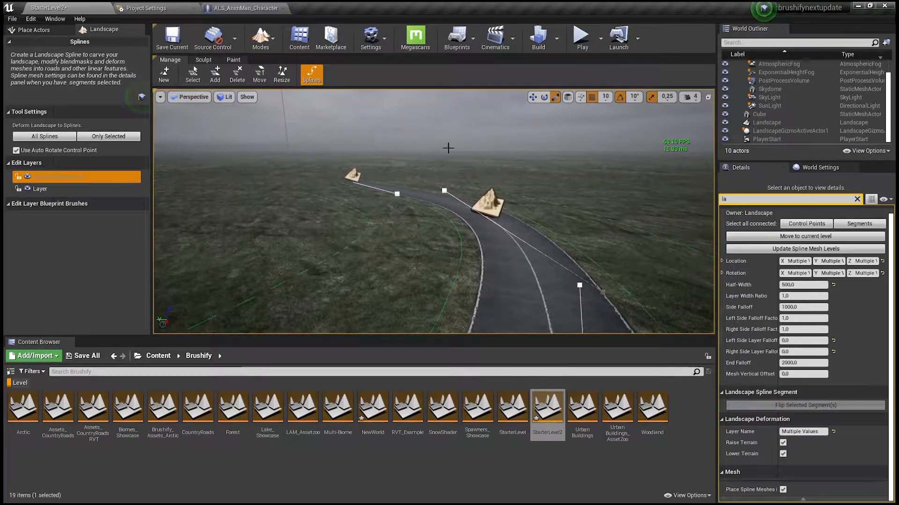
{"action": "left_click", "coordinate": [352, 177]}
{"action": "left_click", "coordinate": [295, 166], "text": "ctrl"}
{"action": "left_click", "coordinate": [223, 171], "text": "ctrl"}
{"action": "right_click_drag", "start_coordinate": [225, 172], "coordinate": [291, 194]}
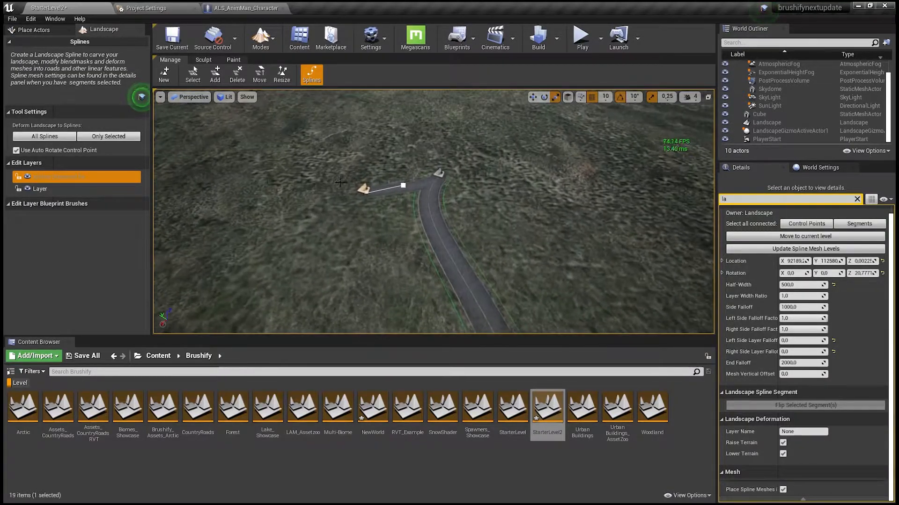
- Move the road's new end control point to about X 86149, Y 116500
{"action": "left_click", "coordinate": [362, 189]}
{"action": "left_click_drag", "start_coordinate": [356, 191], "coordinate": [410, 155]}
{"action": "right_click_drag", "start_coordinate": [411, 155], "coordinate": [443, 182]}
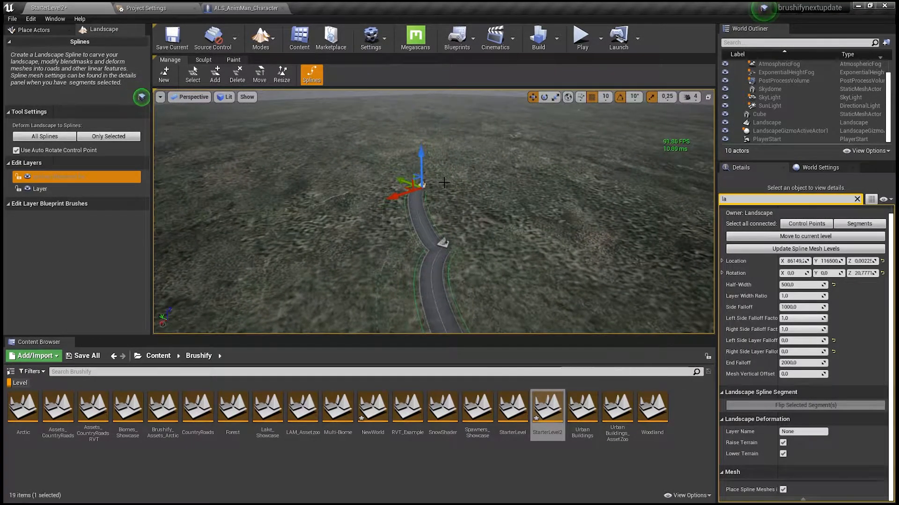
- Delete the road's end control point and add a new one extending from the remaining end point
{"action": "key", "text": "Delete"}
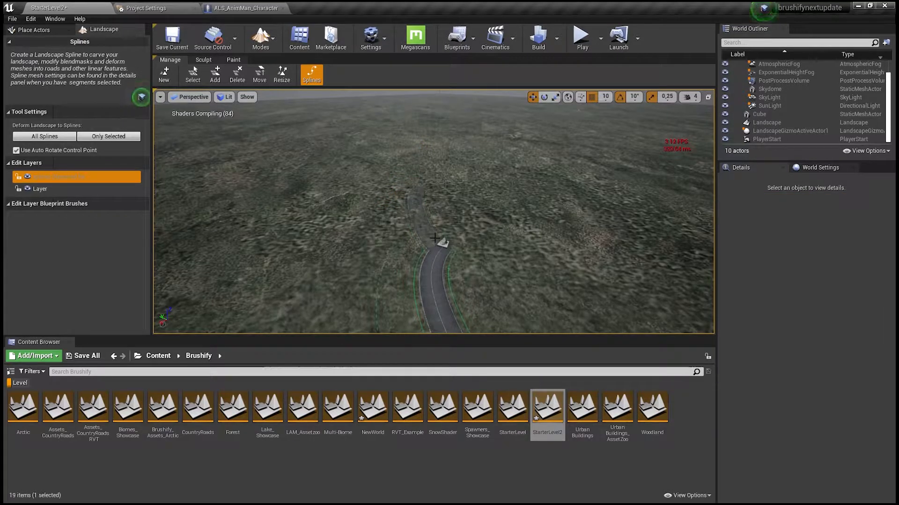
{"action": "mouse_move", "coordinate": [450, 176]}
{"action": "right_mouse_down"}
{"action": "mouse_move", "coordinate": [450, 206]}
{"action": "mouse_move", "coordinate": [435, 198]}
{"action": "right_mouse_up"}
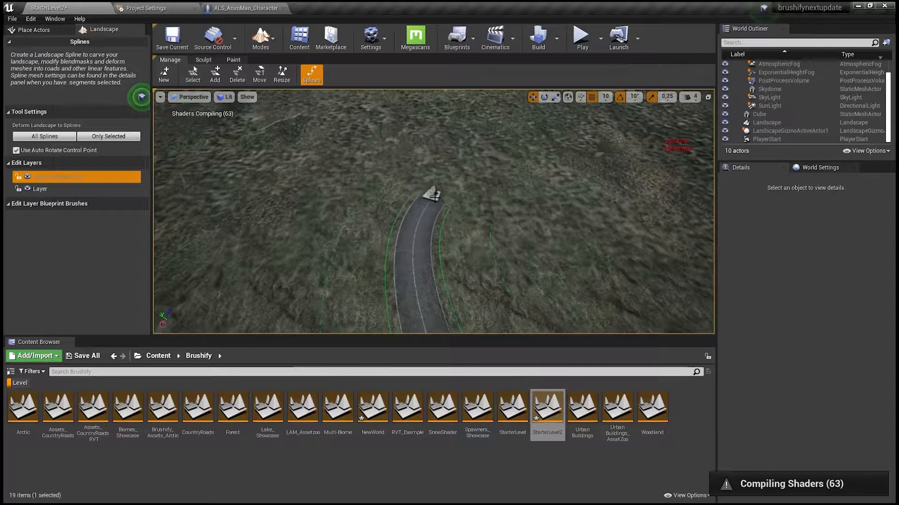
{"action": "left_click", "coordinate": [431, 194]}
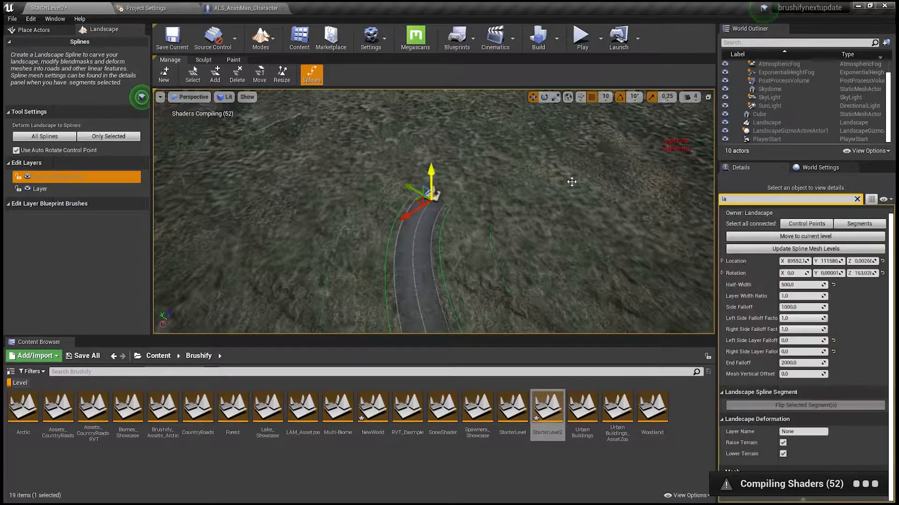
{"action": "left_click", "coordinate": [501, 148], "text": "ctrl"}
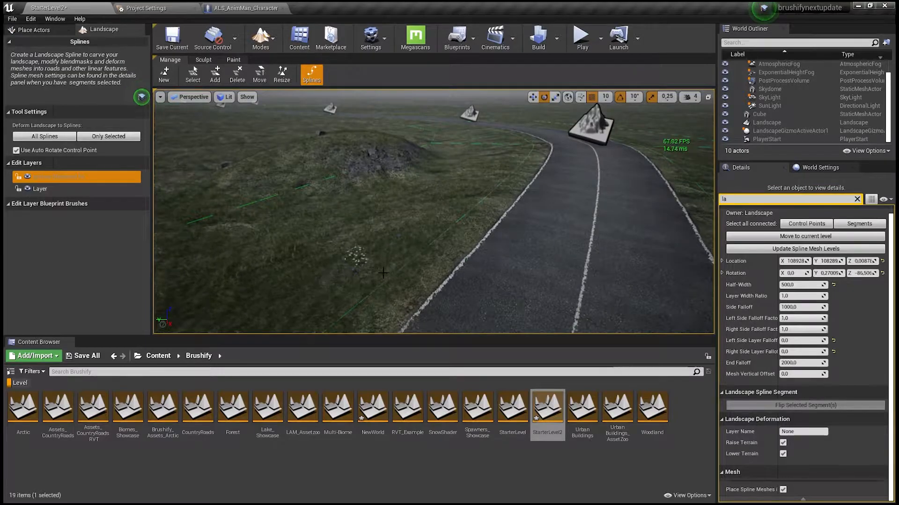
- Examine the road in game view with the spline overlays hidden, and restore the overlays
{"action": "right_click_drag", "start_coordinate": [383, 273], "coordinate": [393, 230]}
{"action": "key", "text": "g"}
{"action": "key", "text": "w"}
{"action": "key", "text": "w"}
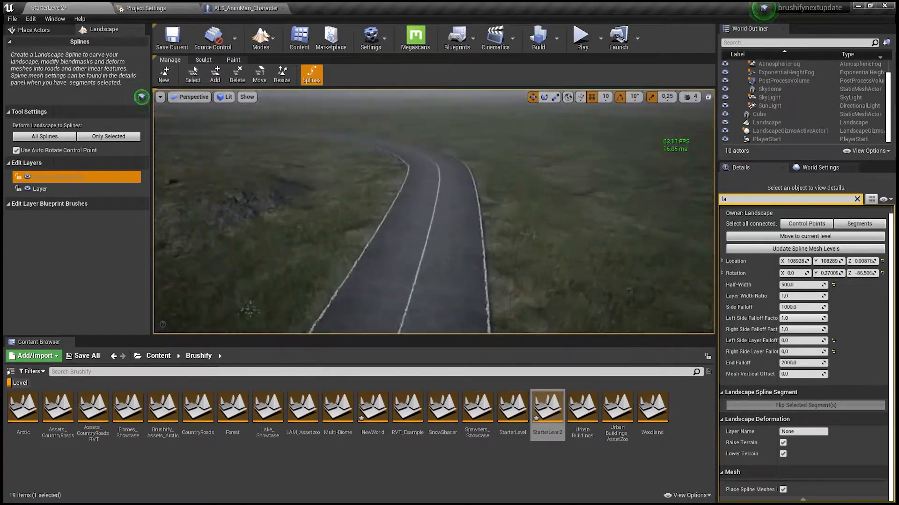
{"action": "key", "text": "g"}
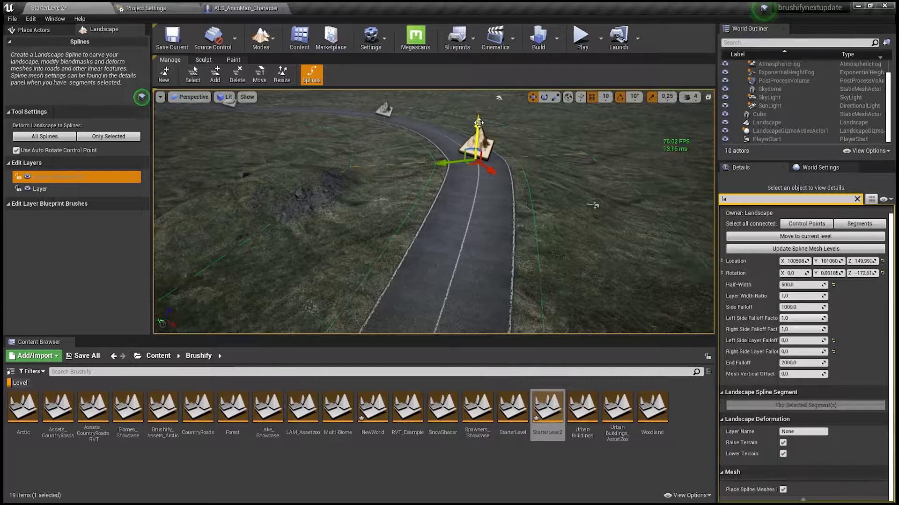
- Lower the road's second control point to about Z -270 and raise it back up to about Z 300
{"action": "left_click_drag", "start_coordinate": [475, 153], "coordinate": [473, 161]}
{"action": "right_click_drag", "start_coordinate": [474, 163], "coordinate": [462, 180]}
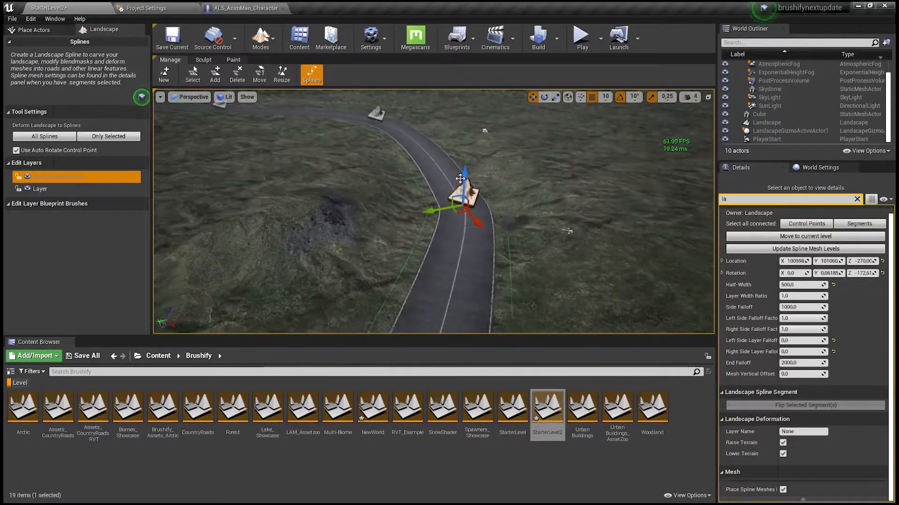
{"action": "left_click_drag", "start_coordinate": [464, 177], "coordinate": [466, 137]}
{"action": "mouse_move", "coordinate": [466, 137]}
{"action": "right_mouse_down"}
{"action": "mouse_move", "coordinate": [520, 136]}
{"action": "mouse_move", "coordinate": [468, 119]}
{"action": "right_mouse_up"}
{"action": "mouse_move", "coordinate": [394, 220]}
{"action": "right_mouse_down"}
{"action": "mouse_move", "coordinate": [225, 215]}
{"action": "mouse_move", "coordinate": [315, 285]}
{"action": "mouse_move", "coordinate": [318, 274]}
{"action": "mouse_move", "coordinate": [336, 274]}
{"action": "mouse_move", "coordinate": [338, 314]}
{"action": "mouse_move", "coordinate": [243, 285]}
{"action": "mouse_move", "coordinate": [328, 277]}
{"action": "mouse_move", "coordinate": [407, 287]}
{"action": "right_mouse_up"}
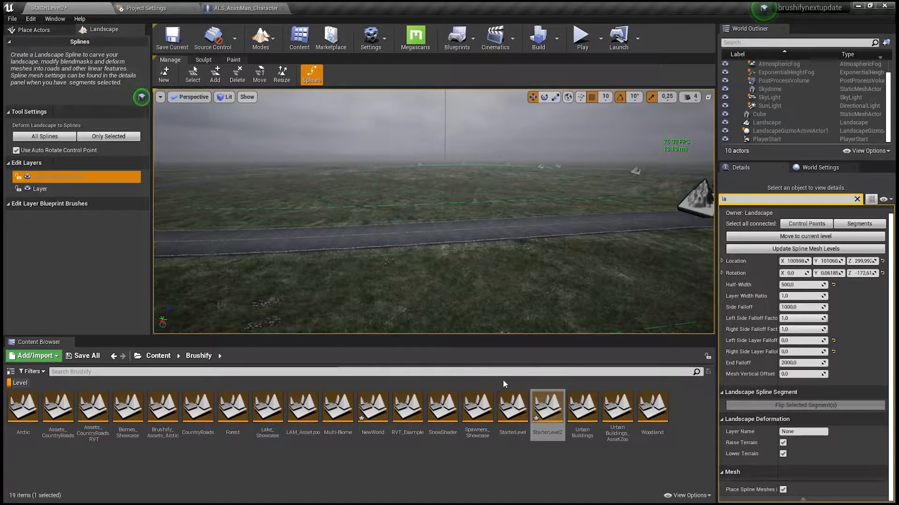
- Open the Multi-Biome level from the Brushify folder without saving the modified NewWorld and StarterLevel2 levels
{"action": "left_click", "coordinate": [347, 468]}
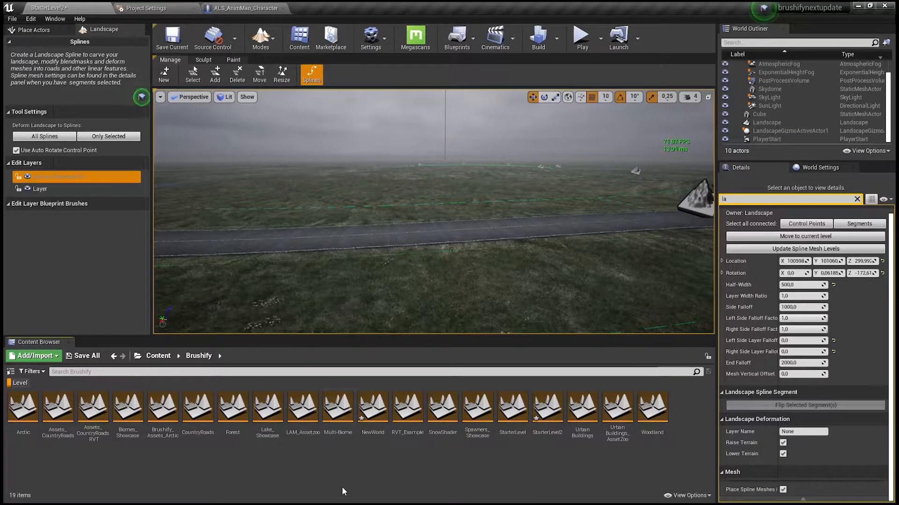
{"action": "double_click", "coordinate": [338, 411]}
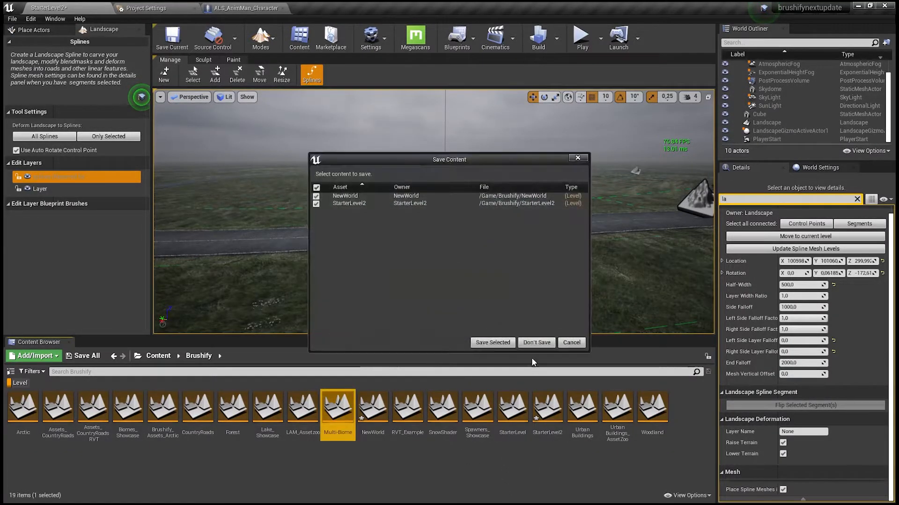
{"action": "left_click", "coordinate": [533, 343]}
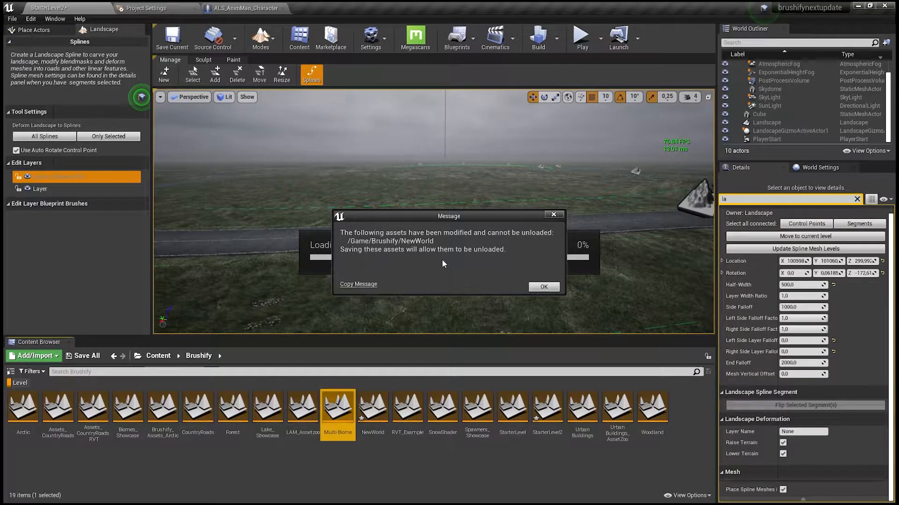
{"action": "left_click", "coordinate": [543, 287]}
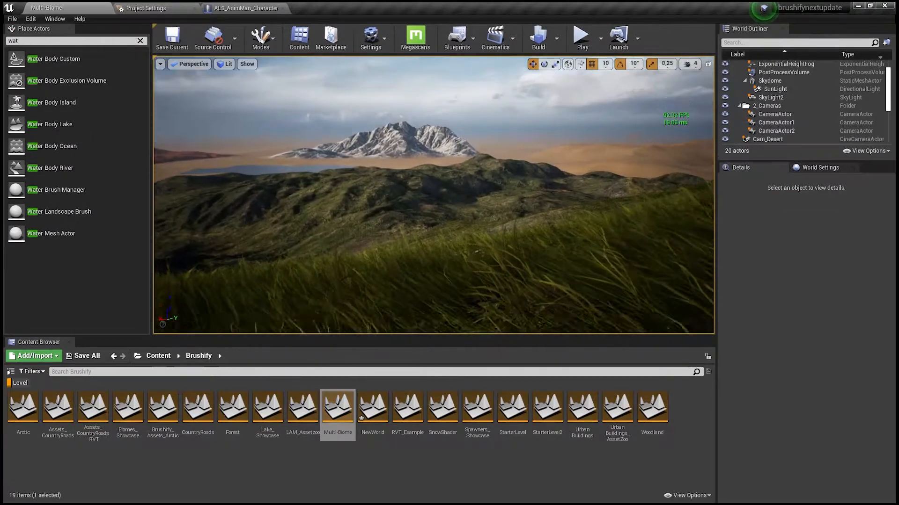
- Examine the Multi-Biome level's grassy hills, the grass-to-sand transition and the desert lake shoreline
{"action": "right_click_drag", "start_coordinate": [433, 195], "coordinate": [497, 220]}
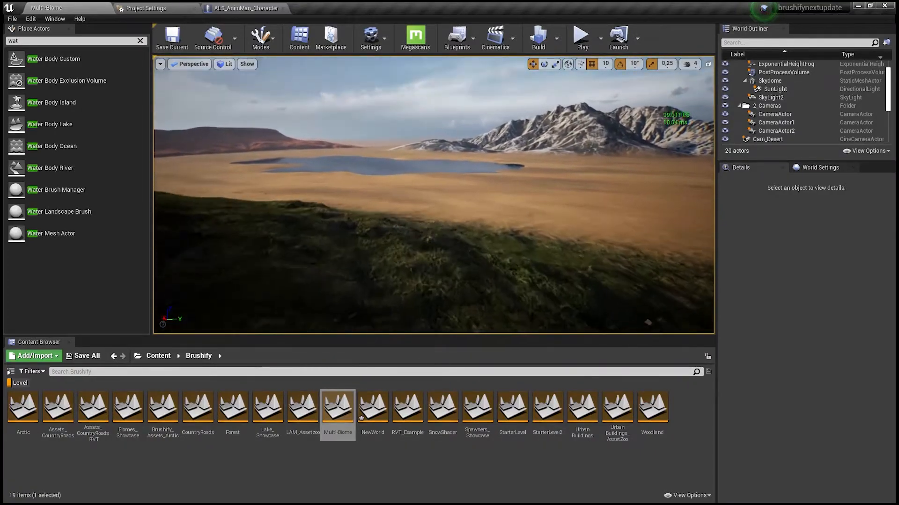
{"action": "right_click_drag", "start_coordinate": [497, 220], "coordinate": [498, 206]}
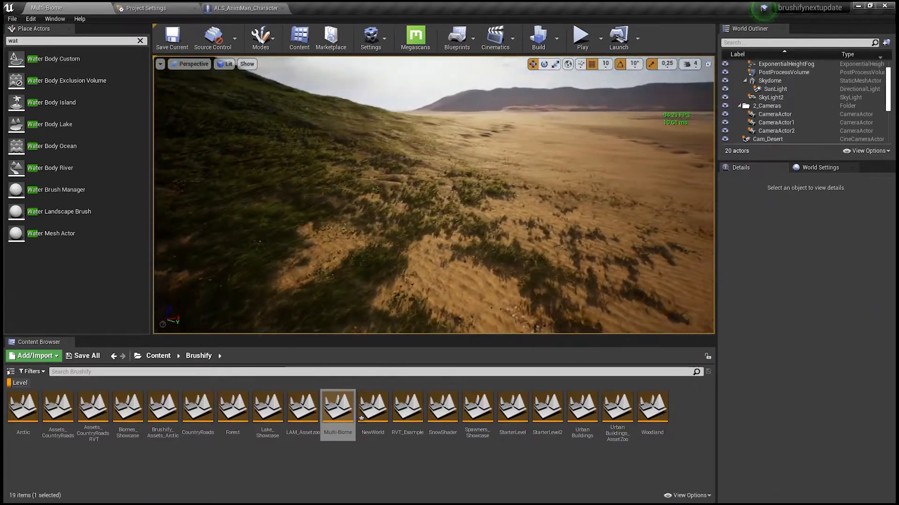
{"action": "key", "text": "d"}
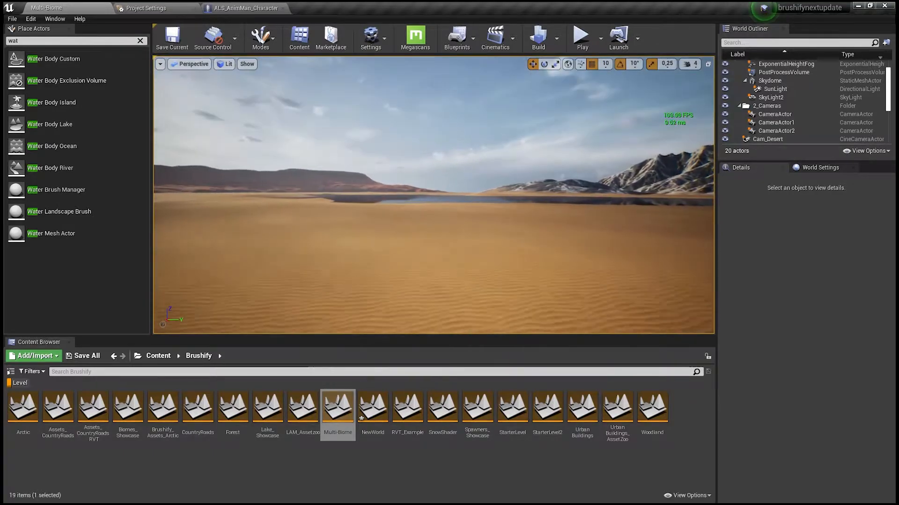
{"action": "key", "text": "w"}
{"action": "right_click_drag", "start_coordinate": [434, 194], "coordinate": [374, 281]}
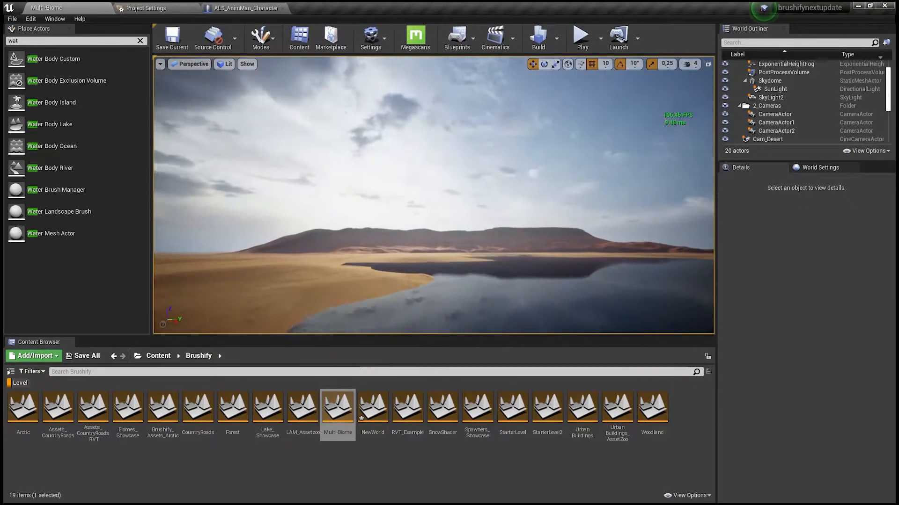
{"action": "right_click_drag", "start_coordinate": [434, 195], "coordinate": [520, 241]}
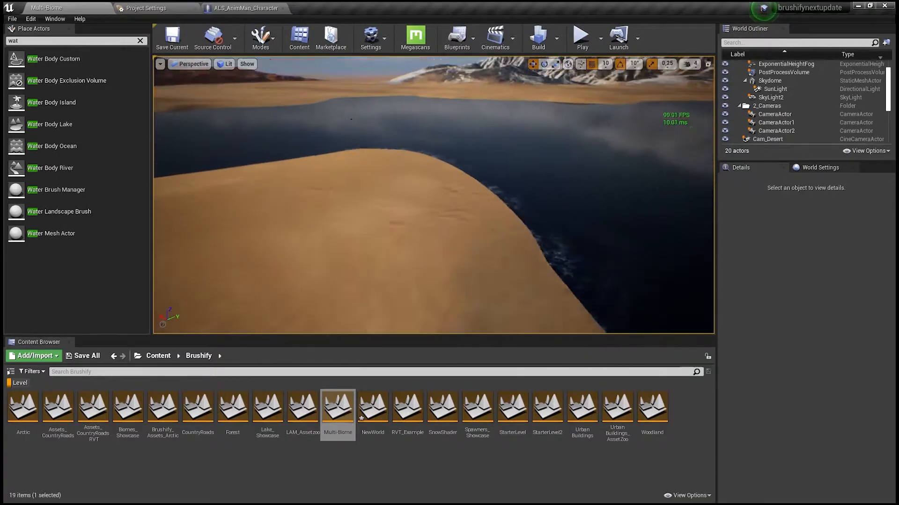
- Select the S_Water plane of the desert lake, try repositioning it, and undo the change
{"action": "left_click", "coordinate": [488, 230]}
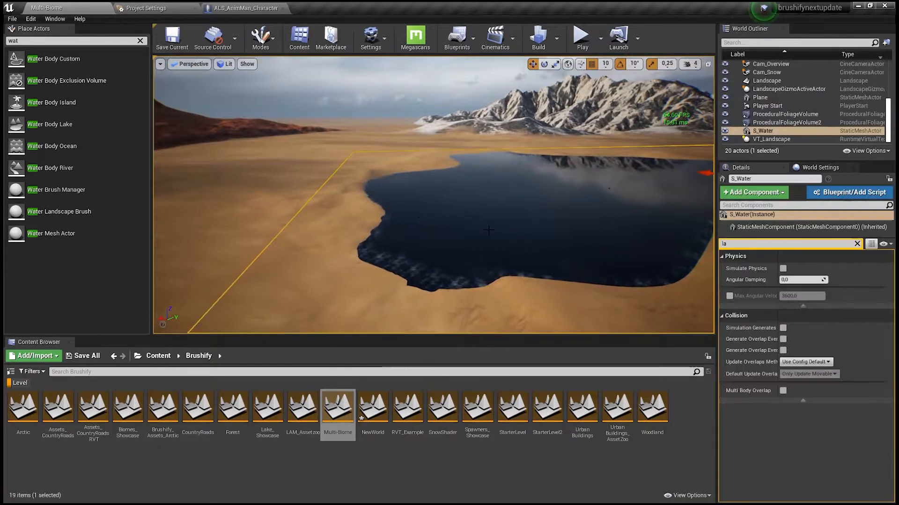
{"action": "right_click_drag", "start_coordinate": [357, 145], "coordinate": [355, 143]}
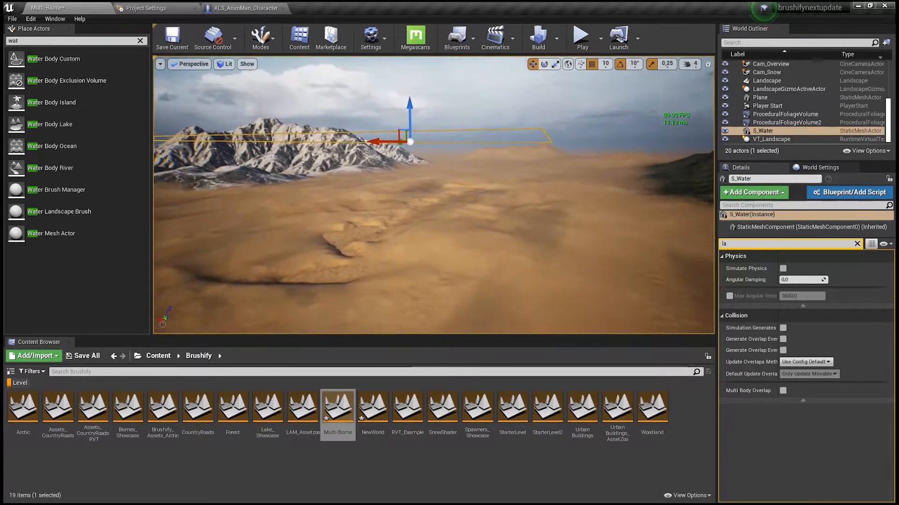
{"action": "key", "text": "ctrl+z"}
- Examine the red canyon terrain, its blend into the desert sand, and the grassland hills
{"action": "right_click_drag", "start_coordinate": [423, 136], "coordinate": [417, 156]}
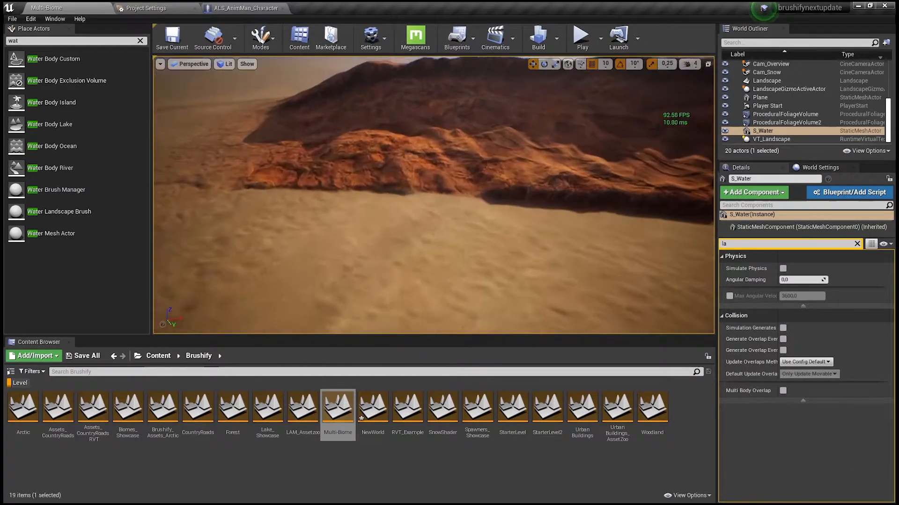
{"action": "right_click_drag", "start_coordinate": [433, 195], "coordinate": [383, 196]}
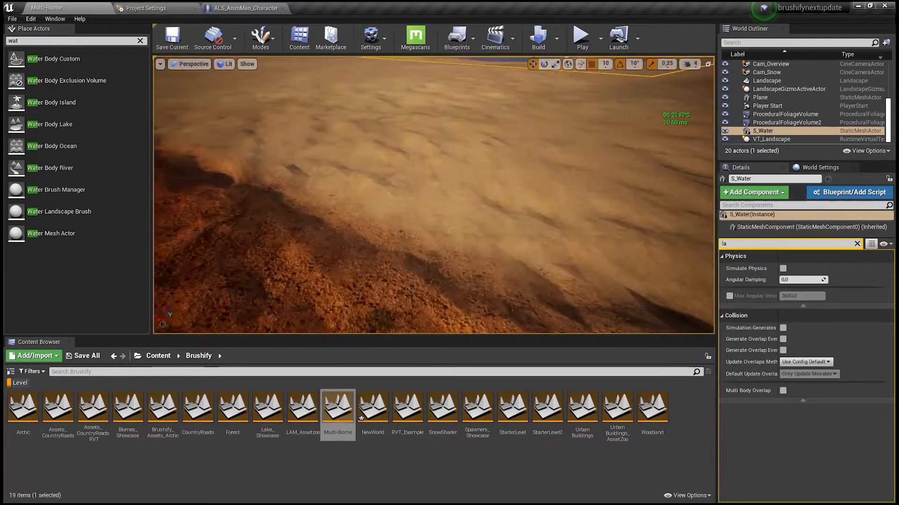
{"action": "key", "text": "f"}
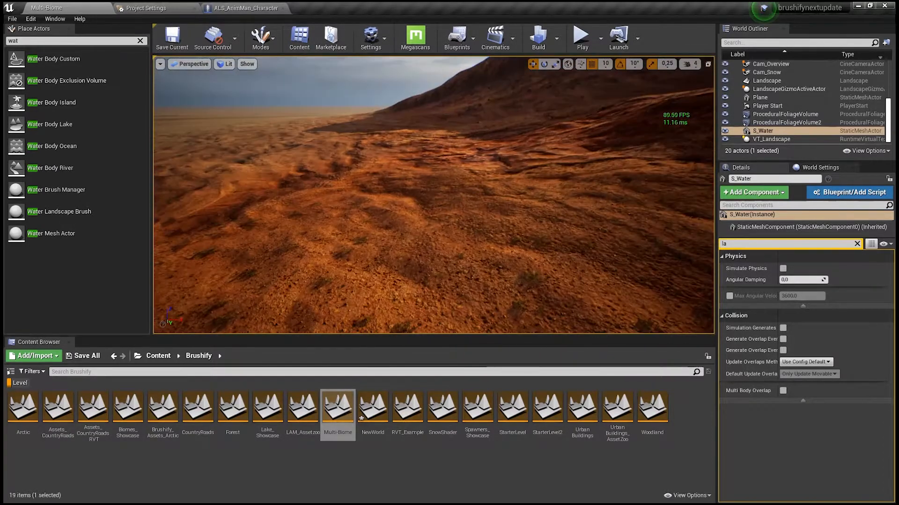
{"action": "right_click_drag", "start_coordinate": [434, 194], "coordinate": [491, 141]}
- Switch to the Epic Games Launcher
{"action": "key", "text": "super"}
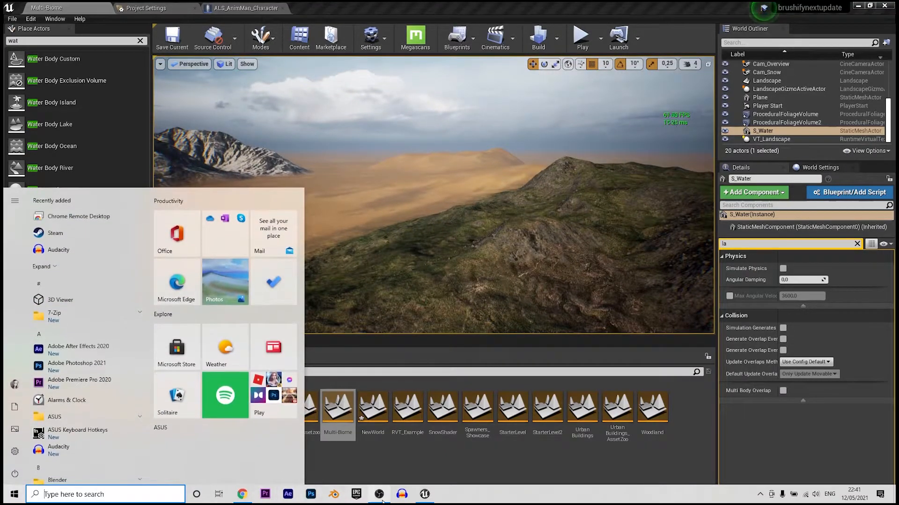
{"action": "type", "text": "er"}
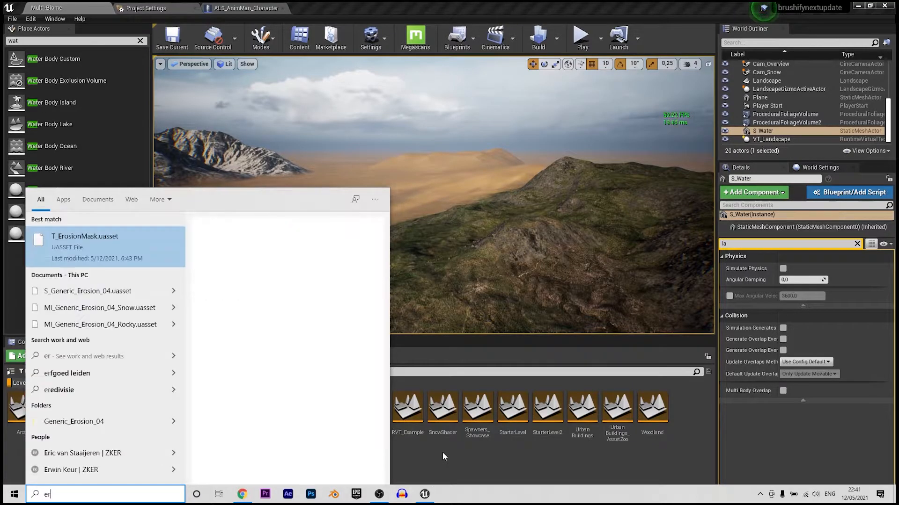
{"action": "key", "text": "Return"}
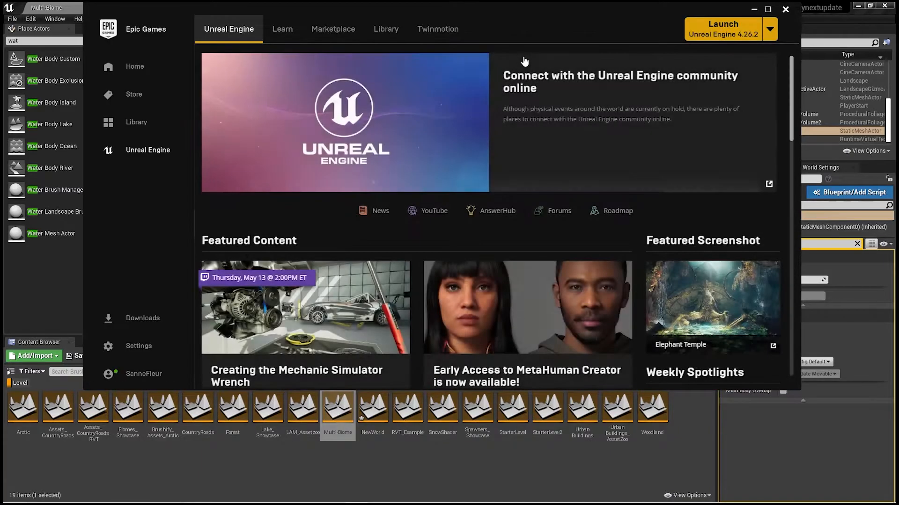
- Switch to Chrome and load brushify.io in a new incognito window
{"action": "key", "text": "super"}
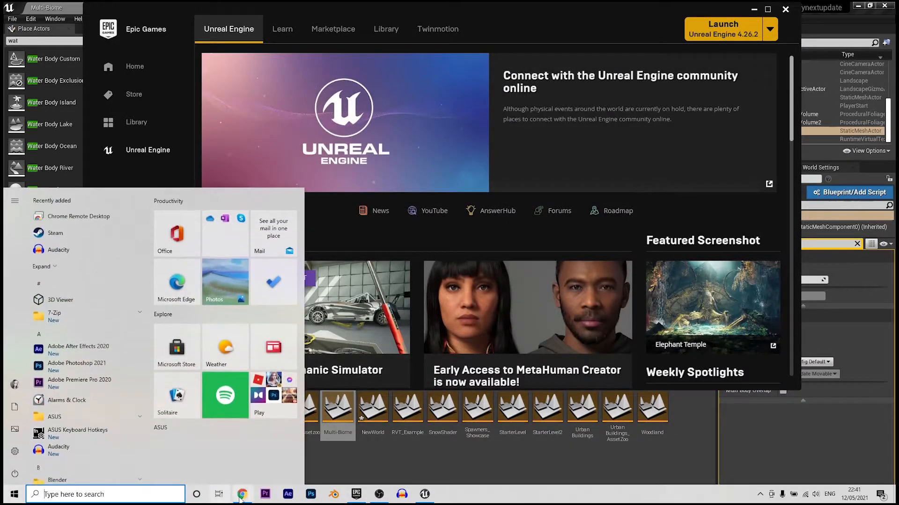
{"action": "left_click", "coordinate": [241, 497]}
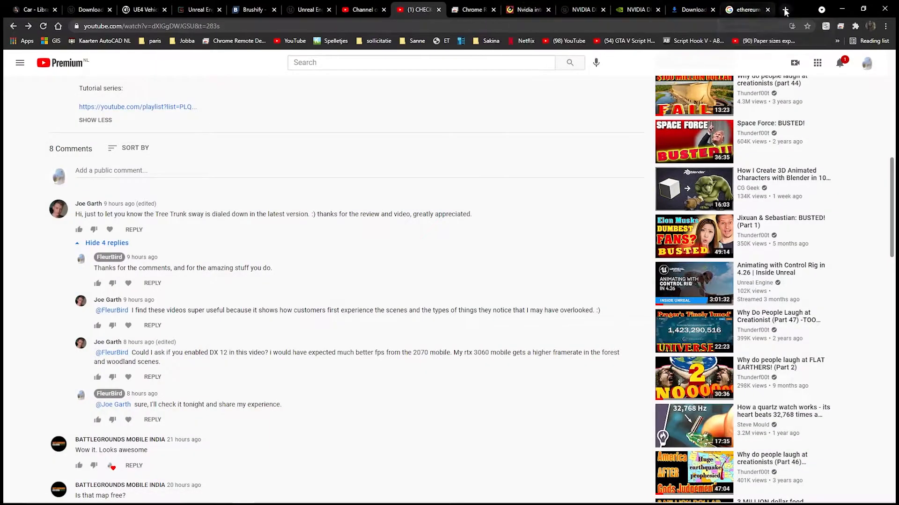
{"action": "key", "text": "ctrl+shift+n"}
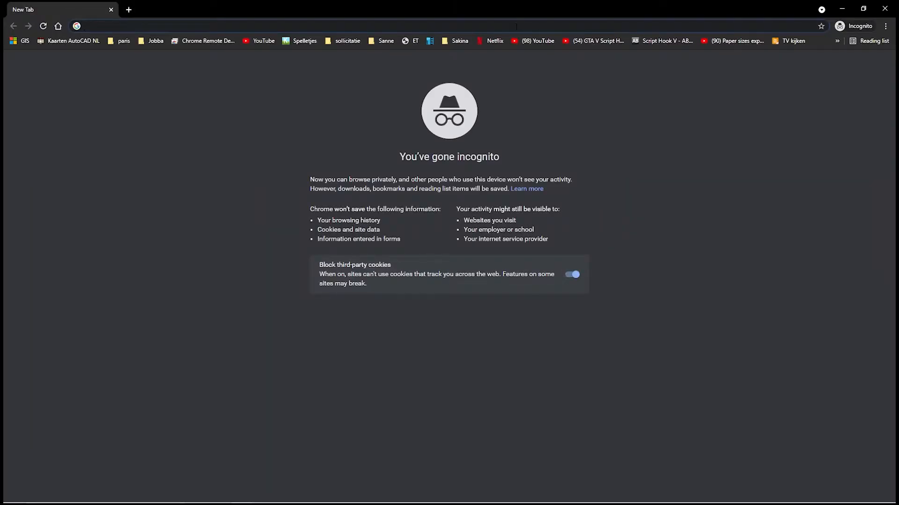
{"action": "type", "text": "brushify.io"}
{"action": "key", "text": "Return"}
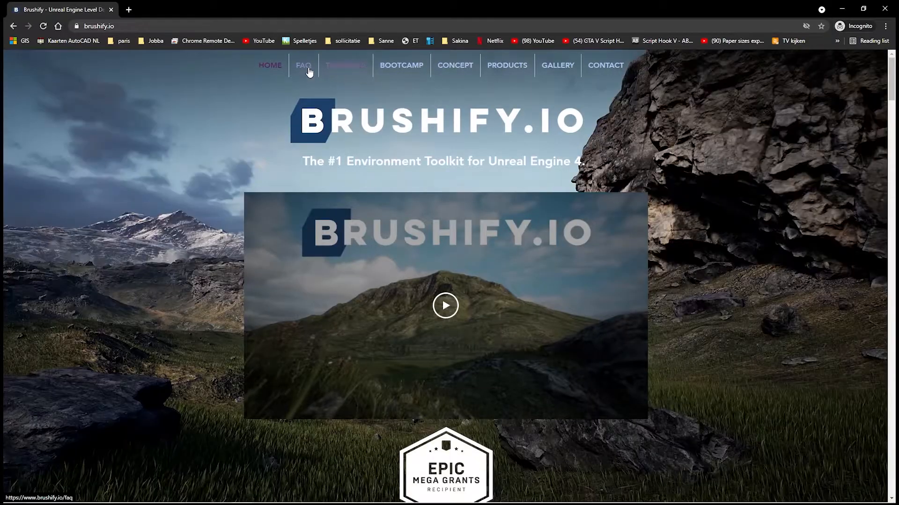
- Open the Brushify store on the Unreal Engine Marketplace from the site's products section and look through its listed packs
{"action": "left_click", "coordinate": [503, 68]}
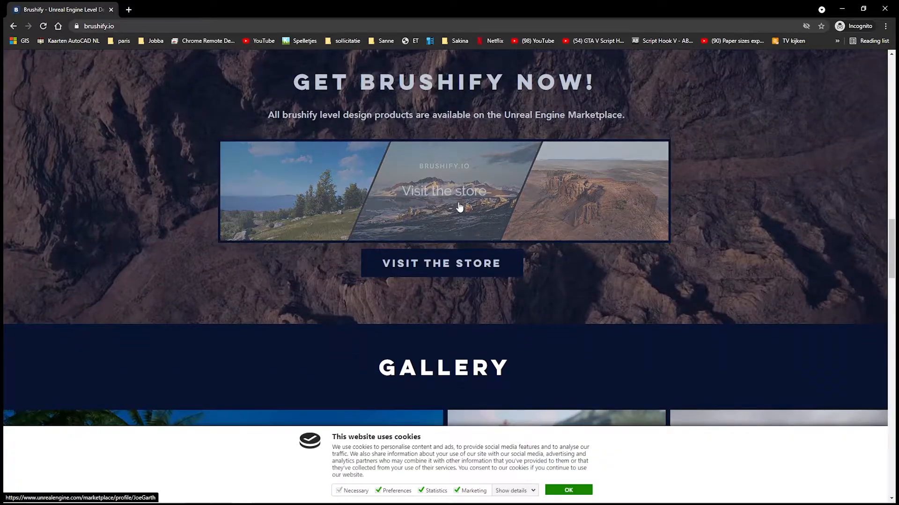
{"action": "left_click", "coordinate": [459, 206]}
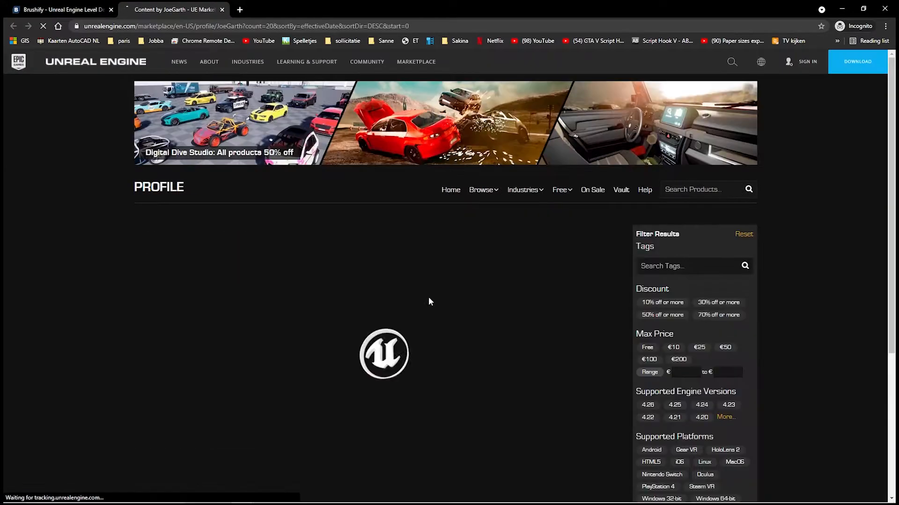
{"action": "scroll", "coordinate": [565, 307], "scroll_direction": "down", "scroll_amount": 2}
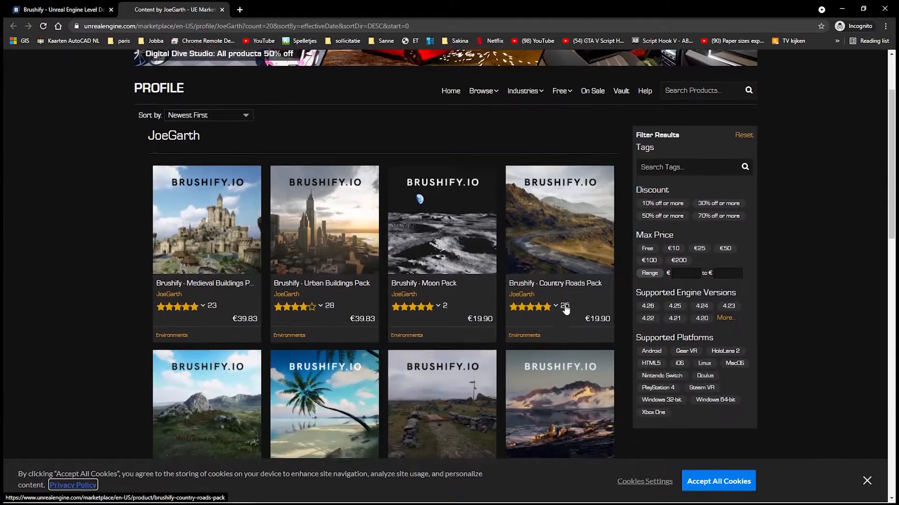
{"action": "scroll", "coordinate": [565, 309], "scroll_direction": "down", "scroll_amount": 6}
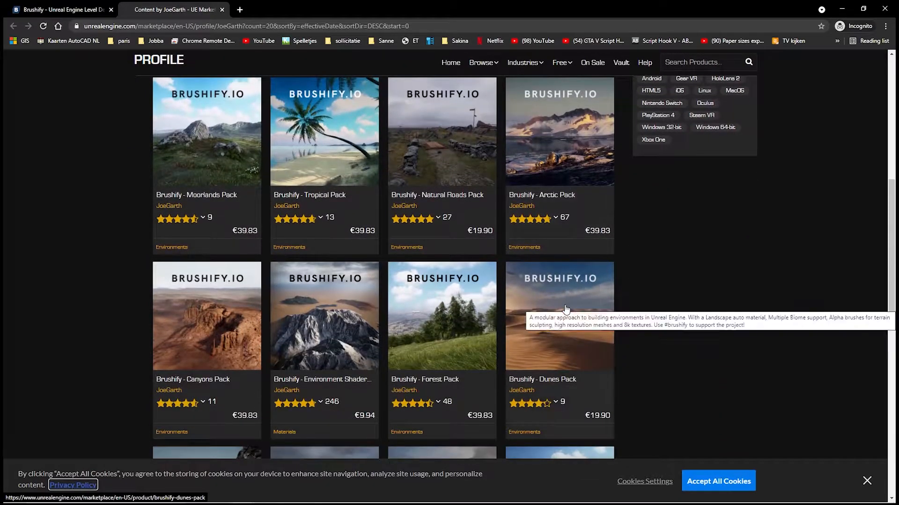
{"action": "scroll", "coordinate": [565, 309], "scroll_direction": "down", "scroll_amount": 4}
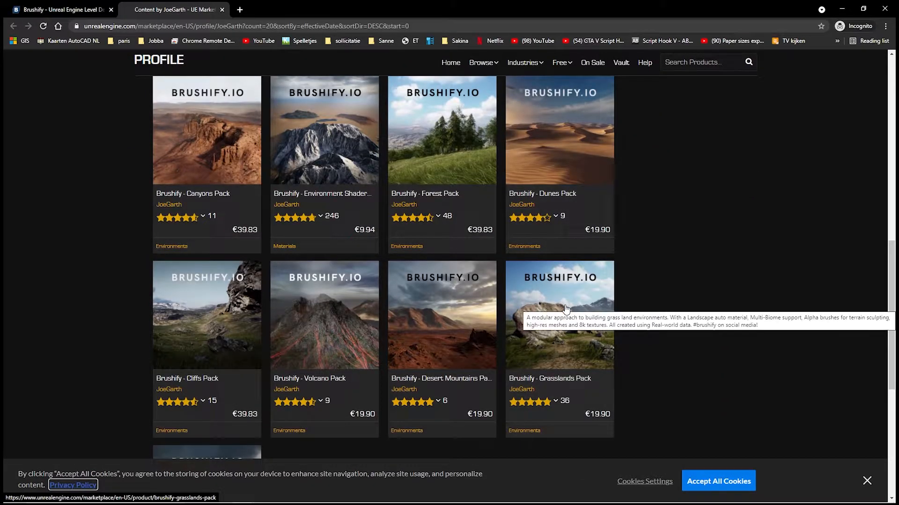
{"action": "scroll", "coordinate": [565, 309], "scroll_direction": "down", "scroll_amount": 4}
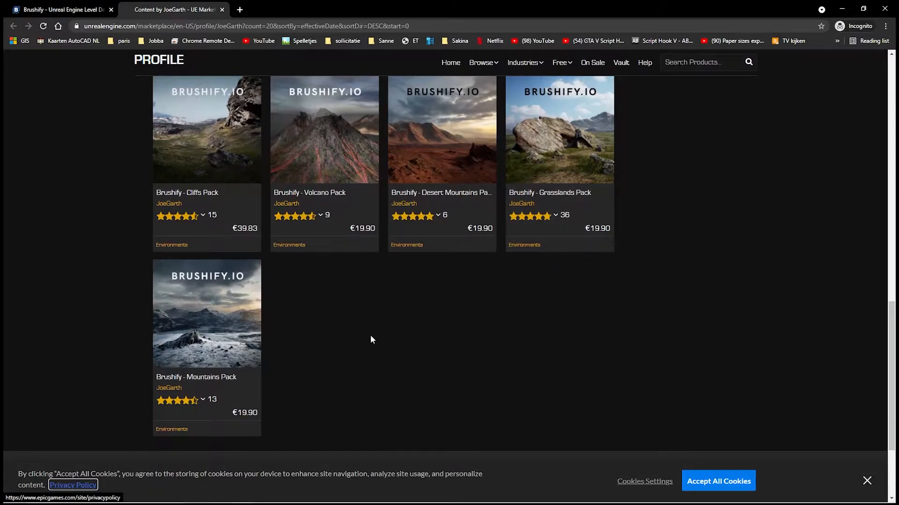
{"action": "scroll", "coordinate": [444, 321], "scroll_direction": "up", "scroll_amount": 5}
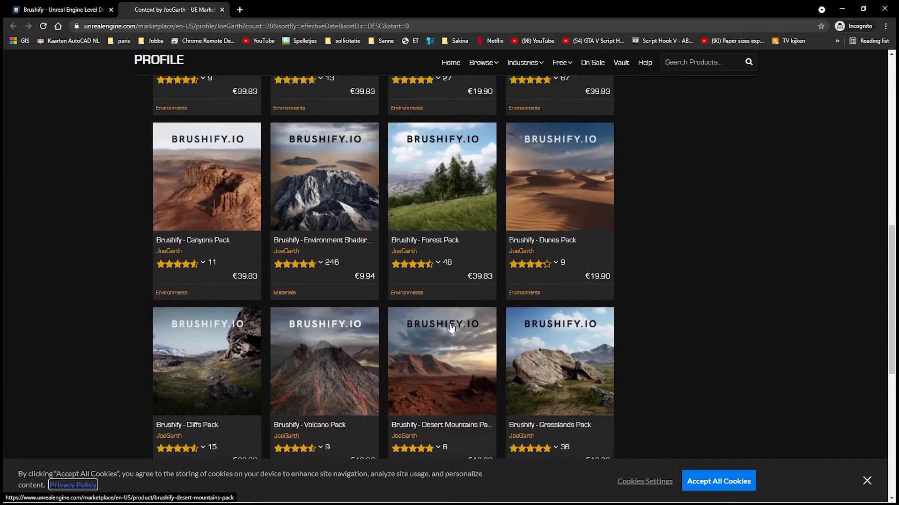
{"action": "scroll", "coordinate": [589, 380], "scroll_direction": "up", "scroll_amount": 4}
{"action": "scroll", "coordinate": [589, 380], "scroll_direction": "up", "scroll_amount": 4}
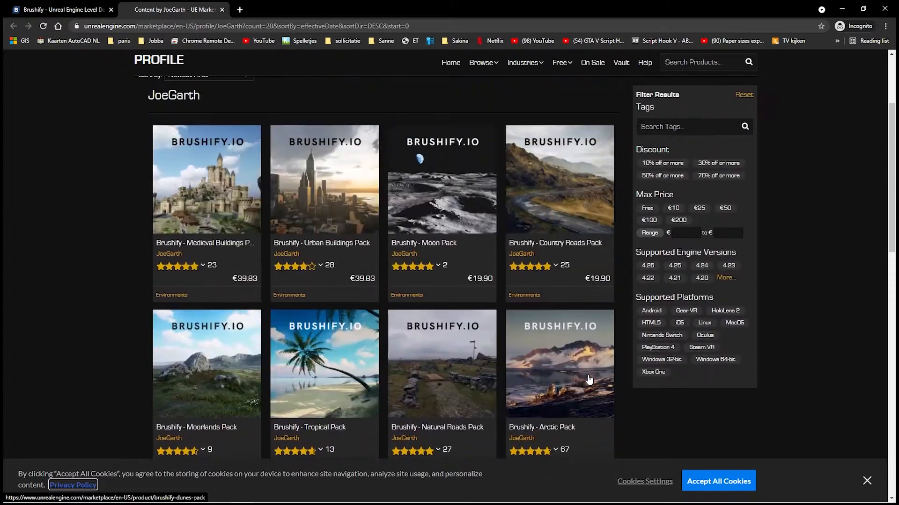
{"action": "scroll", "coordinate": [589, 379], "scroll_direction": "up", "scroll_amount": 1}
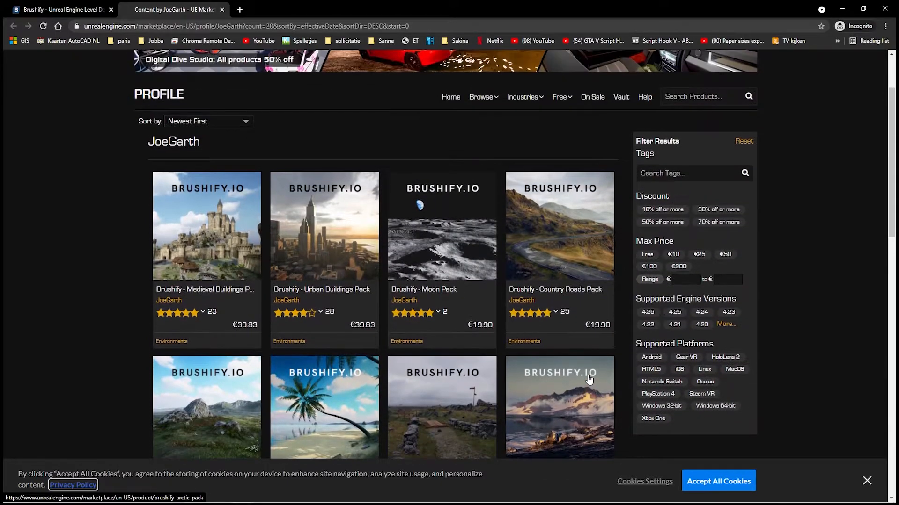
- Locate the Brushify - Environment Shaders Pack among the listings, highlight its price, and open its product page
{"action": "scroll", "coordinate": [504, 316], "scroll_direction": "down", "scroll_amount": 3}
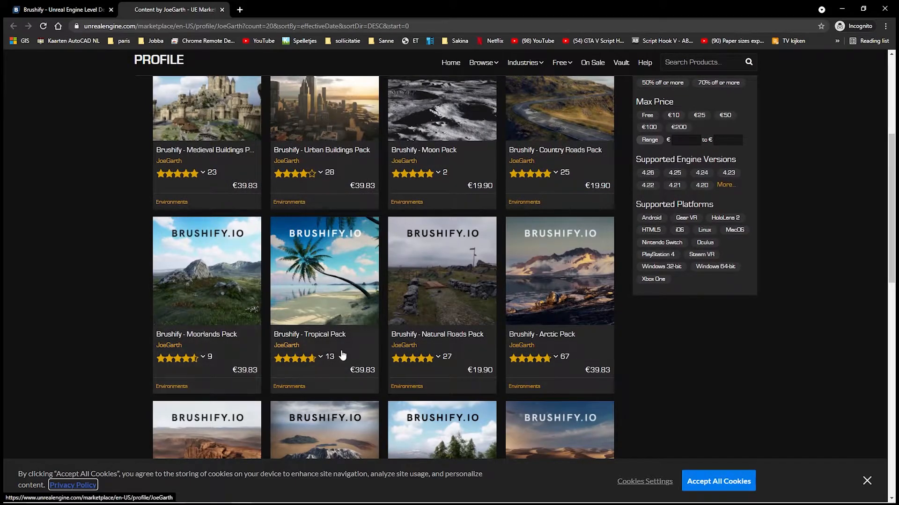
{"action": "scroll", "coordinate": [621, 356], "scroll_direction": "down", "scroll_amount": 3}
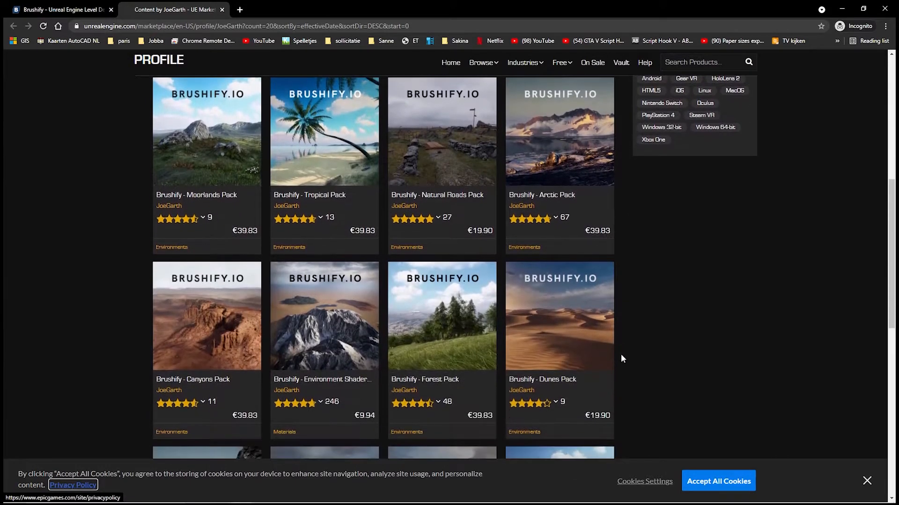
{"action": "scroll", "coordinate": [622, 358], "scroll_direction": "down", "scroll_amount": 1}
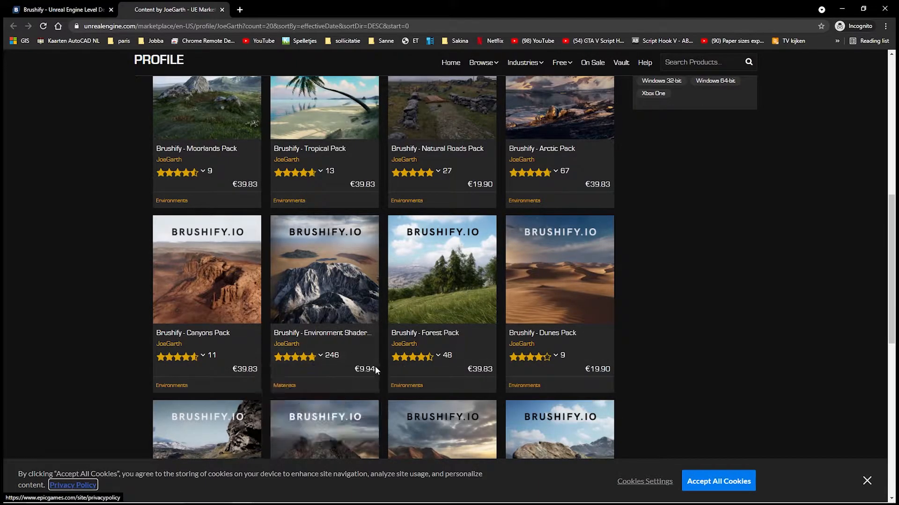
{"action": "left_click_drag", "start_coordinate": [360, 369], "coordinate": [381, 369]}
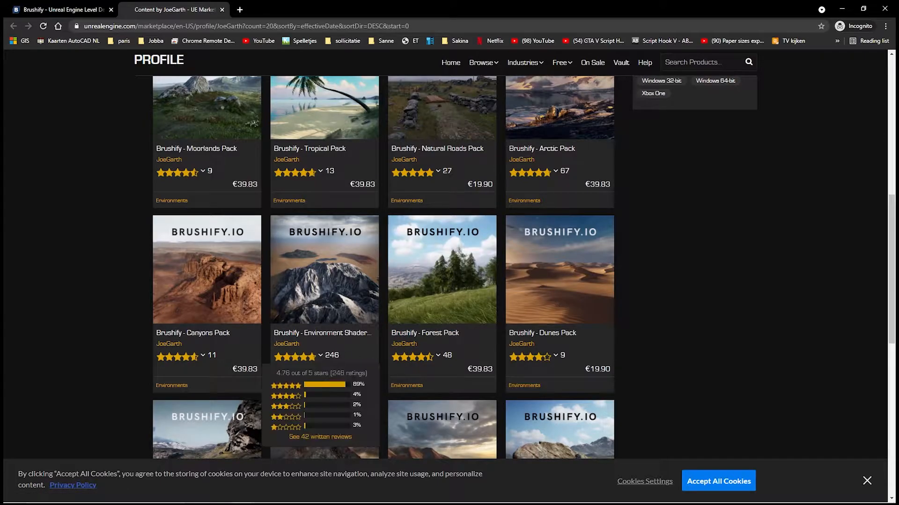
{"action": "left_click", "coordinate": [347, 275]}
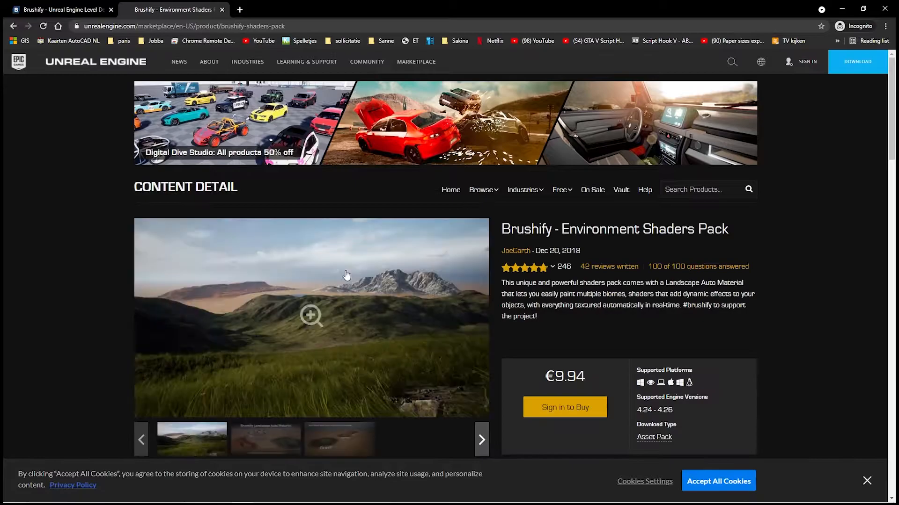
- View the Environment Shaders Pack's gallery images in full screen, from the landscape auto material to the snowy mountain shot
{"action": "scroll", "coordinate": [352, 281], "scroll_direction": "down", "scroll_amount": 2}
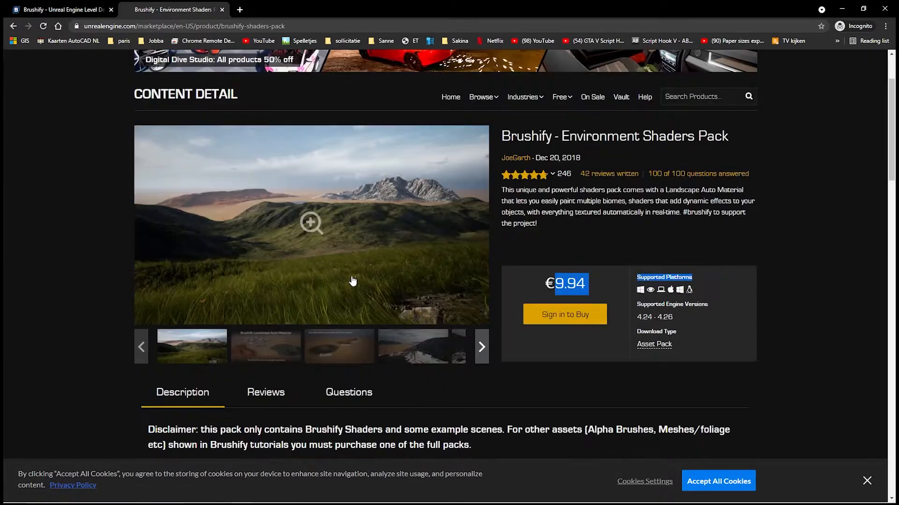
{"action": "left_click", "coordinate": [284, 247]}
{"action": "left_click", "coordinate": [878, 253]}
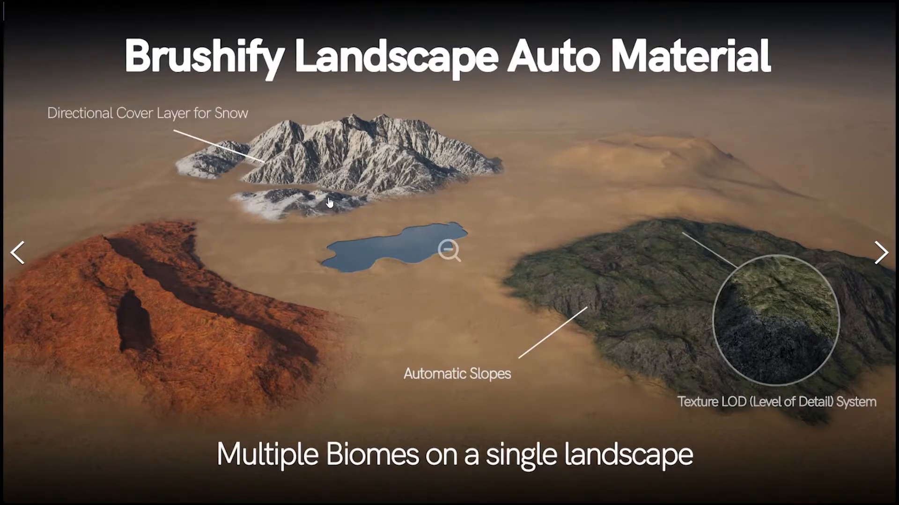
{"action": "left_click", "coordinate": [878, 254]}
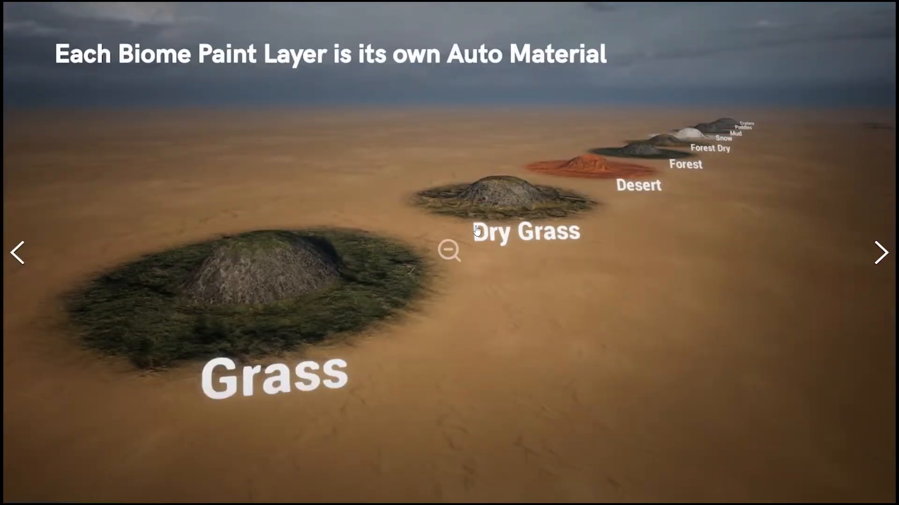
{"action": "left_click", "coordinate": [879, 257]}
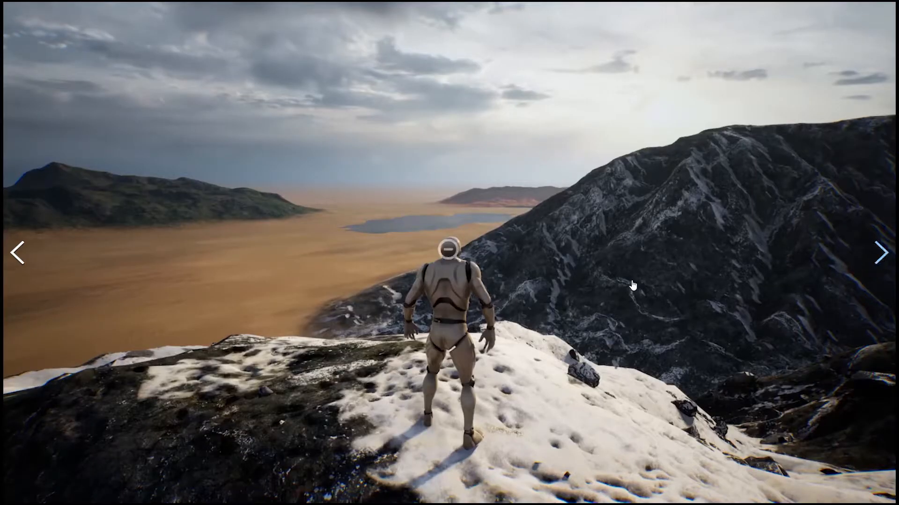
{"action": "right_click", "coordinate": [522, 394]}
{"action": "left_click", "coordinate": [317, 292]}
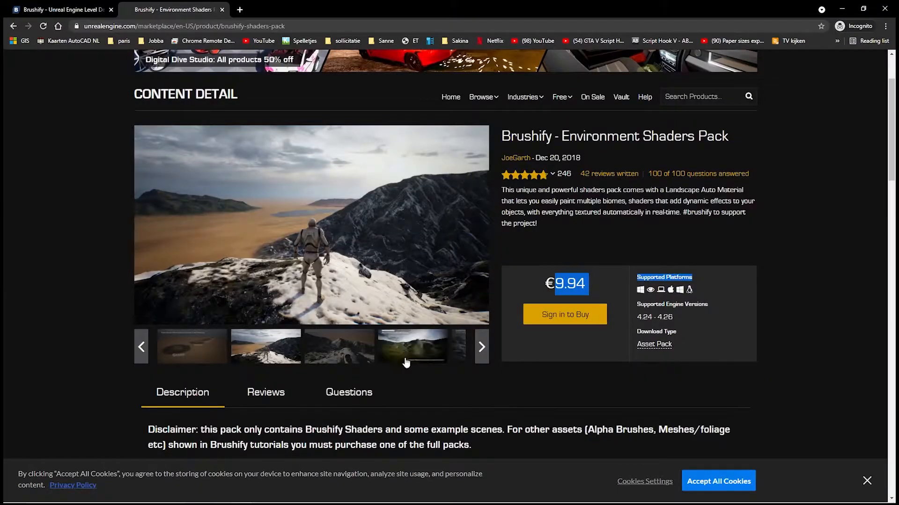
- Reopen the gallery at the snowy mountain image and view the remaining full-screen images through the commented shaders one
{"action": "left_click", "coordinate": [301, 247]}
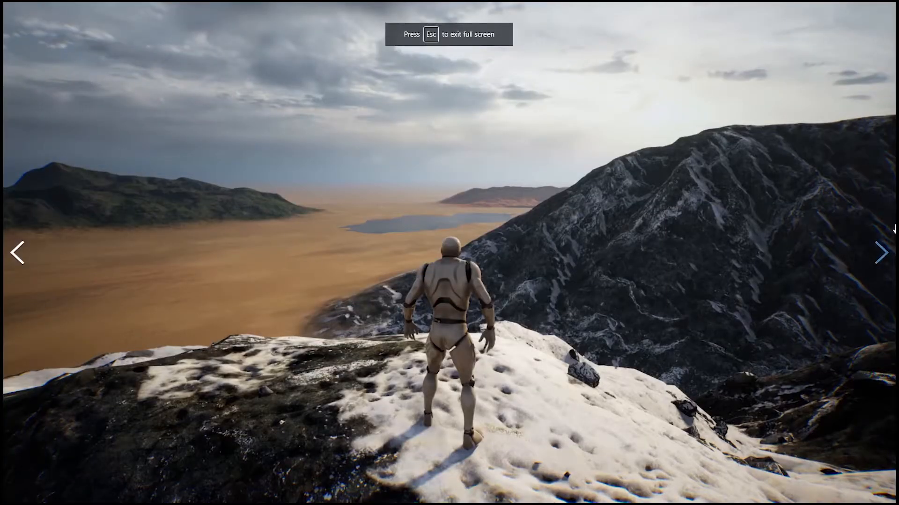
{"action": "left_click", "coordinate": [881, 253]}
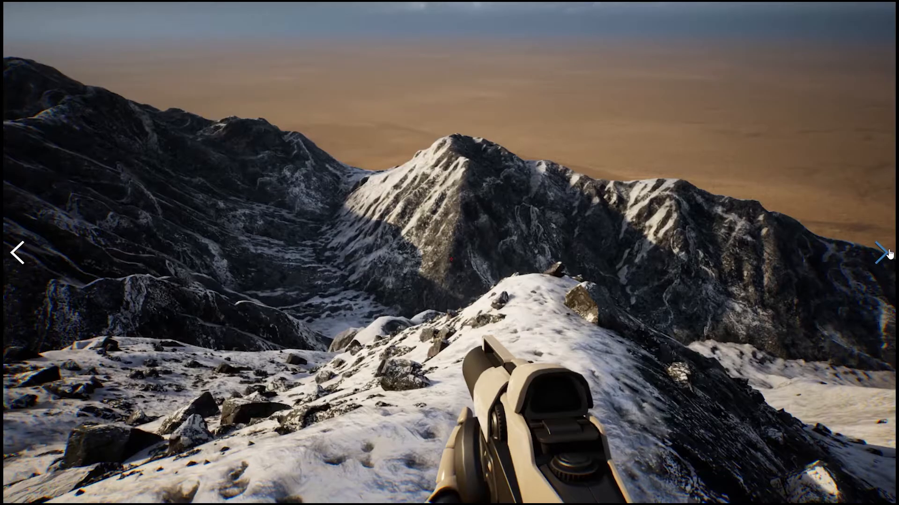
{"action": "left_click", "coordinate": [889, 254]}
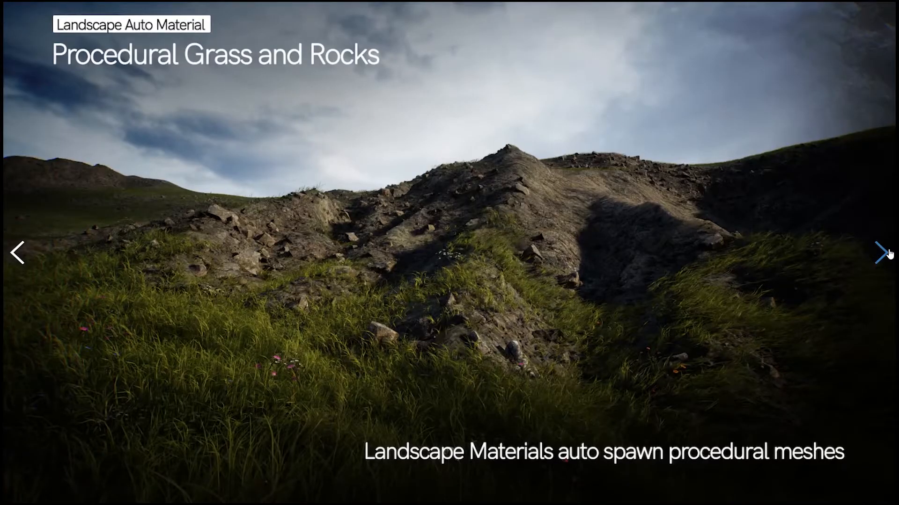
{"action": "left_click", "coordinate": [889, 254]}
{"action": "left_click", "coordinate": [889, 253]}
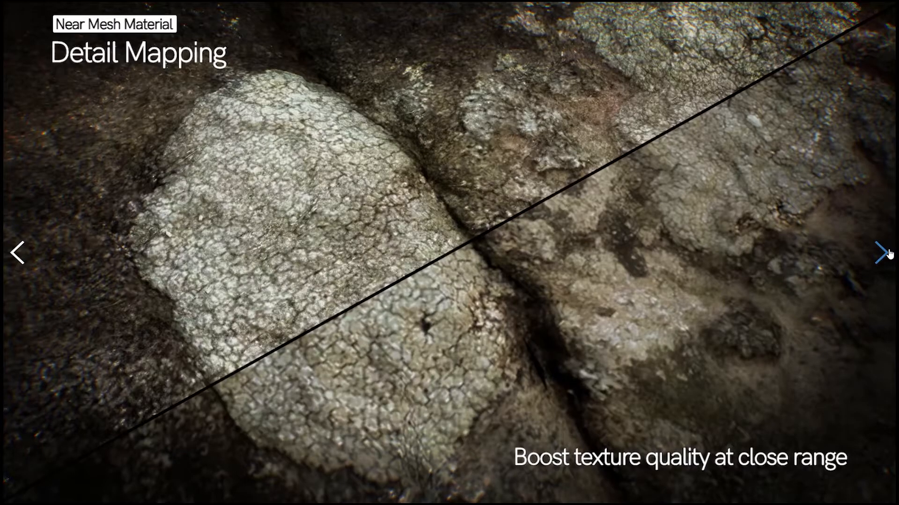
{"action": "left_click", "coordinate": [890, 254]}
{"action": "key", "text": "Escape"}
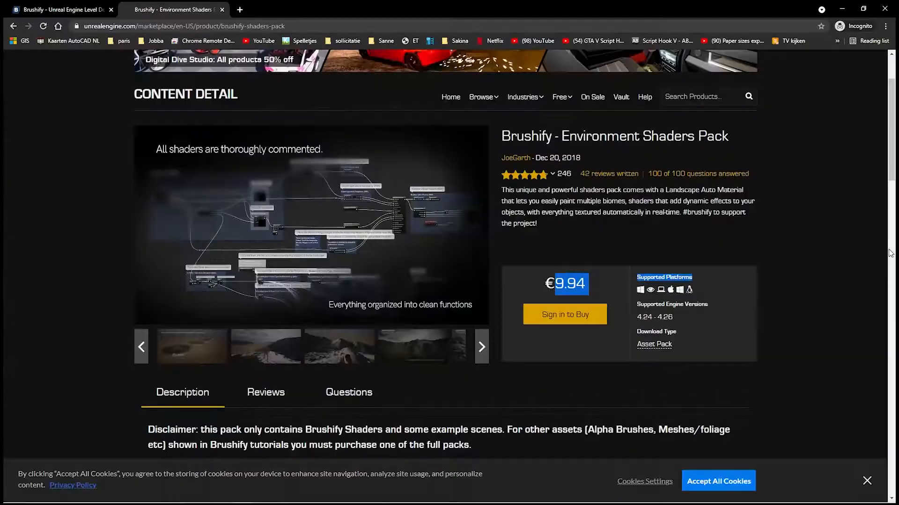
- Highlight part of the pack's title and read down its description to the example levels
{"action": "left_click", "coordinate": [702, 199]}
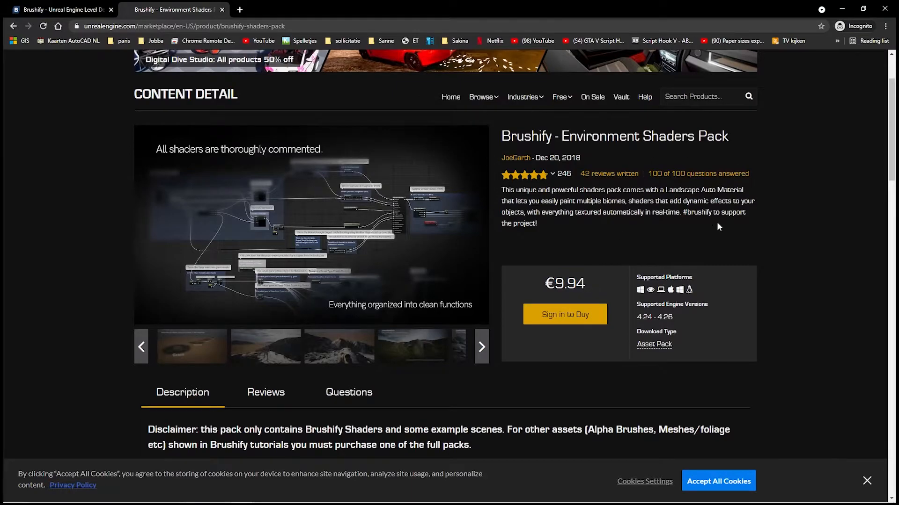
{"action": "left_click_drag", "start_coordinate": [502, 136], "coordinate": [599, 136]}
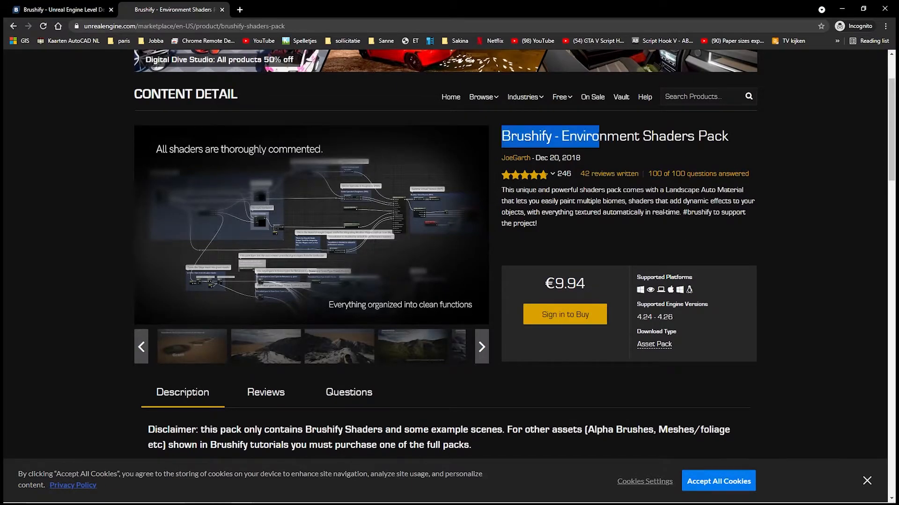
{"action": "scroll", "coordinate": [620, 284], "scroll_direction": "down", "scroll_amount": 10}
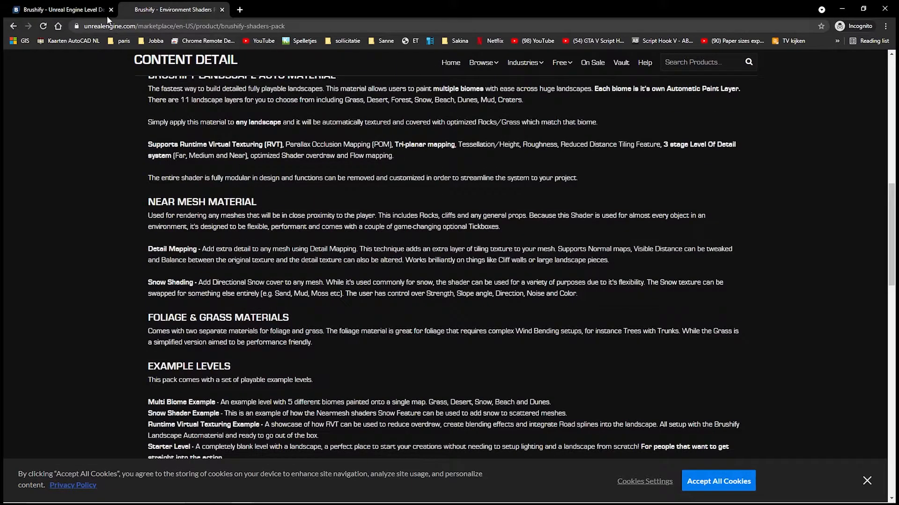
- Leave the browser windows and switch back to the Multi-Biome level in Unreal Editor
{"action": "left_click", "coordinate": [84, 9]}
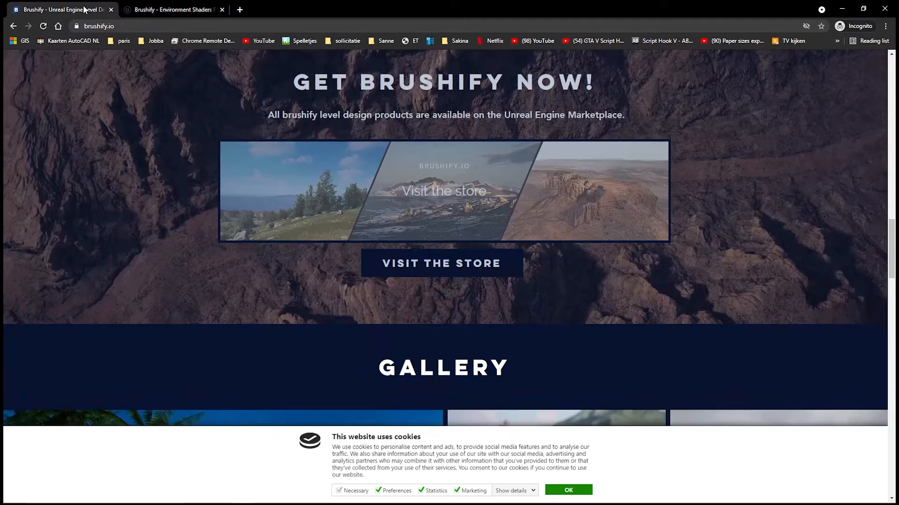
{"action": "left_click", "coordinate": [841, 8]}
{"action": "scroll", "coordinate": [453, 383], "scroll_direction": "up", "scroll_amount": 2}
{"action": "scroll", "coordinate": [452, 380], "scroll_direction": "up", "scroll_amount": 8}
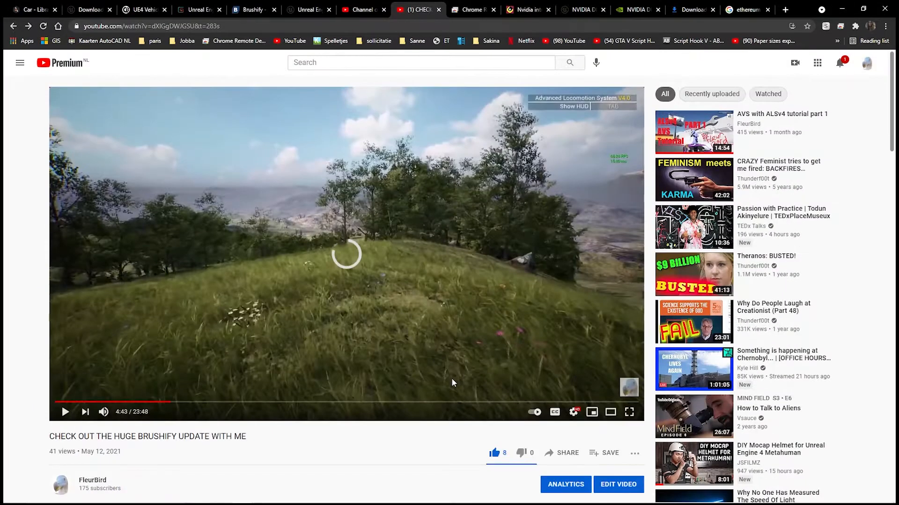
{"action": "key", "text": "alt+Tab"}
{"action": "key", "text": "alt+Tab"}
{"action": "key", "text": "alt+Tab"}
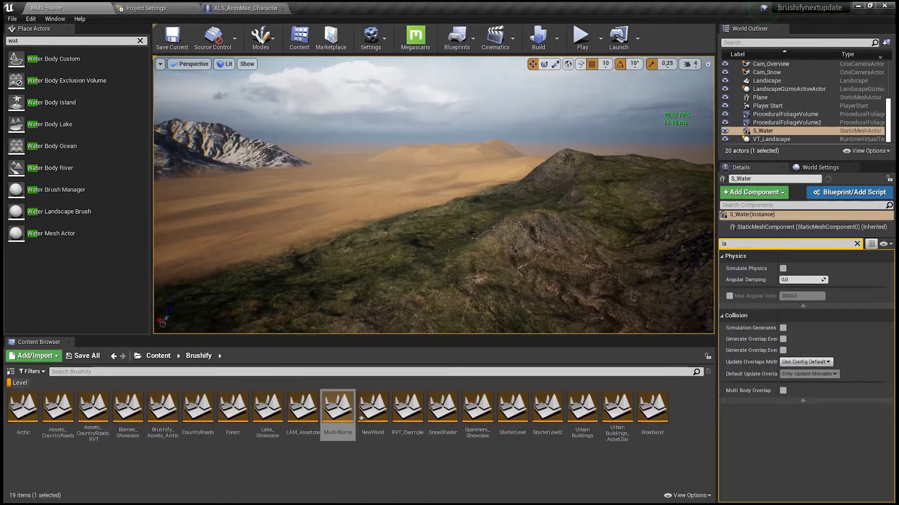
- Select the landscape near the snowy mountains, locate its MI_Landscape material in the project content, and open it
{"action": "right_click_drag", "start_coordinate": [434, 197], "coordinate": [227, 187]}
{"action": "right_click_drag", "start_coordinate": [497, 216], "coordinate": [276, 214]}
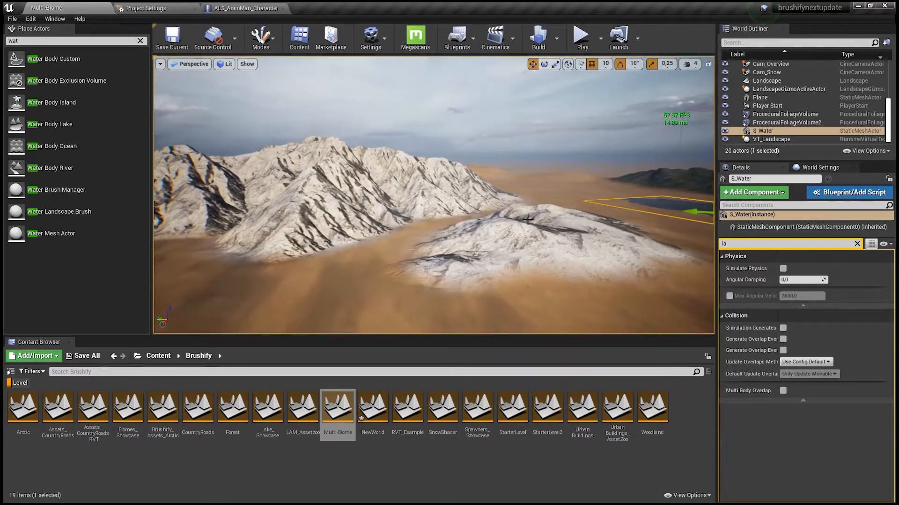
{"action": "left_click", "coordinate": [437, 285]}
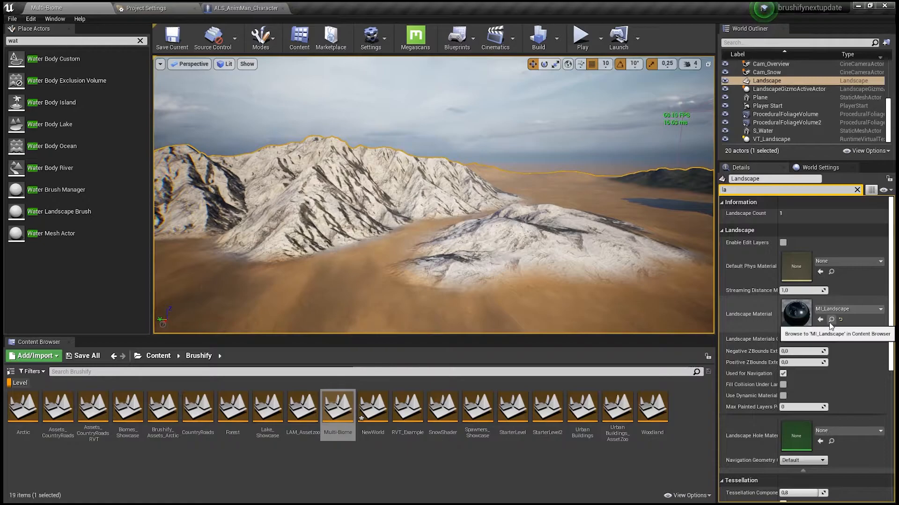
{"action": "left_click", "coordinate": [831, 320]}
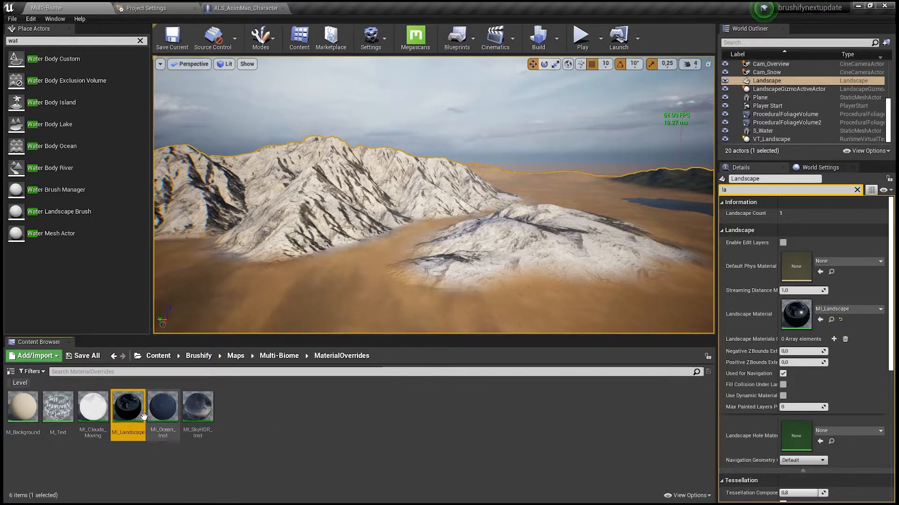
{"action": "right_click", "coordinate": [122, 407]}
{"action": "double_click", "coordinate": [126, 419]}
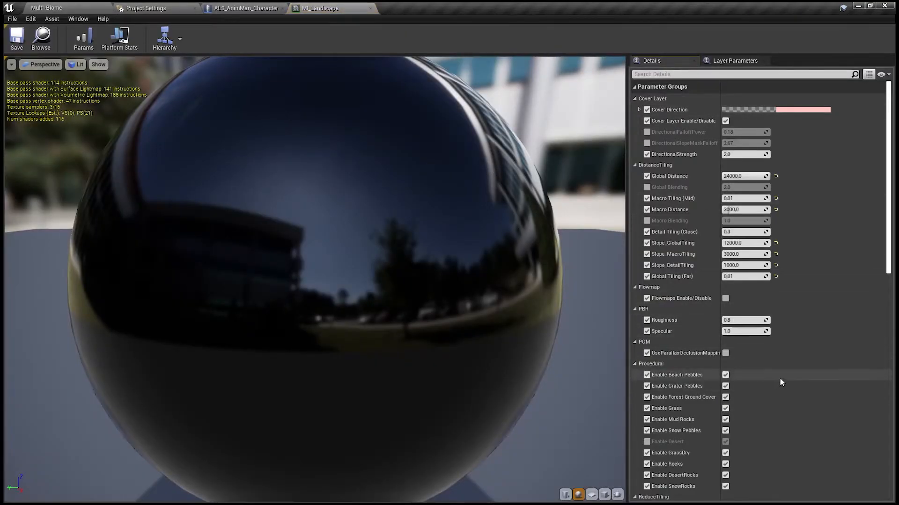
- Look through the MI_Landscape parameter groups and open the master material M_Landscape
{"action": "scroll", "coordinate": [779, 376], "scroll_direction": "down", "scroll_amount": 15}
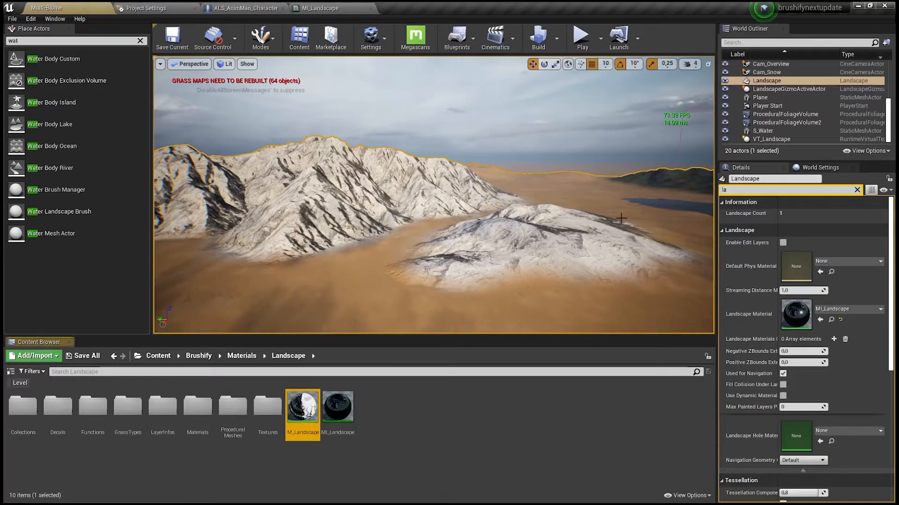
{"action": "double_click", "coordinate": [302, 408]}
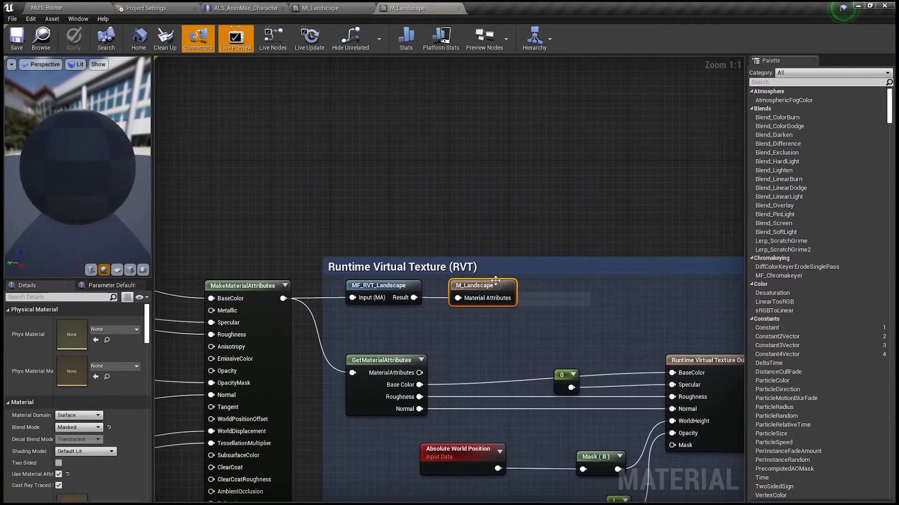
- Examine the M_Landscape graph from the Runtime Virtual Texture and PBR sections out to the complete node network
{"action": "scroll", "coordinate": [497, 285], "scroll_direction": "down", "scroll_amount": 3}
{"action": "right_click_drag", "start_coordinate": [410, 256], "coordinate": [374, 176]}
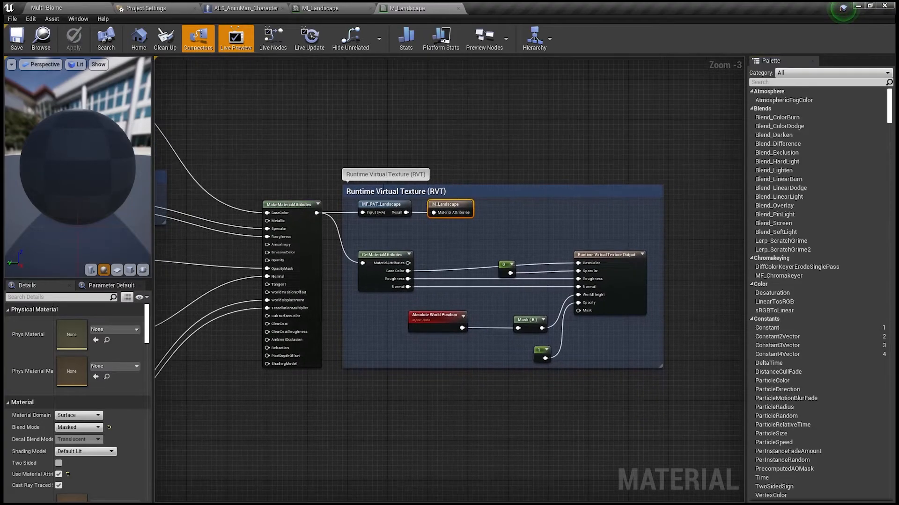
{"action": "right_click_drag", "start_coordinate": [281, 281], "coordinate": [603, 271]}
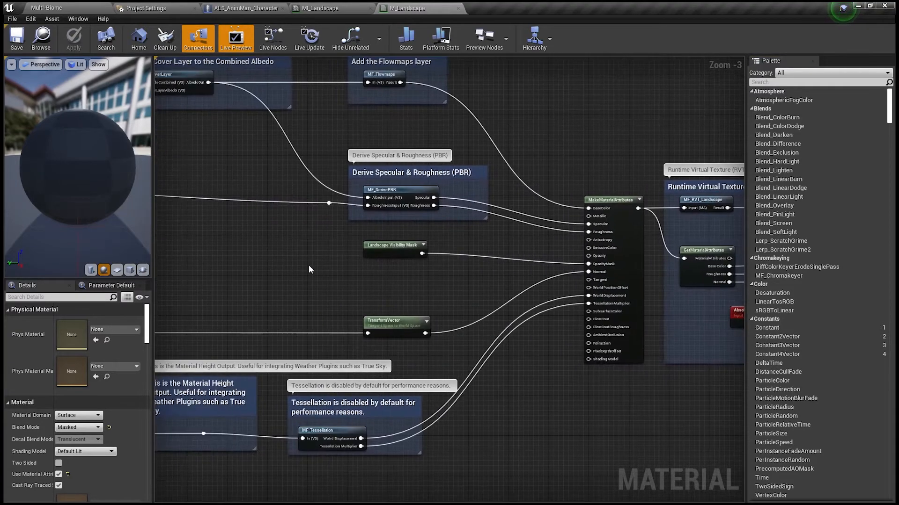
{"action": "scroll", "coordinate": [317, 271], "scroll_direction": "down", "scroll_amount": 3}
{"action": "right_click_drag", "start_coordinate": [270, 309], "coordinate": [403, 185]}
{"action": "scroll", "coordinate": [402, 186], "scroll_direction": "down", "scroll_amount": 3}
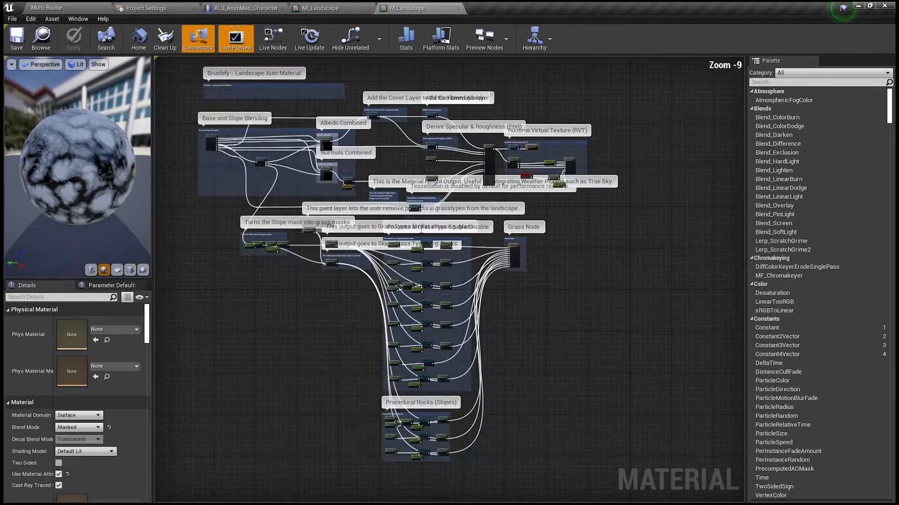
{"action": "scroll", "coordinate": [498, 351], "scroll_direction": "up", "scroll_amount": 4}
{"action": "scroll", "coordinate": [497, 353], "scroll_direction": "down", "scroll_amount": 4}
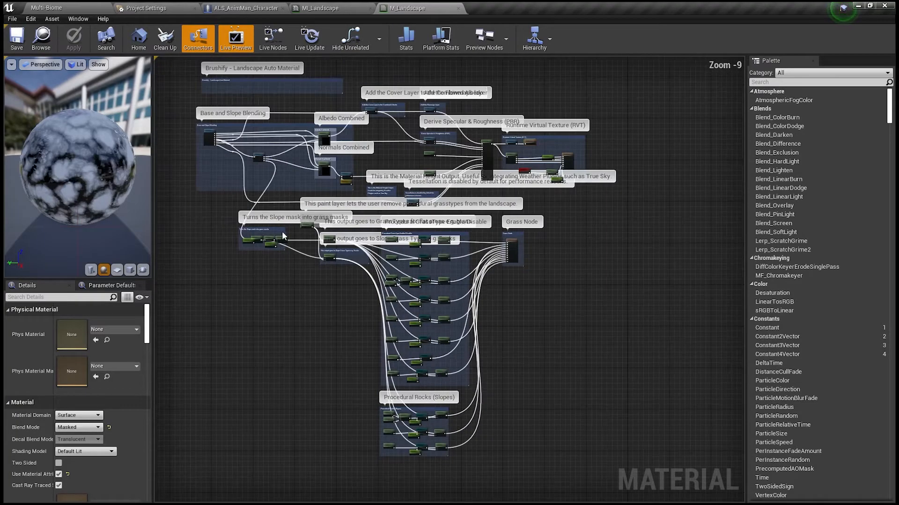
- Examine the base and slope blending, tessellation and slope-to-grass mask sections of the M_Landscape graph
{"action": "right_click_drag", "start_coordinate": [207, 192], "coordinate": [312, 298]}
{"action": "scroll", "coordinate": [304, 294], "scroll_direction": "up", "scroll_amount": 5}
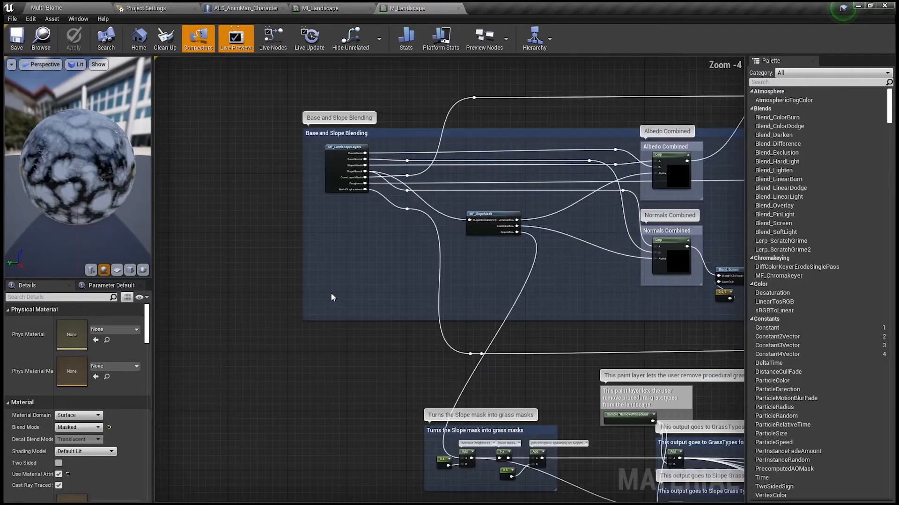
{"action": "scroll", "coordinate": [331, 294], "scroll_direction": "down", "scroll_amount": 2}
{"action": "right_click_drag", "start_coordinate": [566, 256], "coordinate": [365, 199]}
{"action": "scroll", "coordinate": [420, 218], "scroll_direction": "up", "scroll_amount": 3}
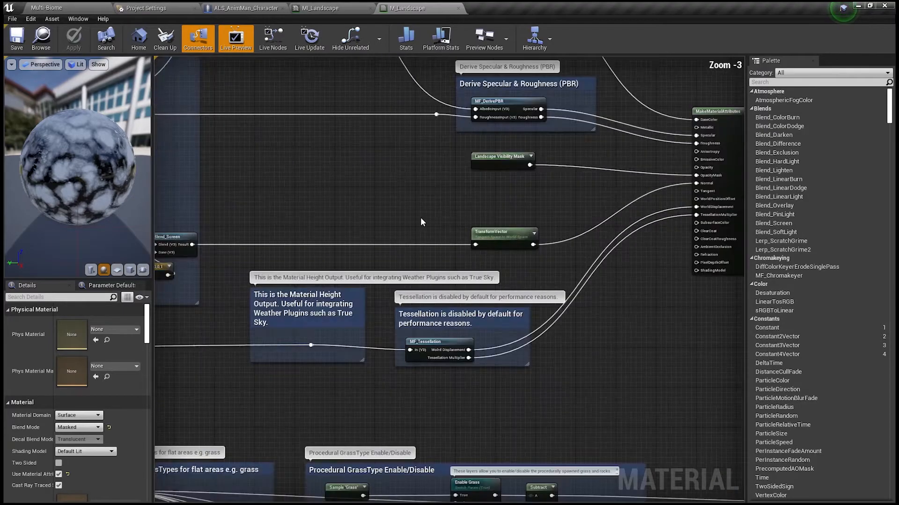
{"action": "right_click_drag", "start_coordinate": [501, 422], "coordinate": [524, 215]}
{"action": "right_click_drag", "start_coordinate": [384, 426], "coordinate": [440, 250]}
{"action": "right_click_drag", "start_coordinate": [287, 336], "coordinate": [768, 428]}
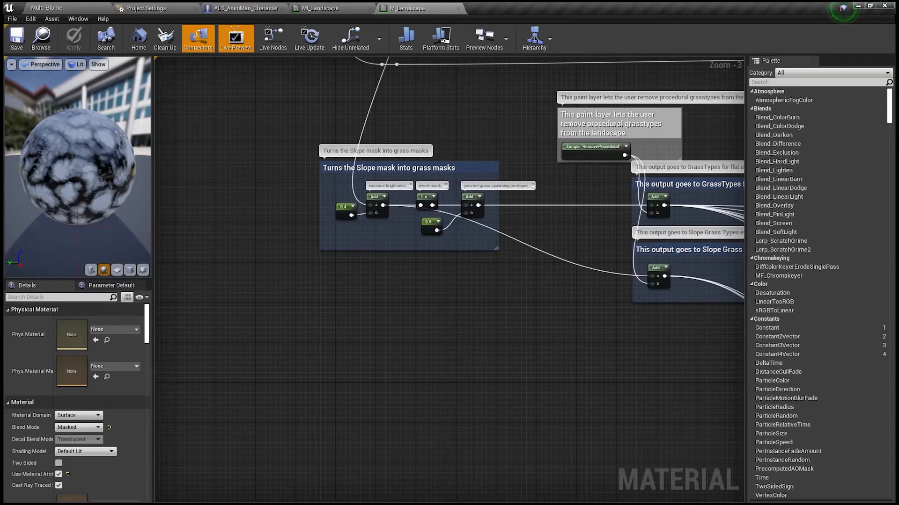
- Survey the whole M_Landscape graph again and inspect the procedural grass type and procedural rocks sections
{"action": "scroll", "coordinate": [338, 179], "scroll_direction": "up", "scroll_amount": 2}
{"action": "scroll", "coordinate": [402, 259], "scroll_direction": "down", "scroll_amount": 7}
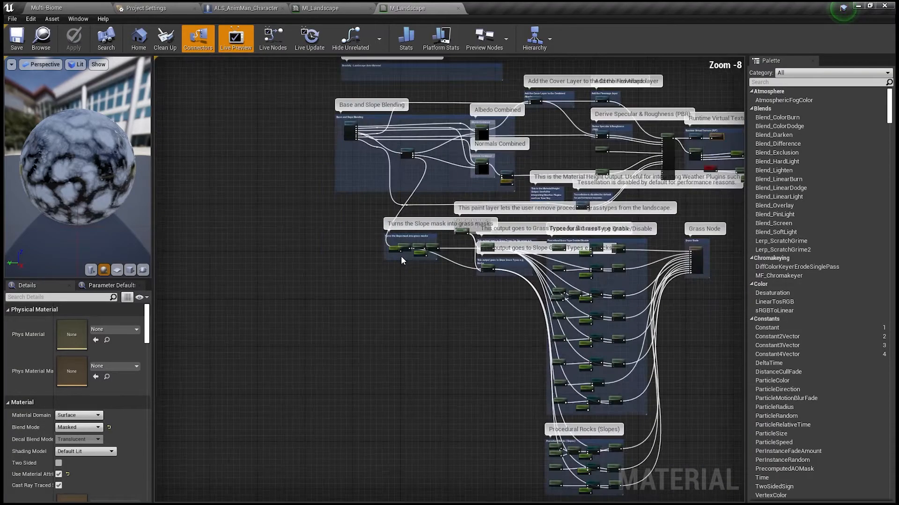
{"action": "right_click_drag", "start_coordinate": [622, 269], "coordinate": [484, 187]}
{"action": "scroll", "coordinate": [535, 294], "scroll_direction": "down", "scroll_amount": 4}
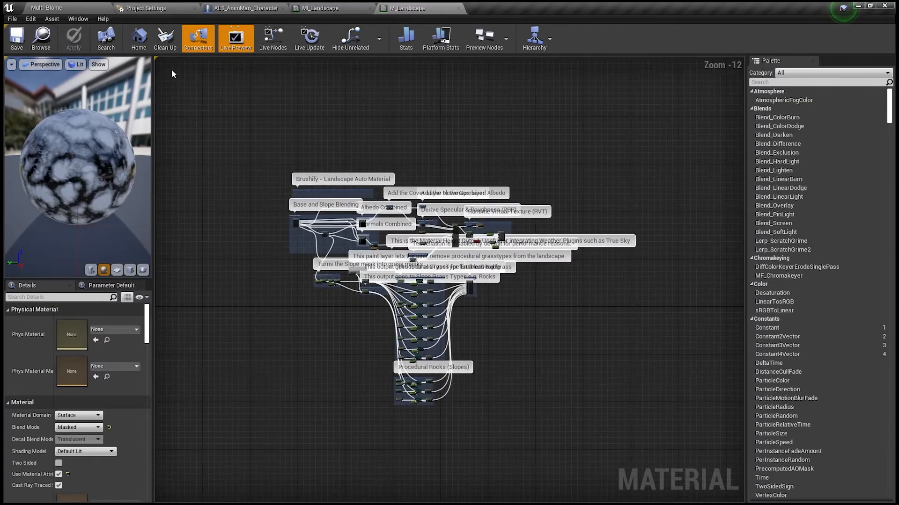
{"action": "scroll", "coordinate": [413, 329], "scroll_direction": "up", "scroll_amount": 3}
{"action": "scroll", "coordinate": [548, 461], "scroll_direction": "up", "scroll_amount": 6}
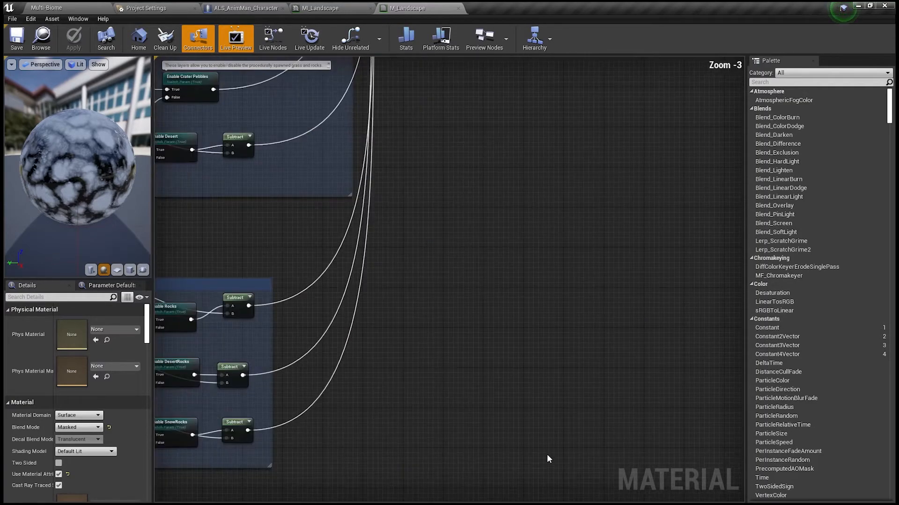
{"action": "scroll", "coordinate": [517, 378], "scroll_direction": "down", "scroll_amount": 4}
{"action": "right_click_drag", "start_coordinate": [518, 377], "coordinate": [520, 496]}
{"action": "scroll", "coordinate": [537, 367], "scroll_direction": "up", "scroll_amount": 5}
{"action": "right_click_drag", "start_coordinate": [623, 229], "coordinate": [558, 335]}
{"action": "right_click_drag", "start_coordinate": [611, 215], "coordinate": [436, 378]}
{"action": "right_click_drag", "start_coordinate": [513, 245], "coordinate": [535, 379]}
{"action": "scroll", "coordinate": [528, 338], "scroll_direction": "down", "scroll_amount": 7}
{"action": "scroll", "coordinate": [528, 338], "scroll_direction": "down", "scroll_amount": 3}
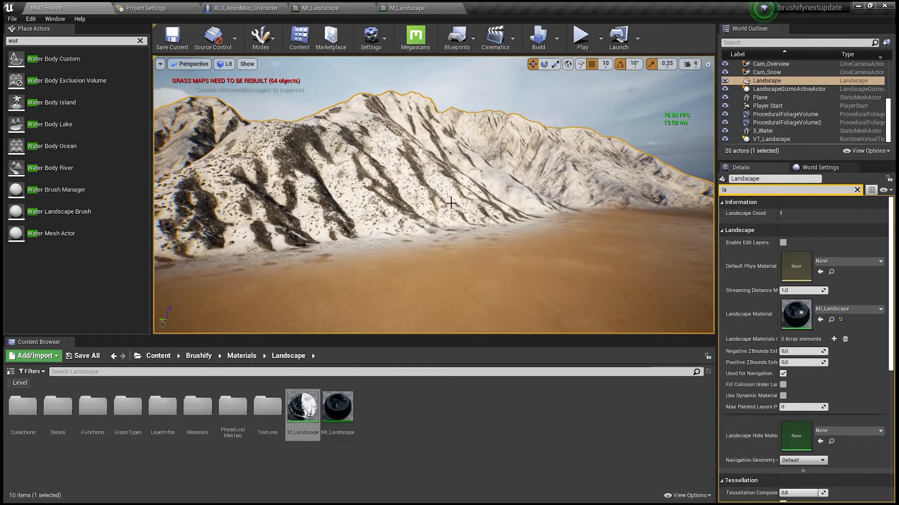
- Return to the Multi-Biome level and fly close to the snowy slope to inspect its procedurally spawned rocks
{"action": "key", "text": "w"}
{"action": "right_click_drag", "start_coordinate": [440, 207], "coordinate": [441, 207]}
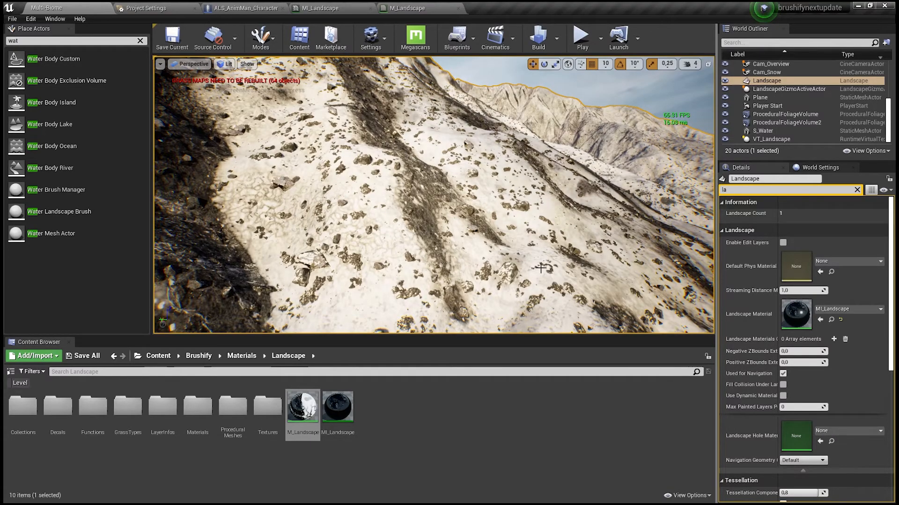
{"action": "left_click", "coordinate": [464, 421]}
{"action": "right_click_drag", "start_coordinate": [496, 179], "coordinate": [529, 229]}
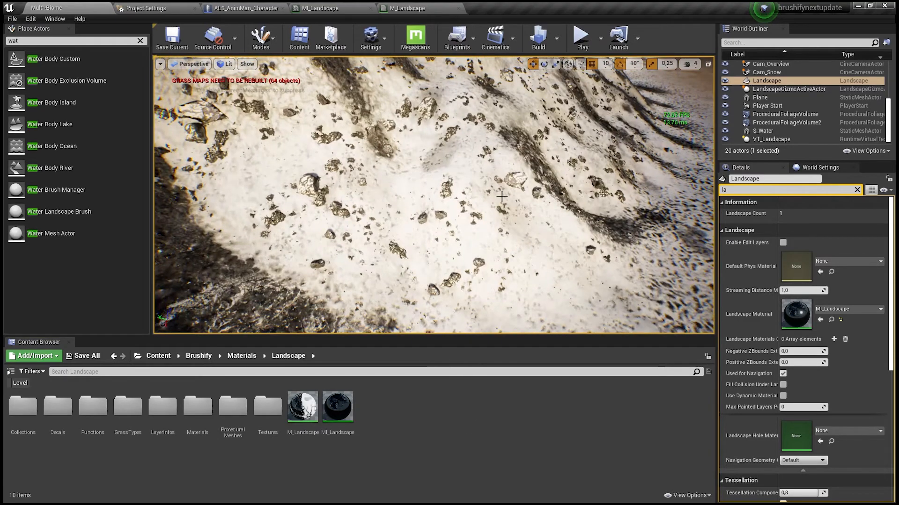